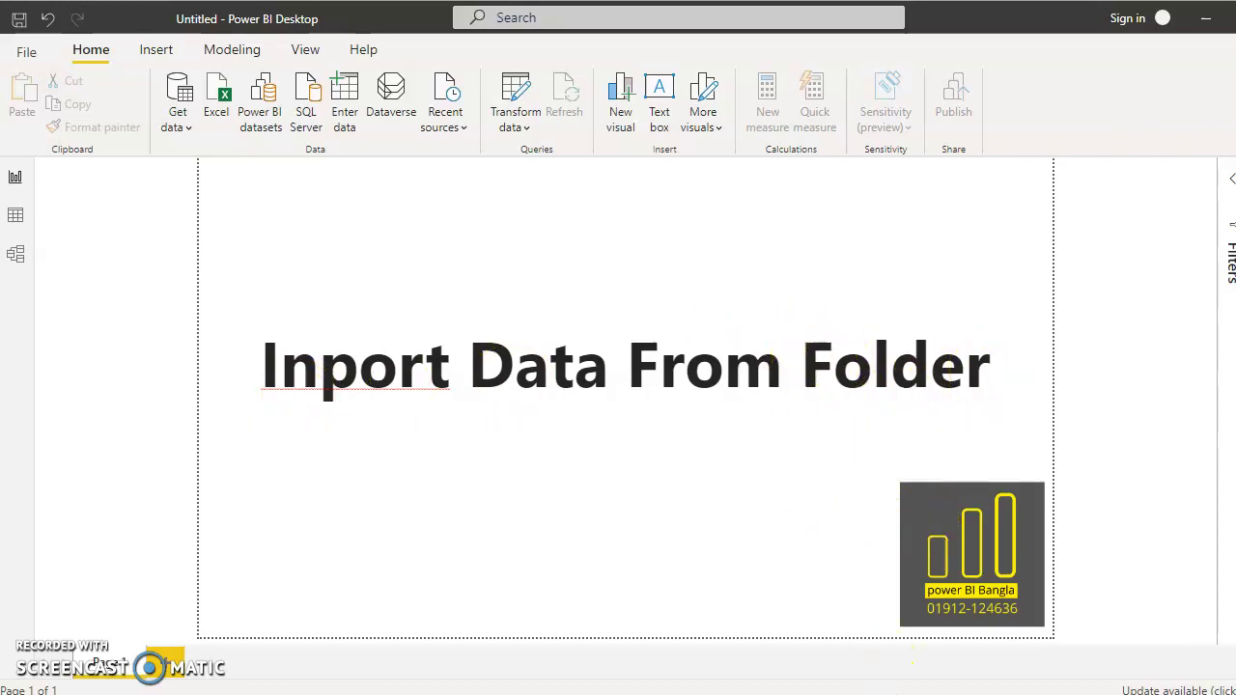
# Switch to the Book1 workbook in Excel and select the XL1 sample table and the XL2 sample table in turn
pyautogui.hotkey('alt', 'Tab')
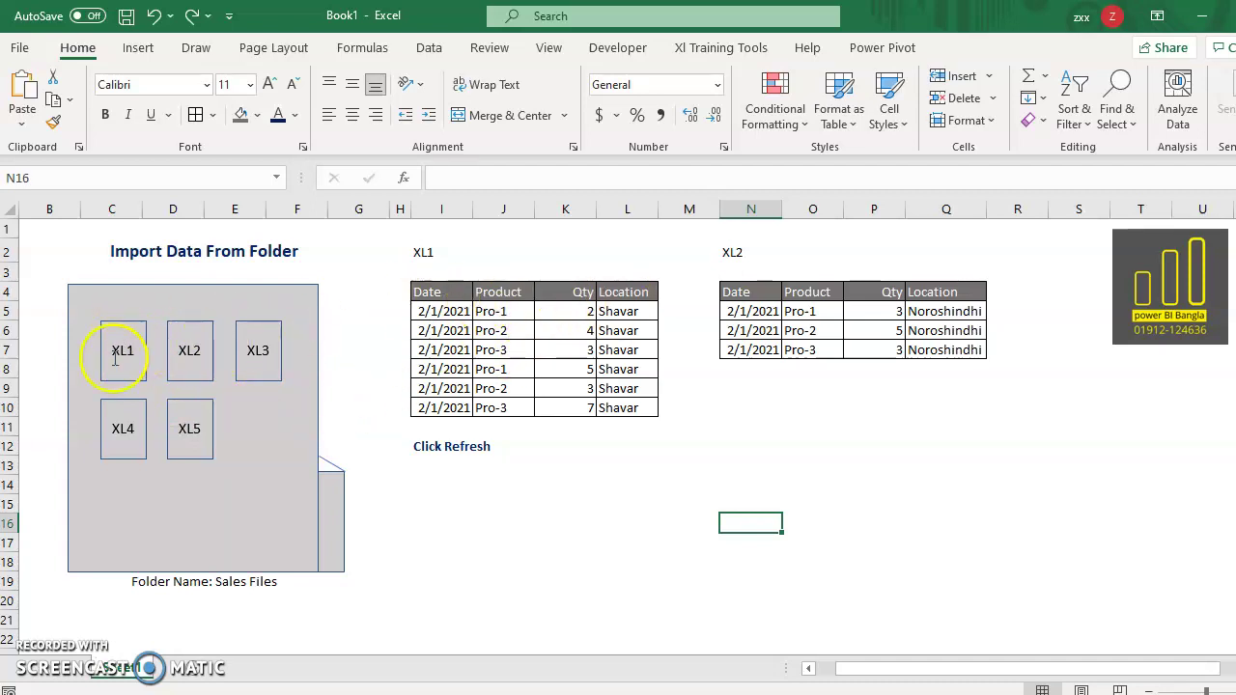
pyautogui.moveTo(436, 292); pyautogui.dragTo(620, 409)
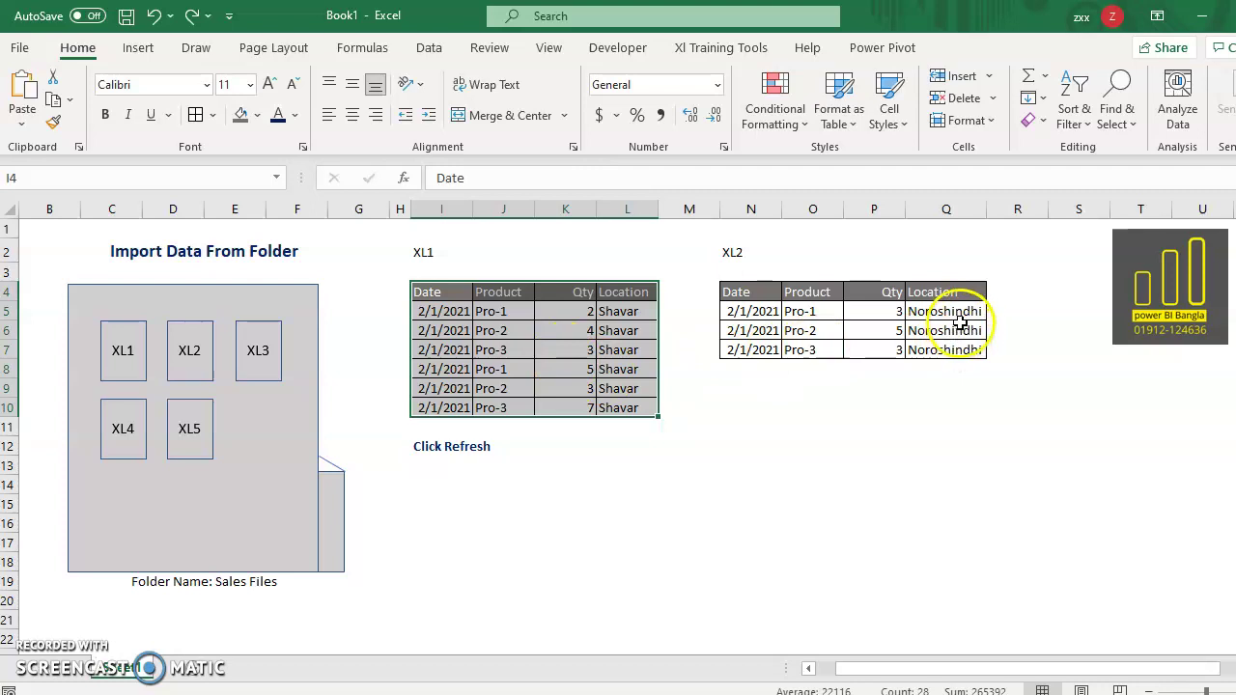
pyautogui.moveTo(955, 302); pyautogui.dragTo(955, 350)
pyautogui.moveTo(753, 294); pyautogui.dragTo(934, 349)
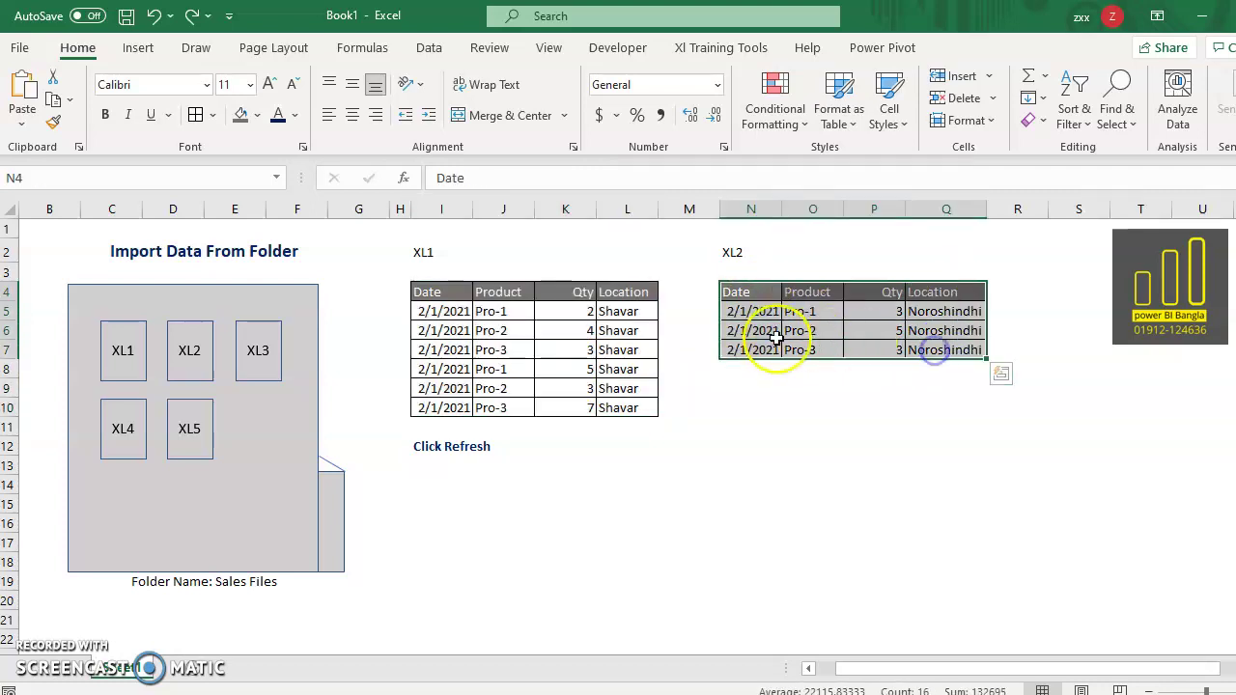
# Move the Click Refresh label to Q16 and append the three XL2 data rows below the XL1 table, autofitting column L
pyautogui.click(429, 446)
pyautogui.moveTo(472, 448); pyautogui.dragTo(953, 526)
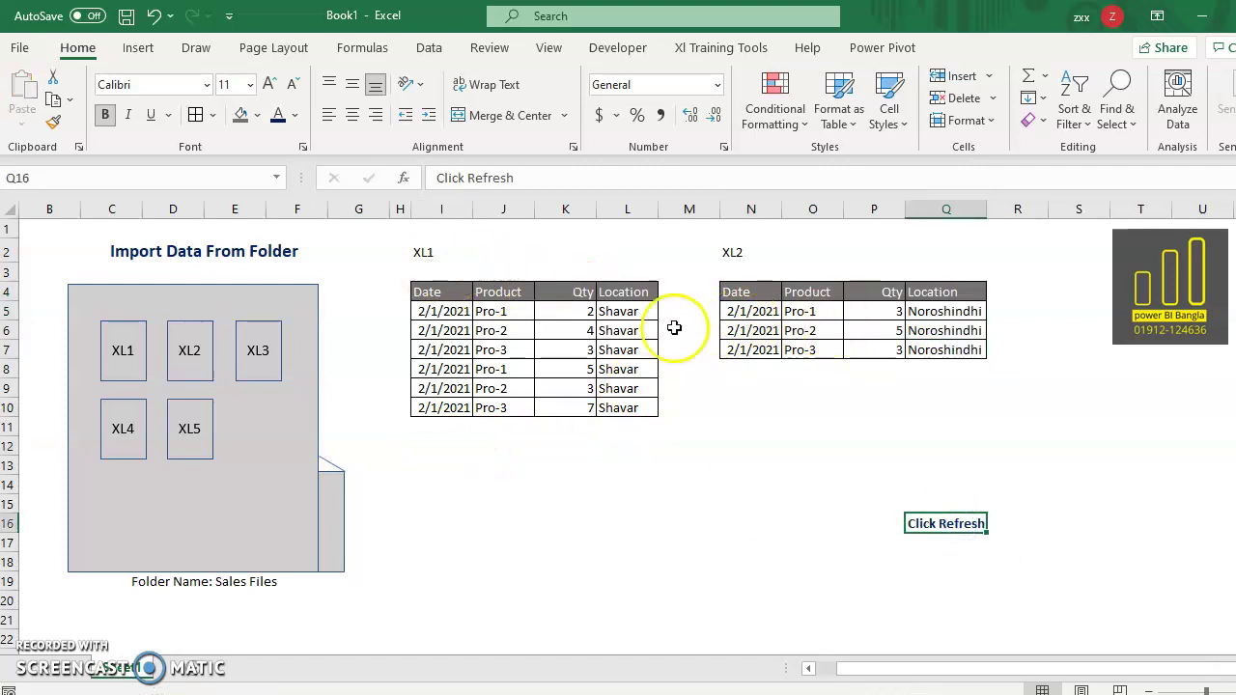
pyautogui.moveTo(750, 311); pyautogui.dragTo(624, 470)
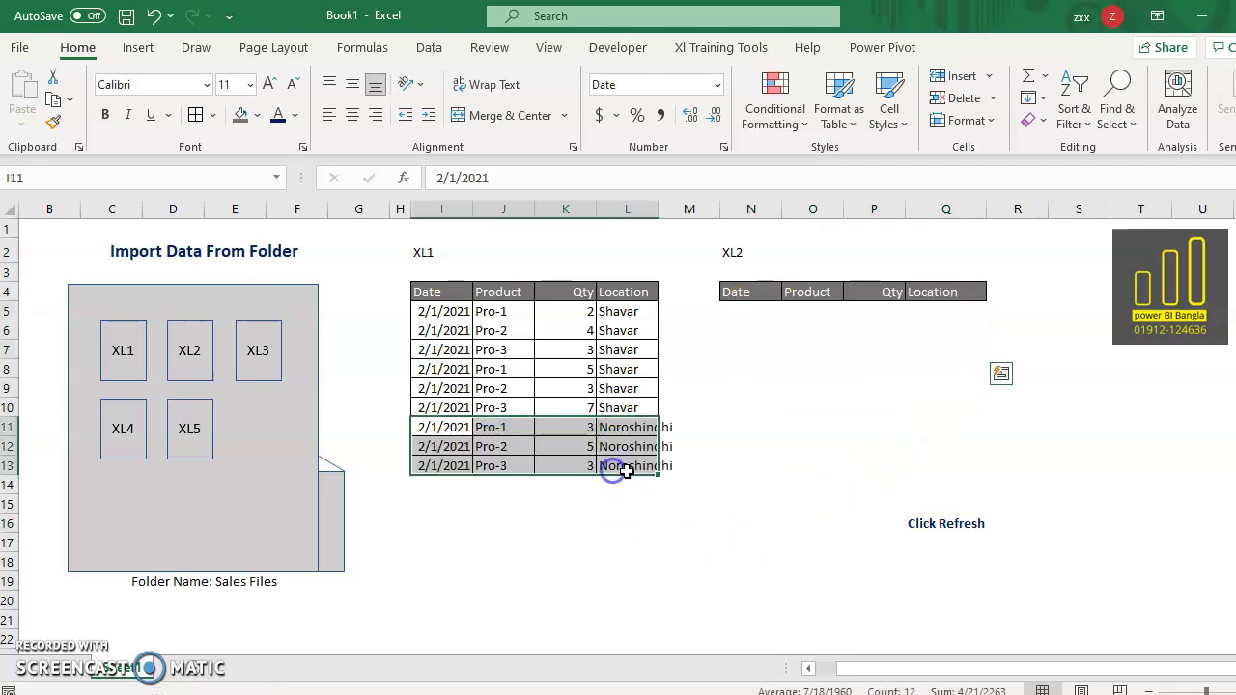
pyautogui.doubleClick(659, 208)
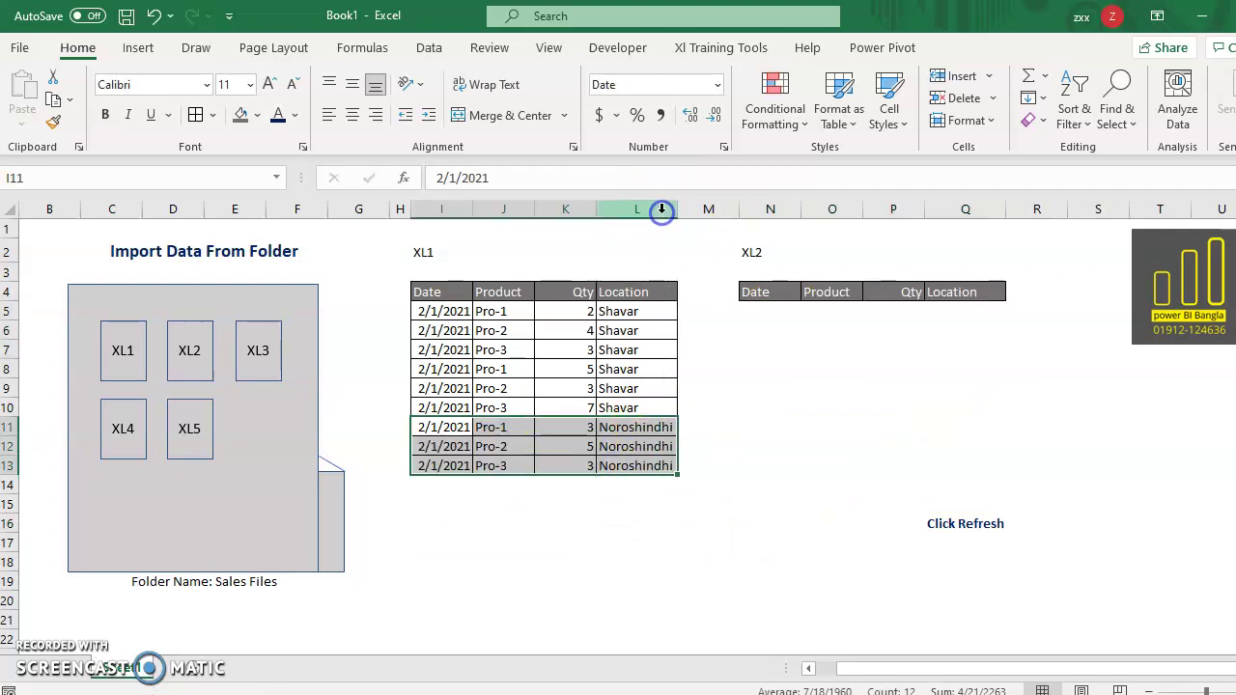
pyautogui.moveTo(423, 490); pyautogui.dragTo(650, 559)
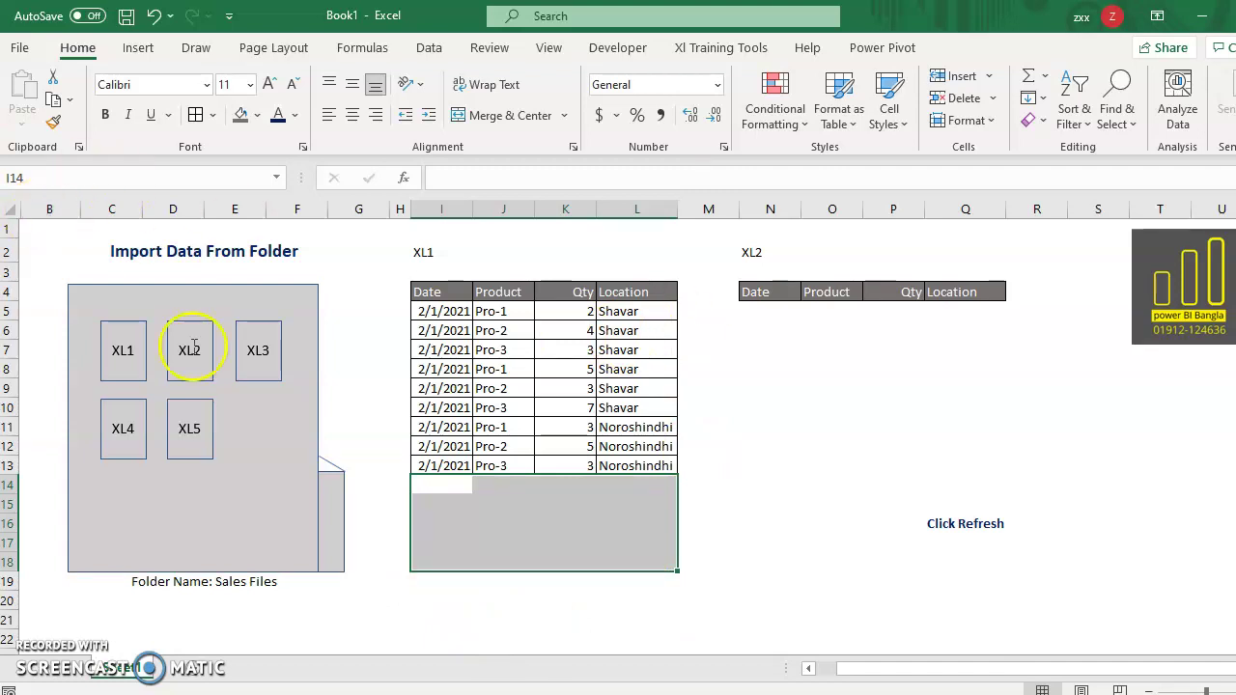
# Undo the column L autofit and the XL2 row move, and select each table's header row for comparison
pyautogui.click(153, 15)
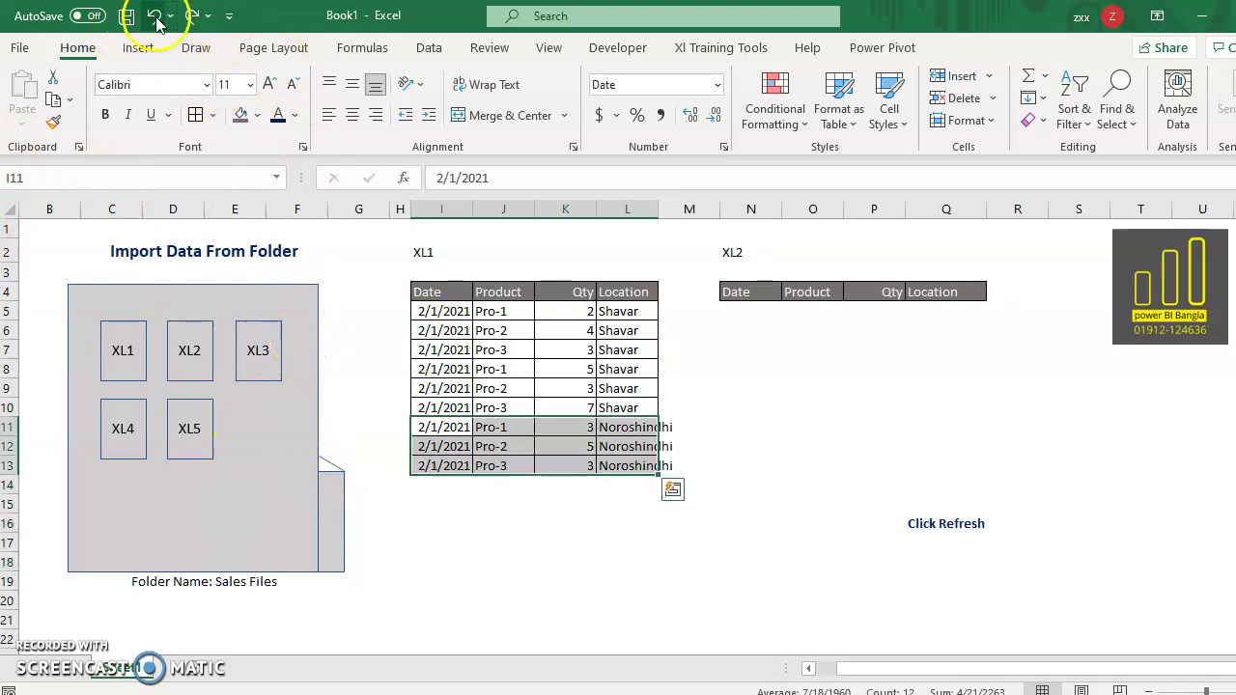
pyautogui.click(152, 15)
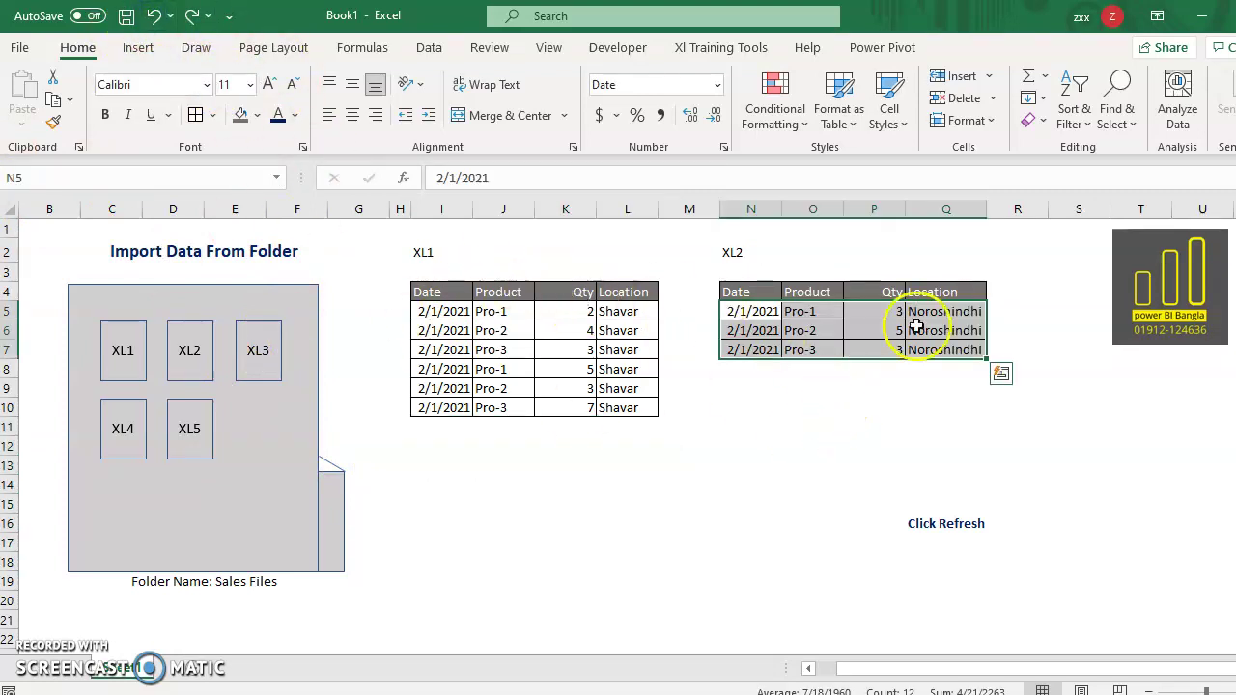
pyautogui.moveTo(434, 292); pyautogui.dragTo(621, 292)
pyautogui.moveTo(759, 290); pyautogui.dragTo(932, 289)
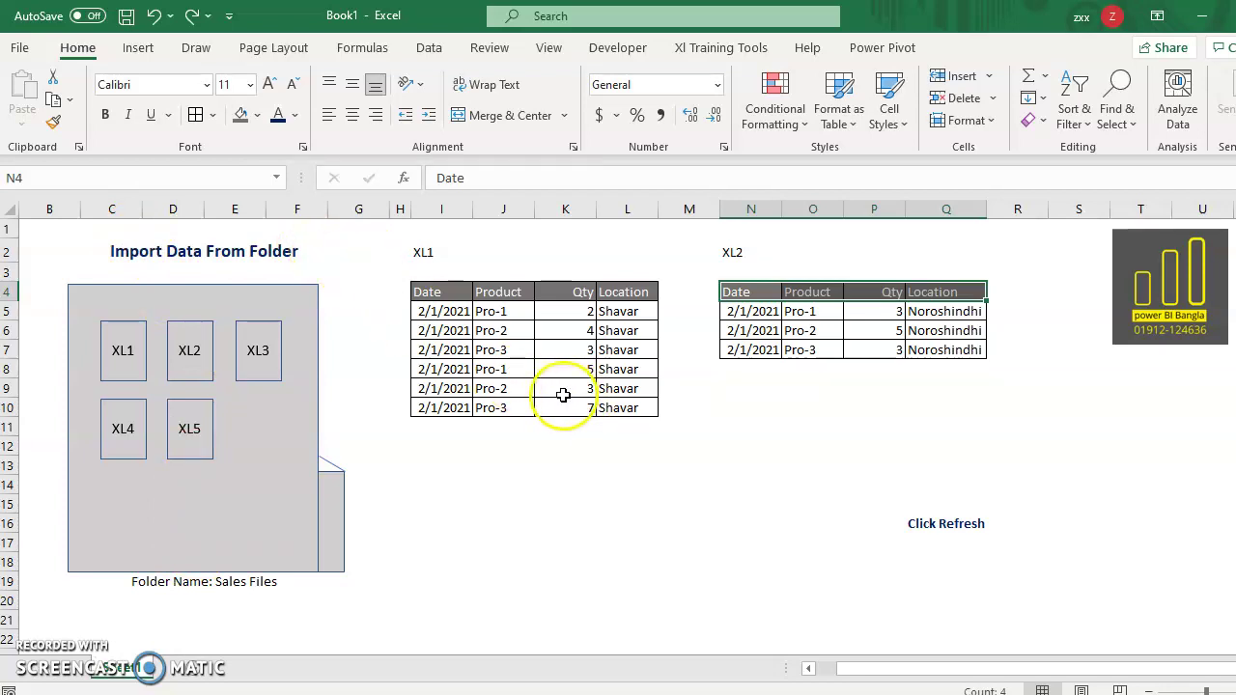
# Move the Click Refresh label to cell I13, below the XL1 table
pyautogui.click(923, 528)
pyautogui.moveTo(923, 536); pyautogui.dragTo(429, 478)
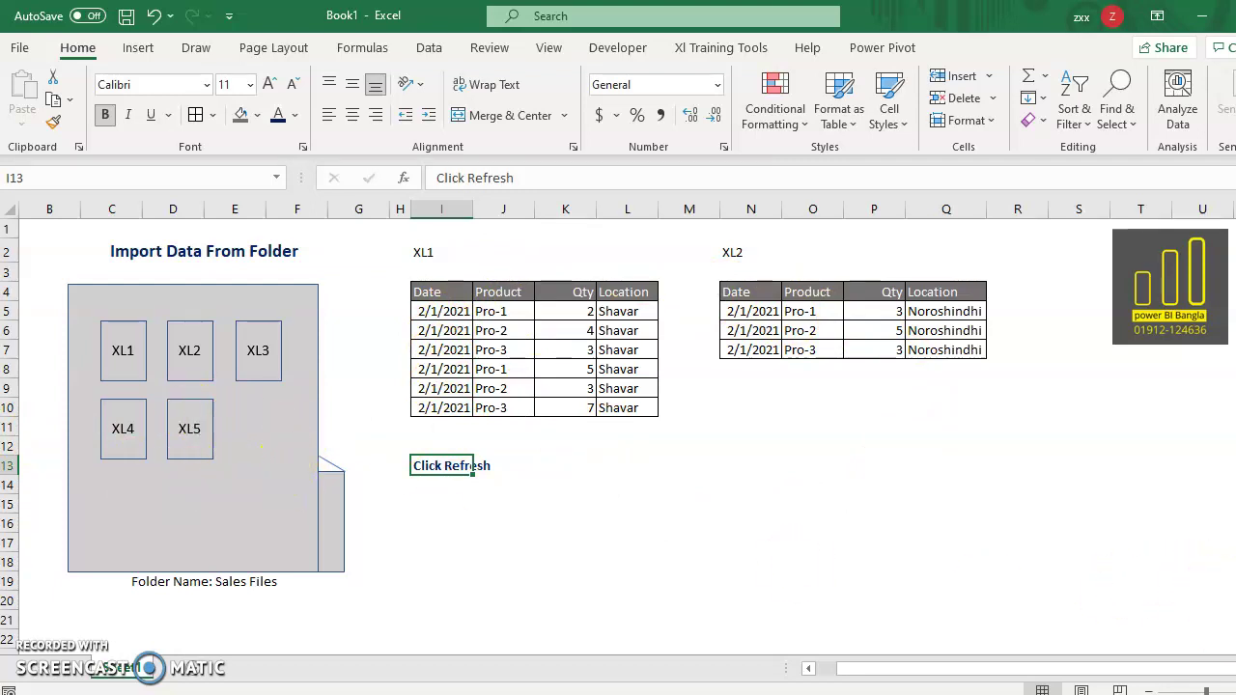
pyautogui.click(452, 466)
# Move the XL6 file shape into the Sales Files folder drawing beside XL5
pyautogui.moveTo(1207, 598)
pyautogui.mouseDown()
pyautogui.moveTo(488, 510)
pyautogui.moveTo(296, 433)
pyautogui.moveTo(268, 399)
pyautogui.mouseUp()
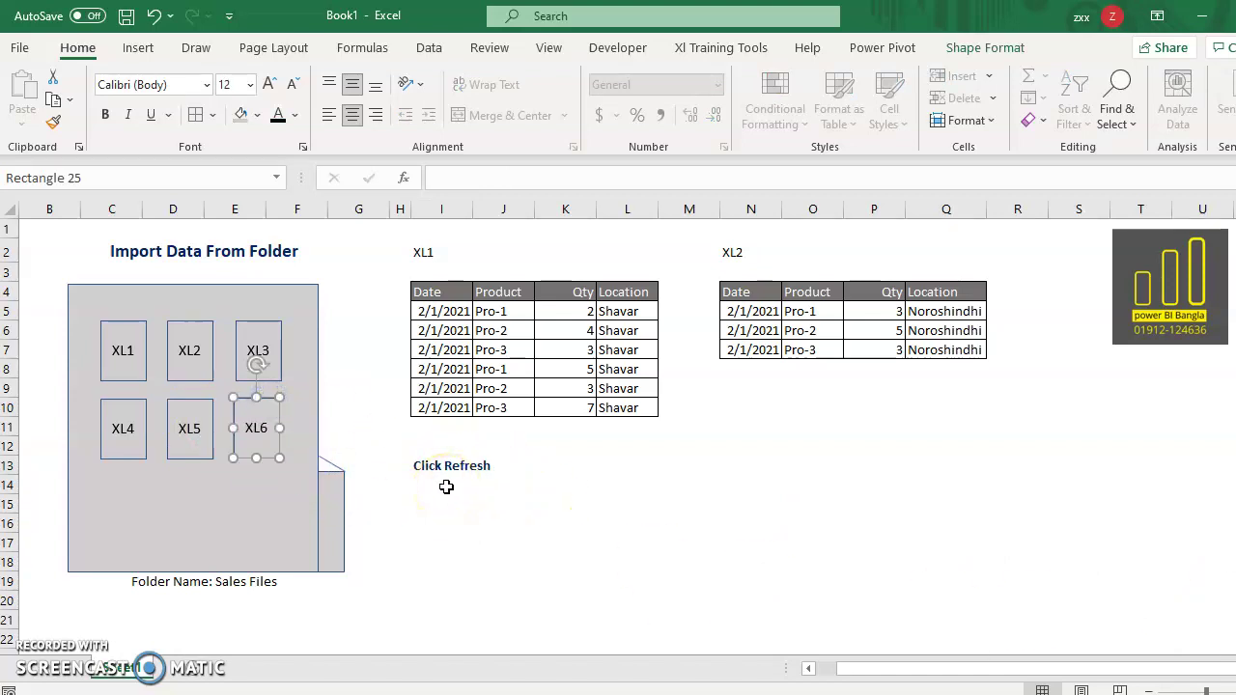
pyautogui.click(483, 537)
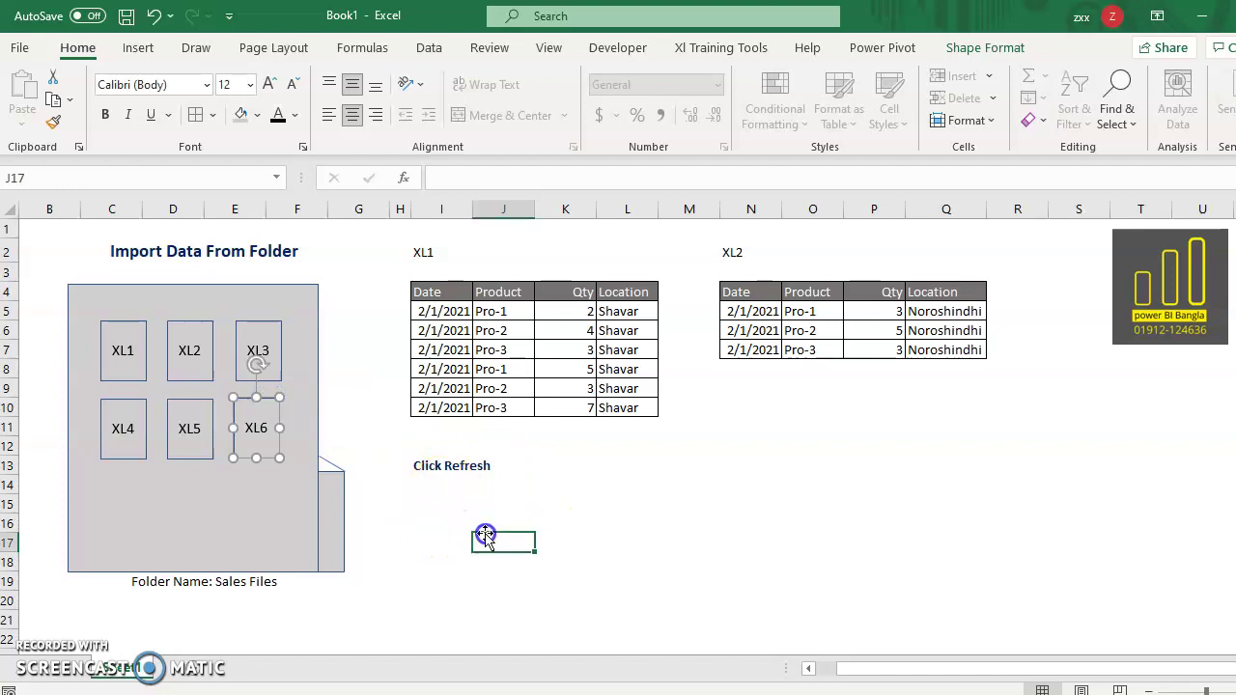
pyautogui.click(422, 468)
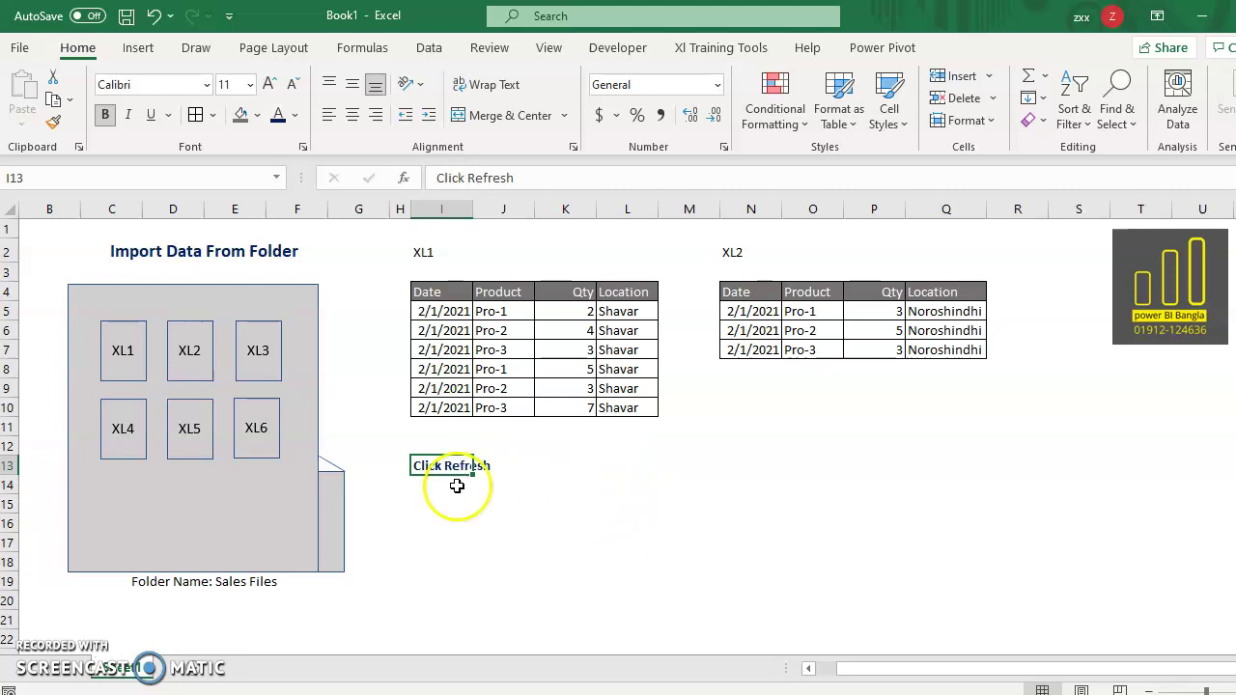
pyautogui.click(485, 547)
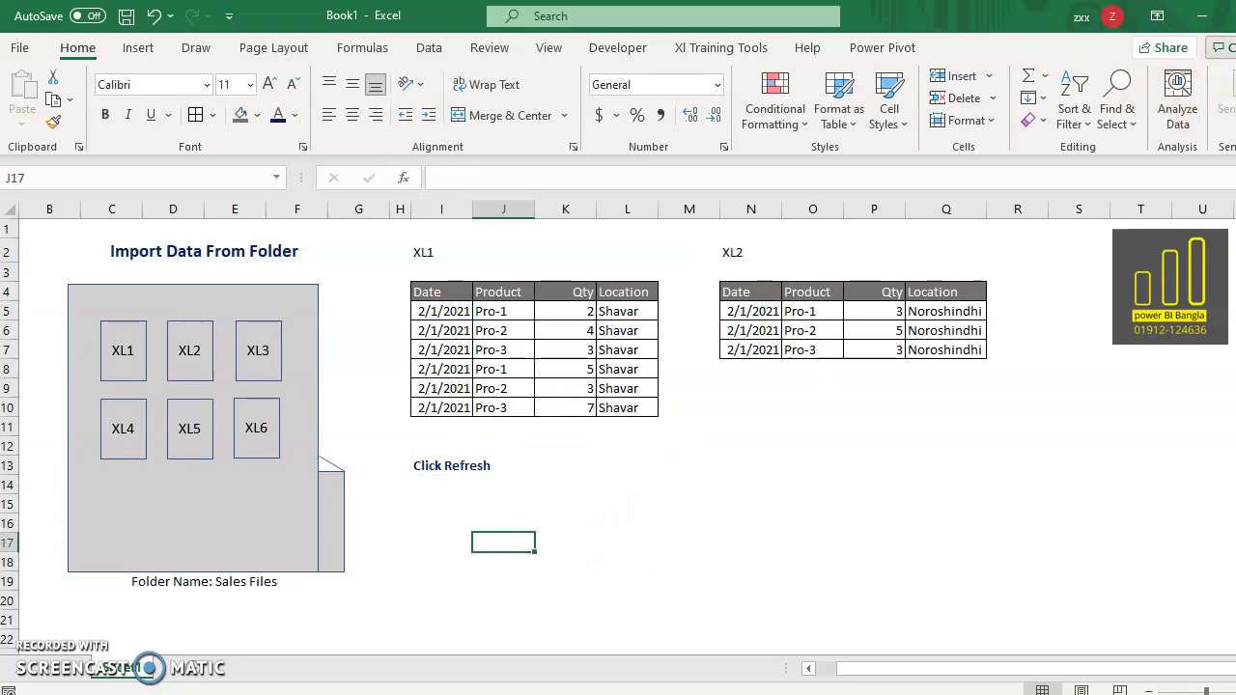
# Switch to the Folder Data folder in File Explorer and open Jan.xlsx
pyautogui.click(1201, 16)
pyautogui.click(1201, 17)
pyautogui.click(592, 302)
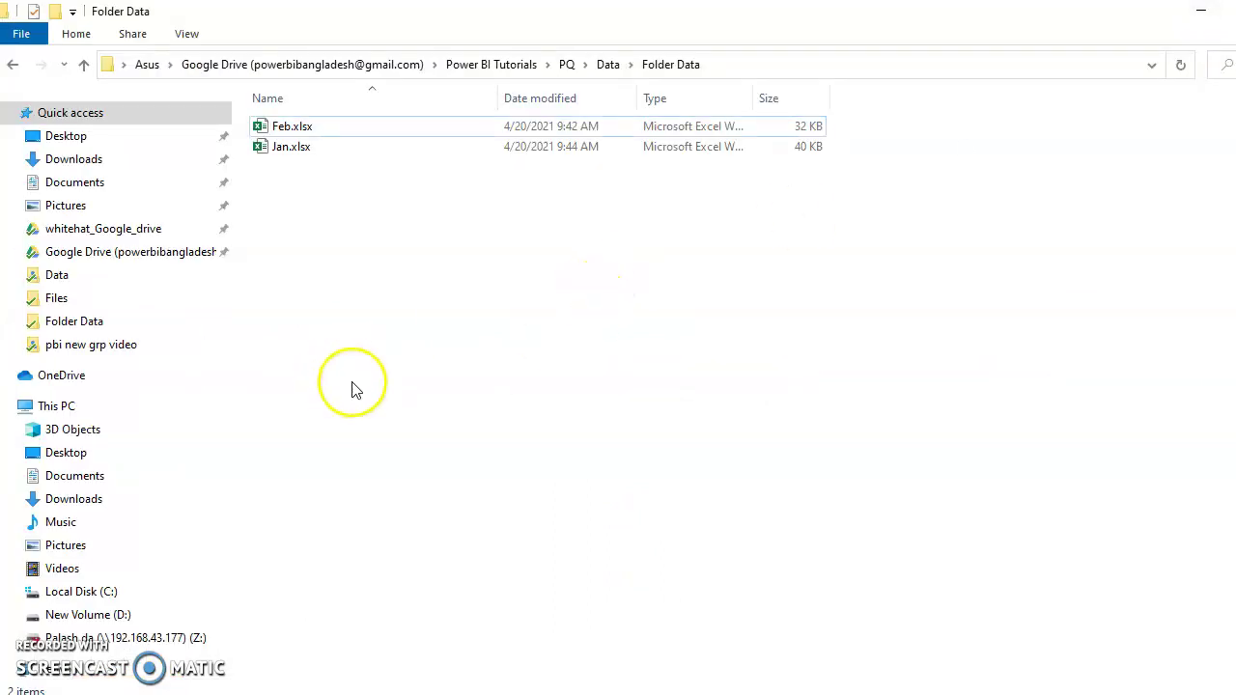
pyautogui.doubleClick(323, 149)
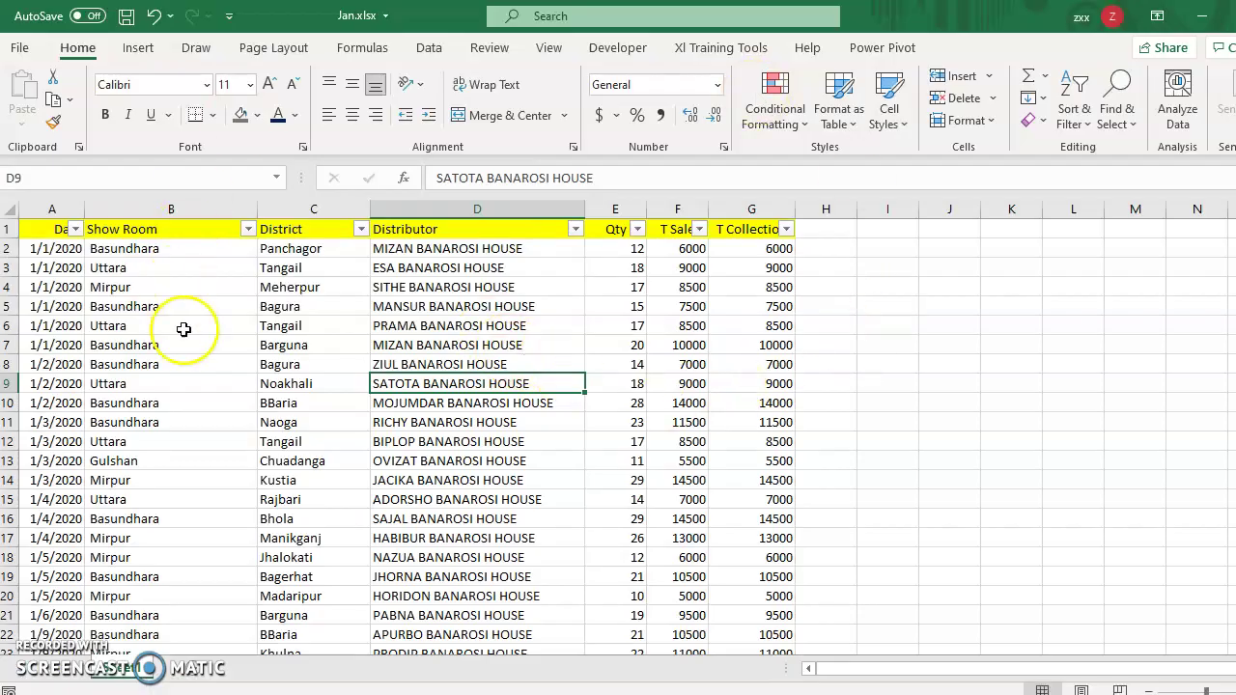
# Review the columns of Jan.xlsx from Date through T Collection
pyautogui.click(68, 200)
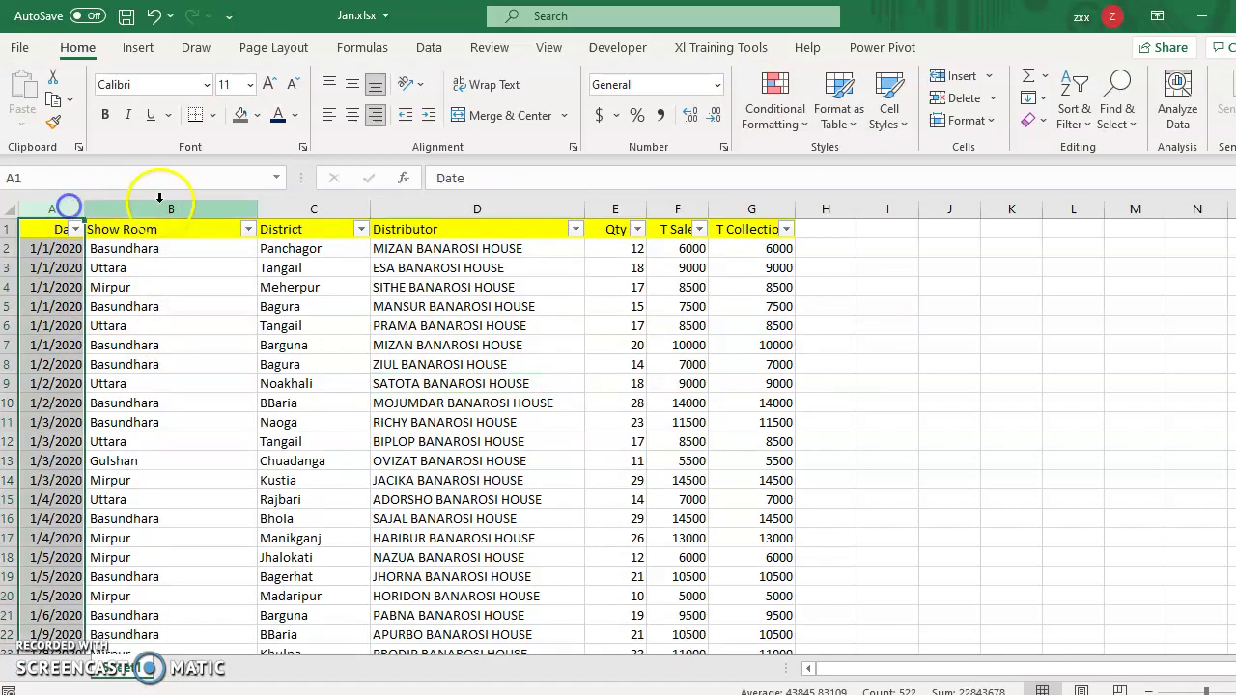
pyautogui.click(165, 199)
pyautogui.click(290, 199)
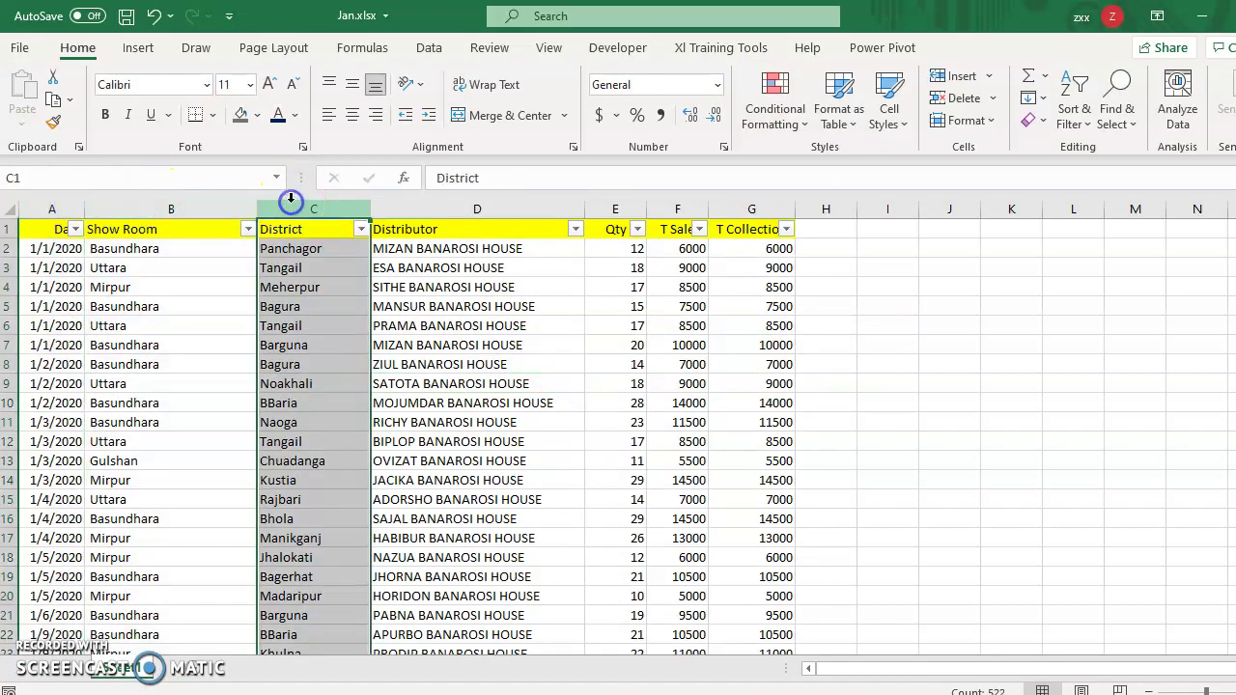
pyautogui.click(474, 201)
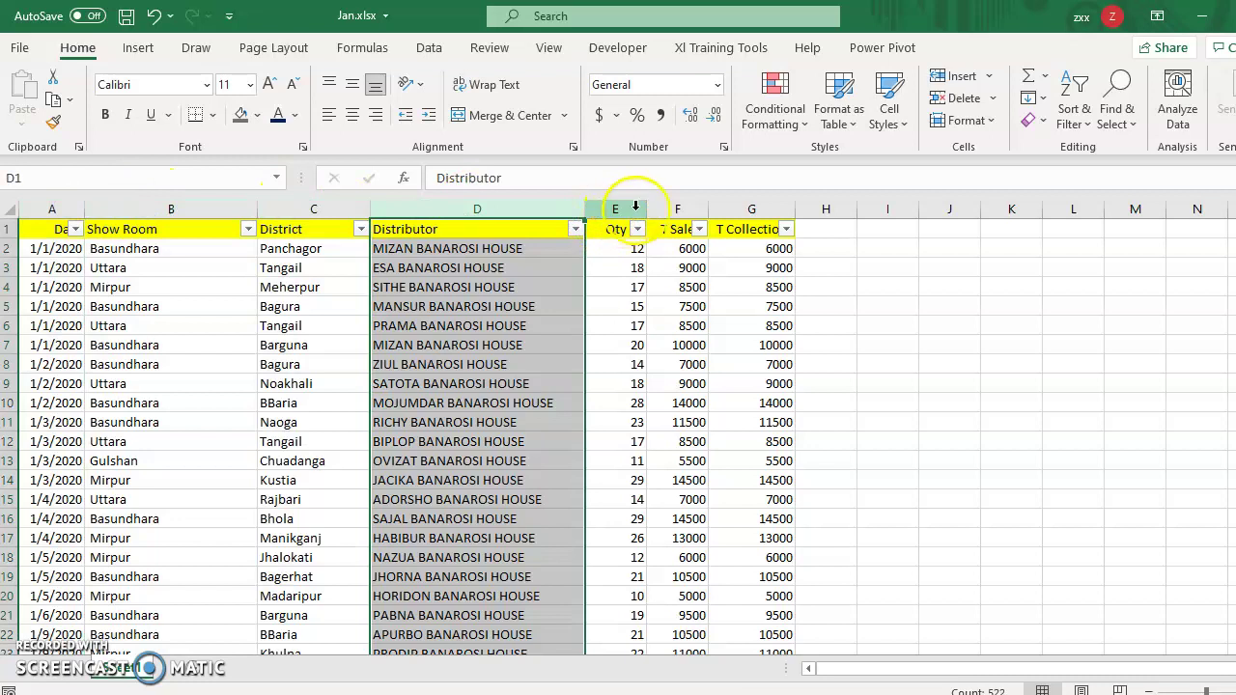
pyautogui.click(751, 209)
pyautogui.moveTo(751, 204); pyautogui.dragTo(14, 146)
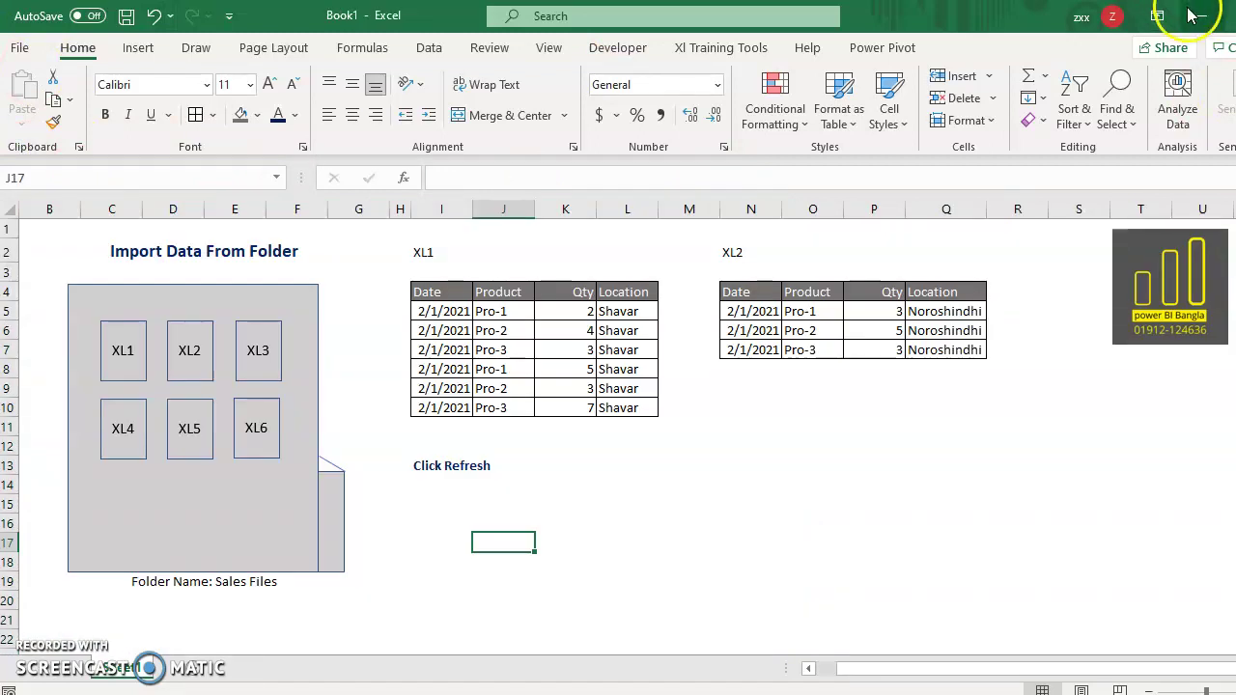
# Return to the Folder Data folder, open Feb.xlsx and go to the start of its data
pyautogui.click(1197, 16)
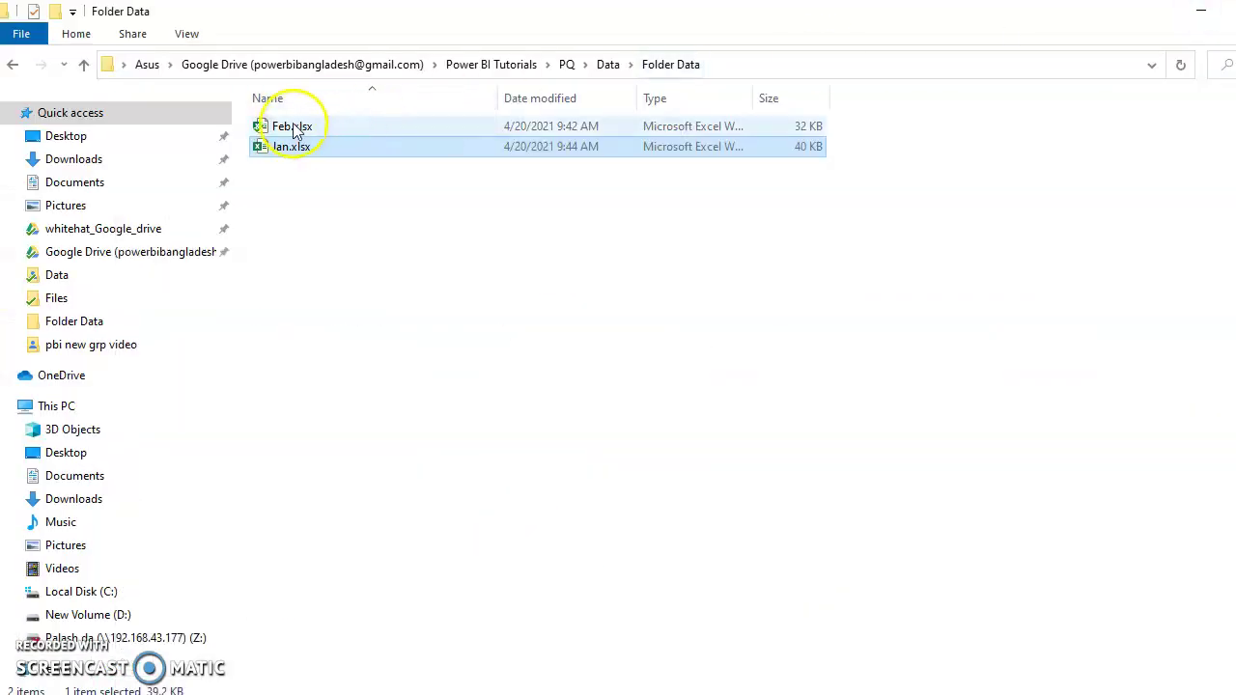
pyautogui.click(305, 129)
pyautogui.click(799, 541)
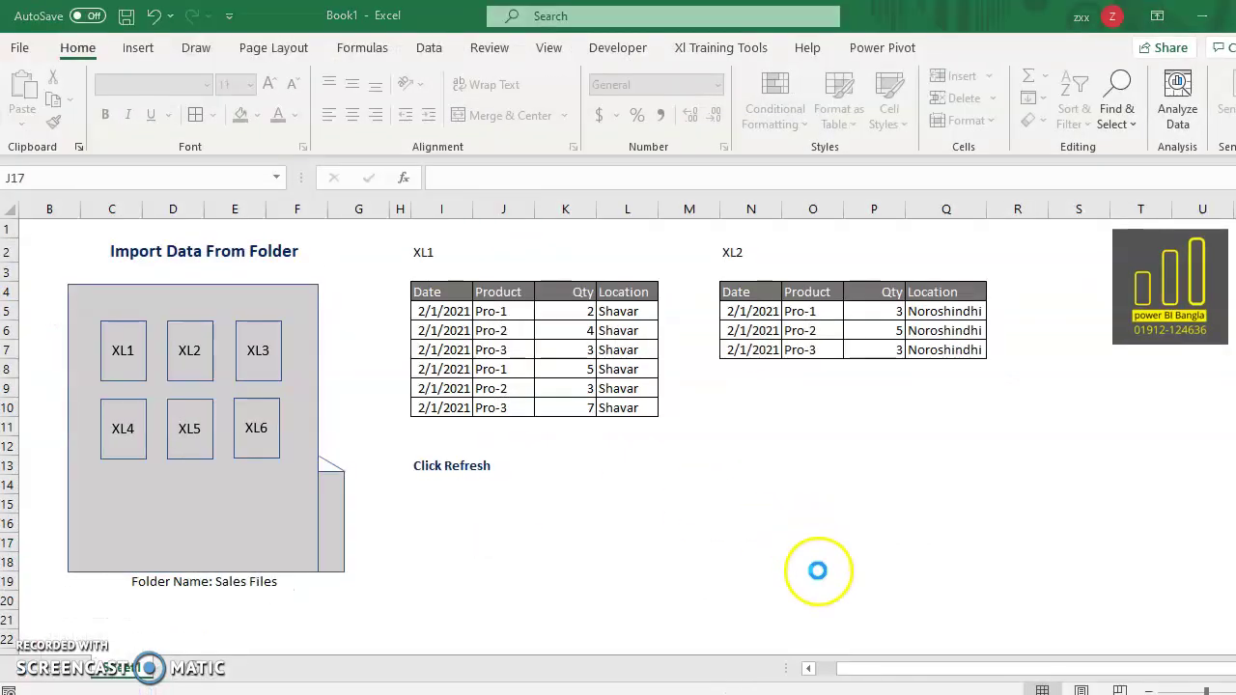
pyautogui.scroll(11, 242, 373)
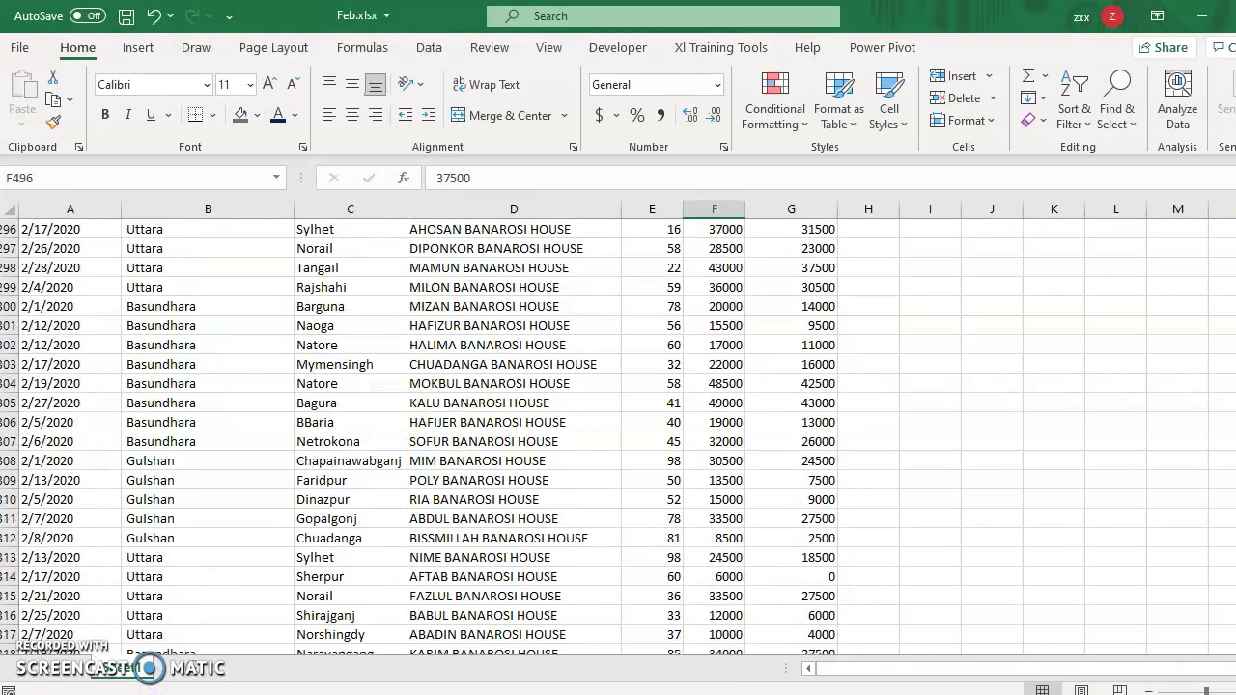
pyautogui.scroll(20, 601, 254)
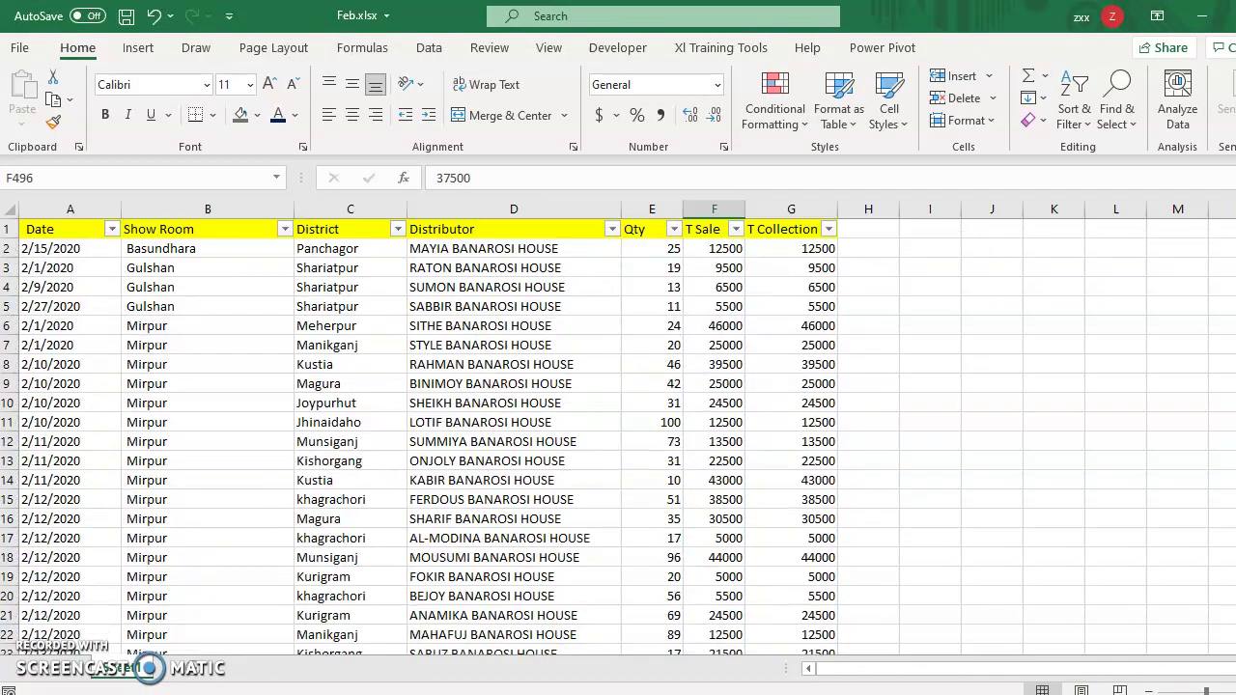
# Check each column header in Feb.xlsx, from Date to T Collection
pyautogui.click(39, 229)
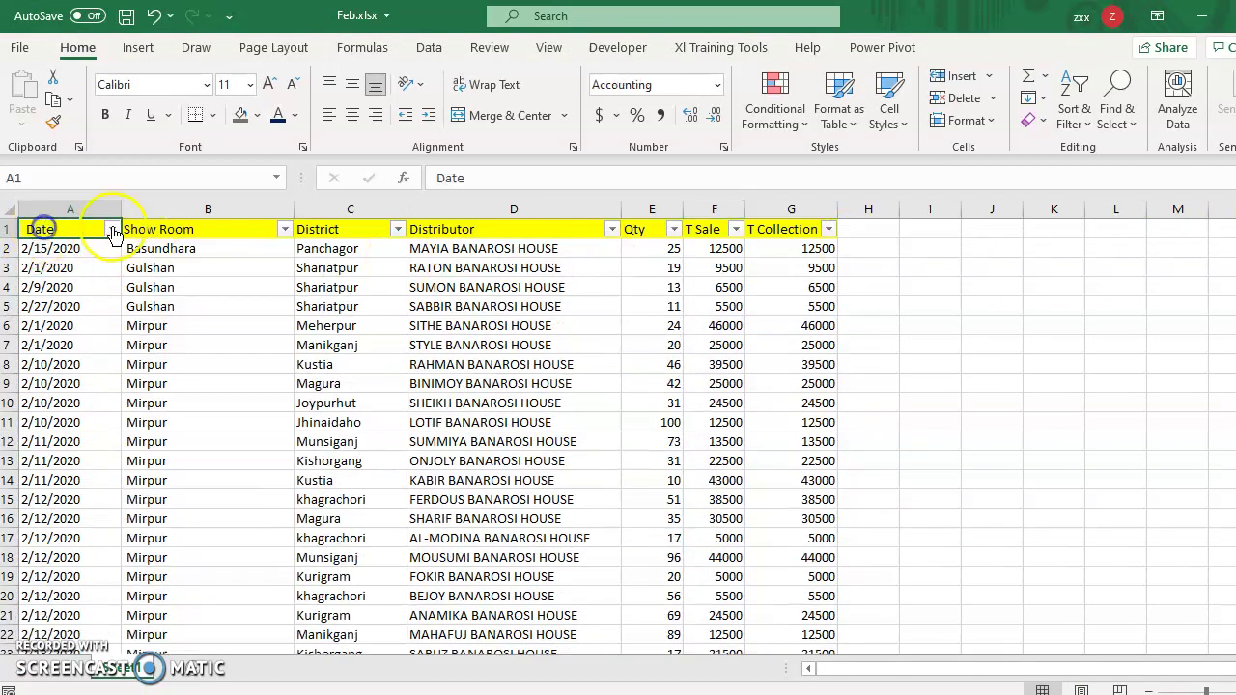
pyautogui.click(198, 227)
pyautogui.click(345, 229)
pyautogui.click(490, 226)
pyautogui.click(645, 227)
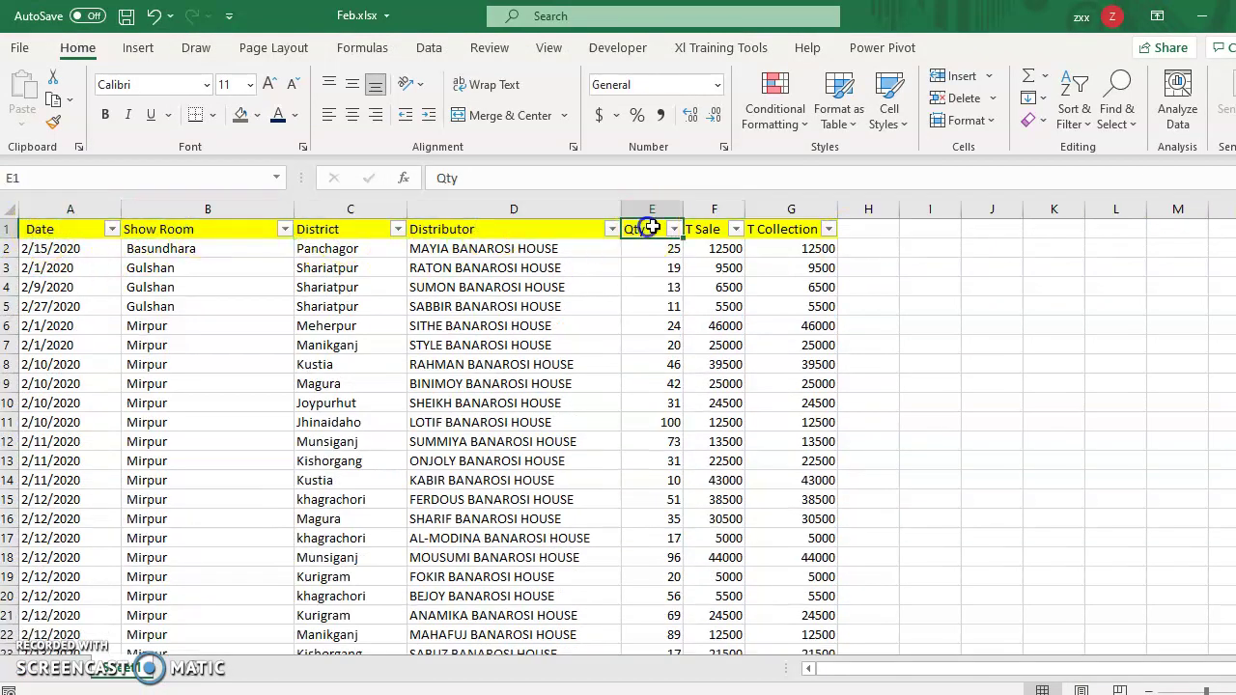
pyautogui.click(724, 231)
pyautogui.click(762, 233)
# Examine the Qty and Date columns and the Show Room, District and Distributor rows in Feb.xlsx
pyautogui.click(651, 209)
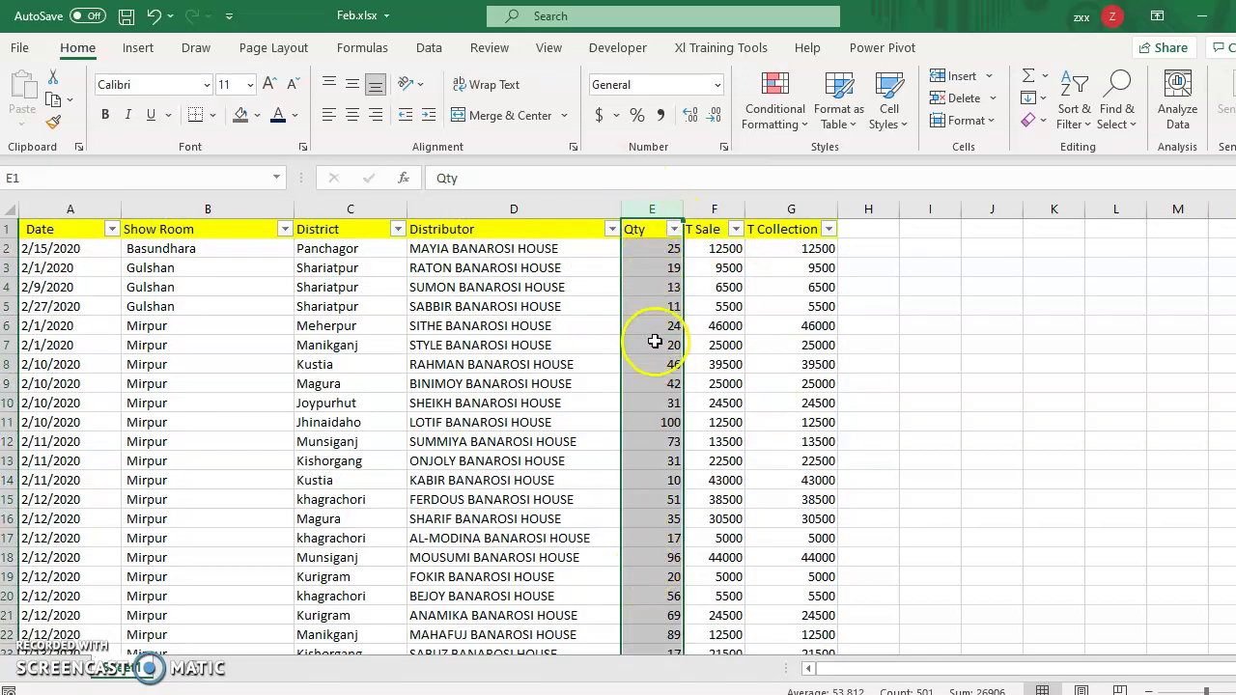
pyautogui.click(59, 209)
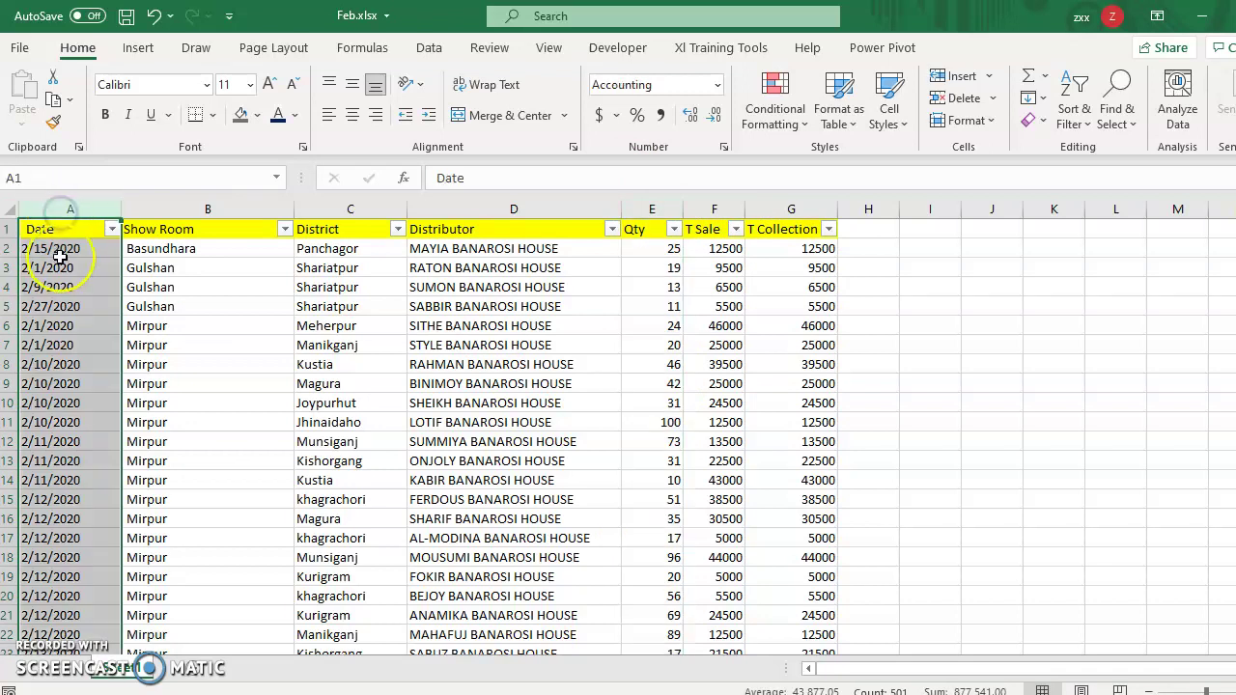
pyautogui.moveTo(159, 248); pyautogui.dragTo(434, 496)
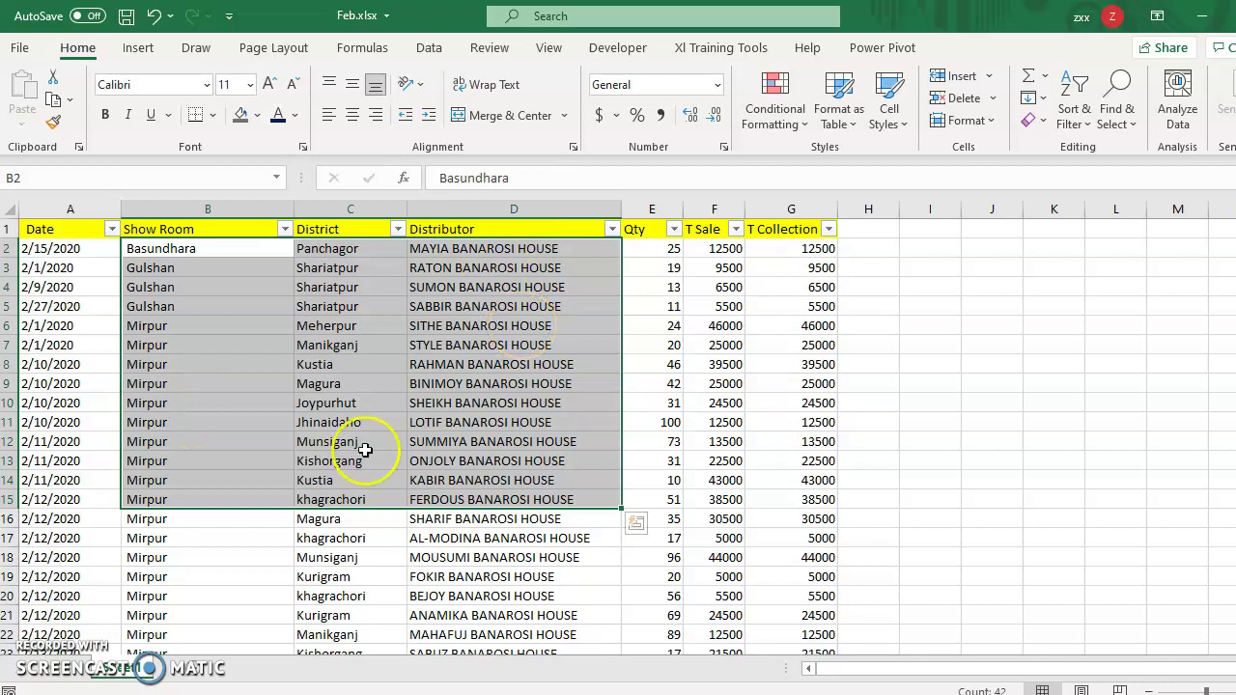
pyautogui.click(708, 330)
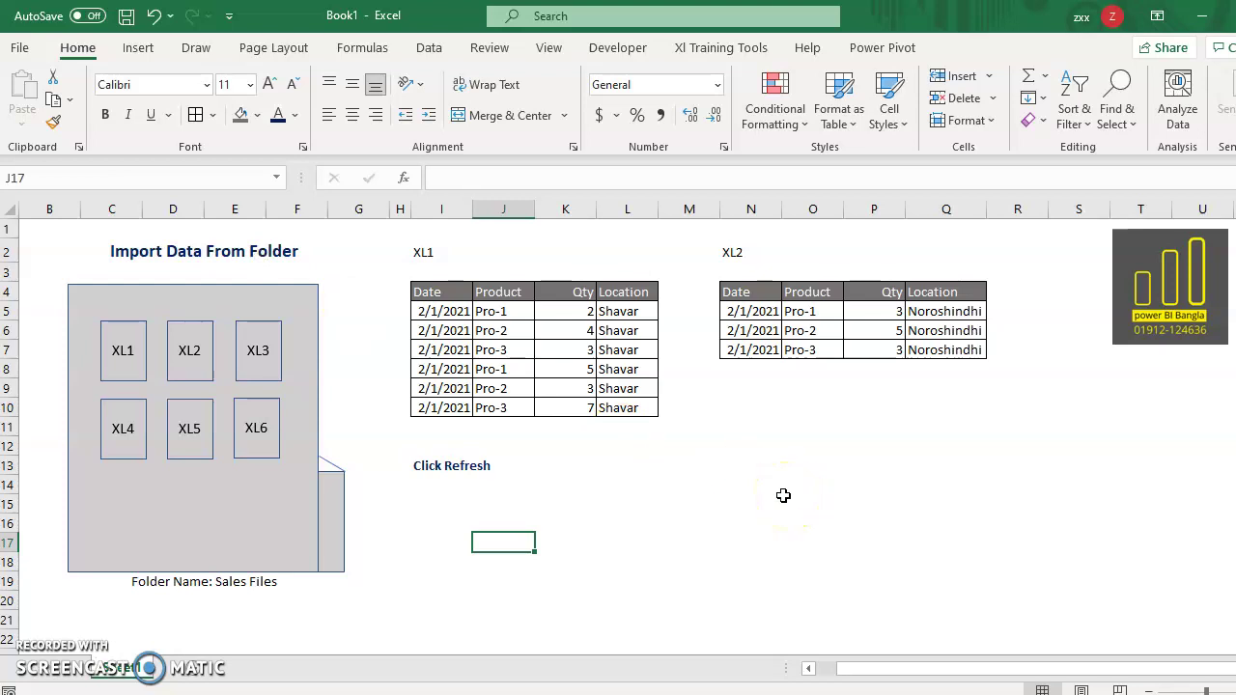
# Locate the From Folder data import option in Excel and switch back to Power BI Desktop
pyautogui.click(430, 50)
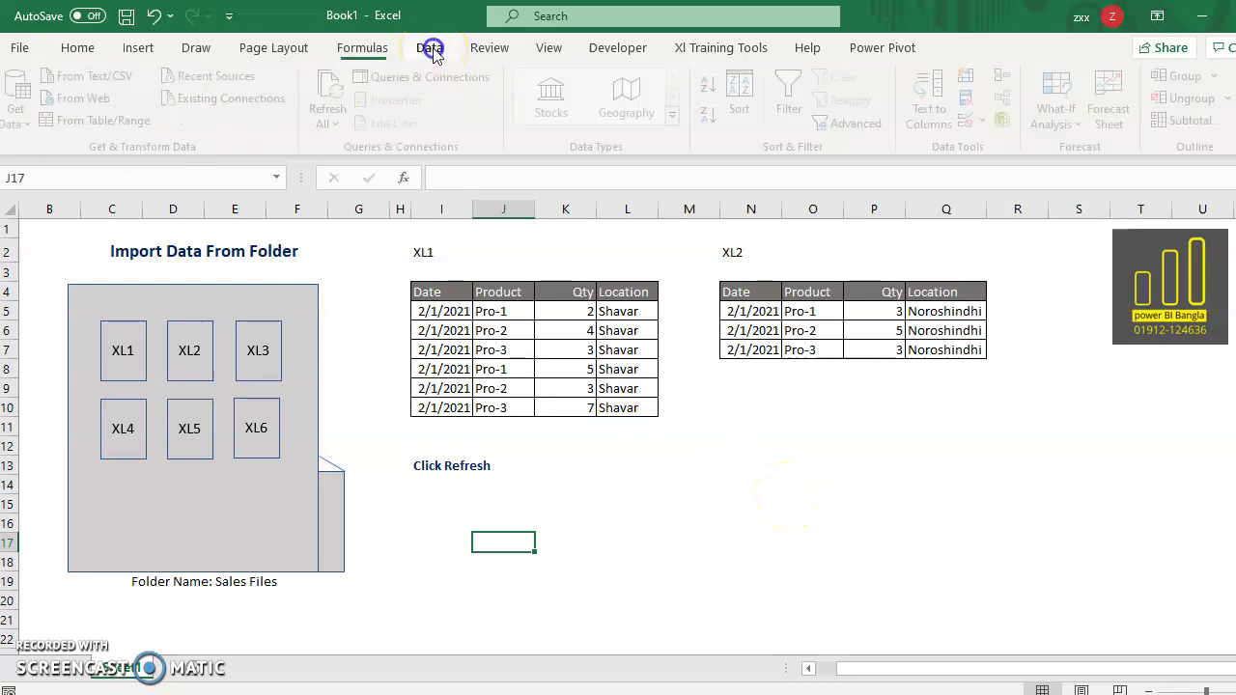
pyautogui.click(21, 122)
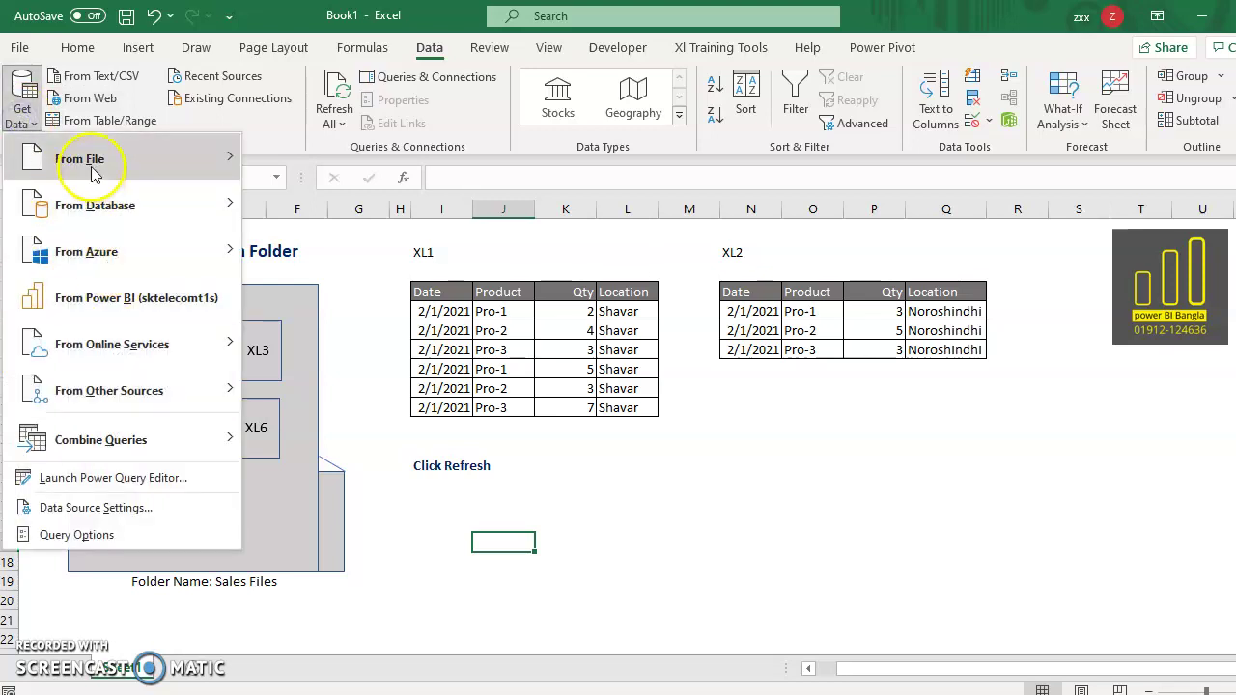
pyautogui.moveTo(144, 158)
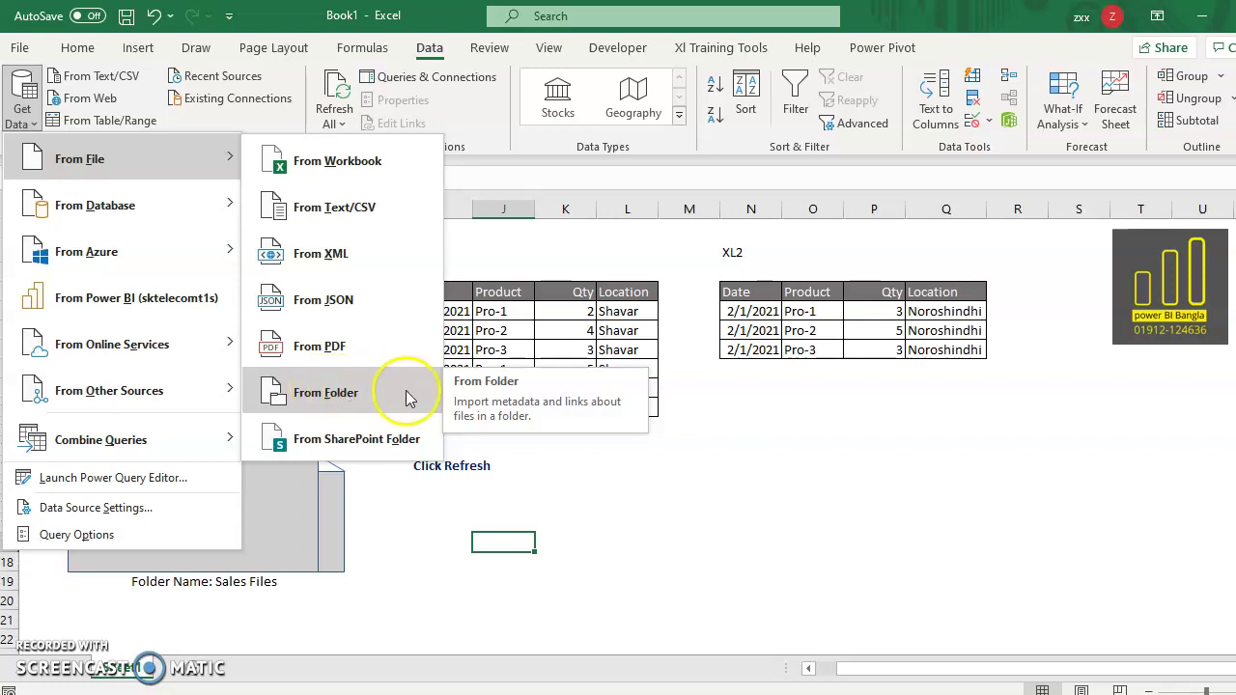
pyautogui.click(840, 433)
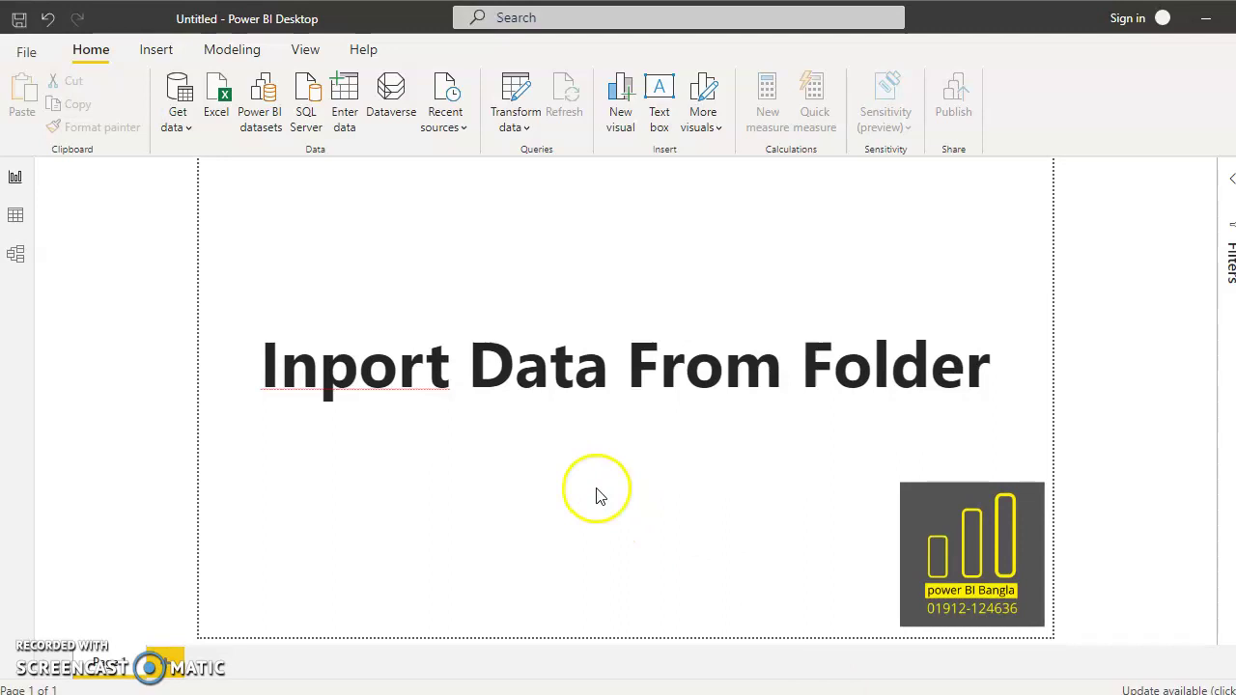
# Start a new data import from a Folder source so that the folder path can be entered
pyautogui.click(178, 119)
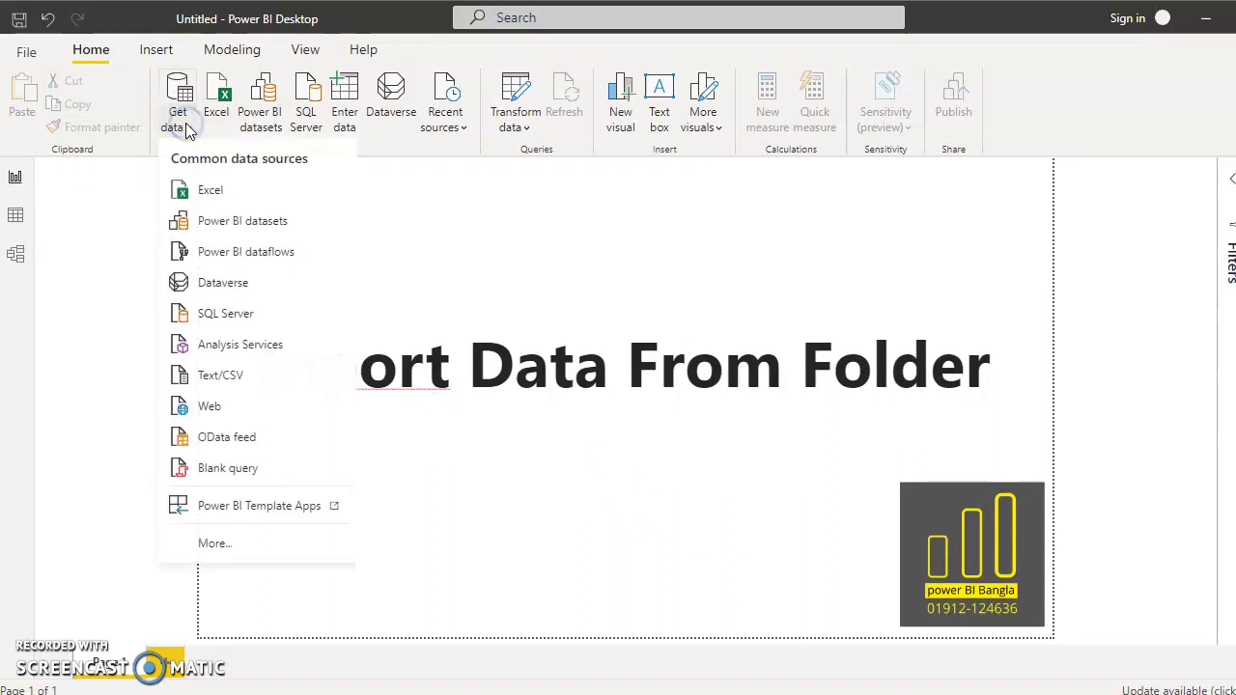
pyautogui.click(241, 549)
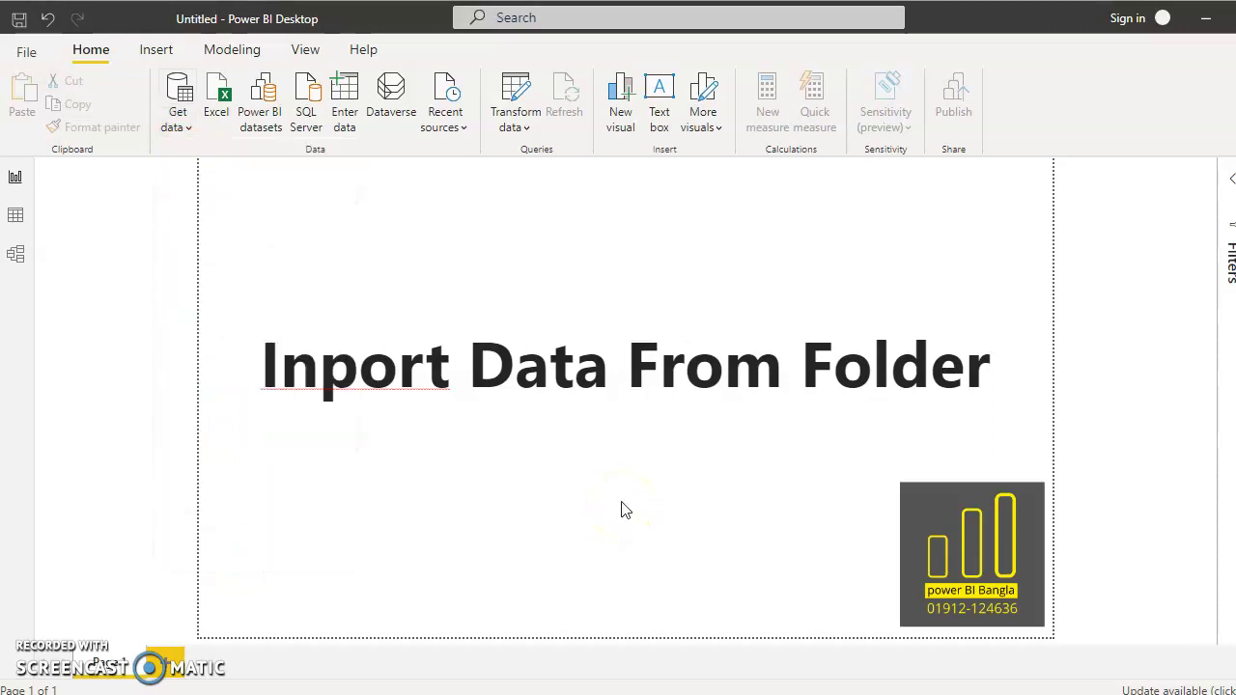
pyautogui.click(502, 494)
pyautogui.click(367, 490)
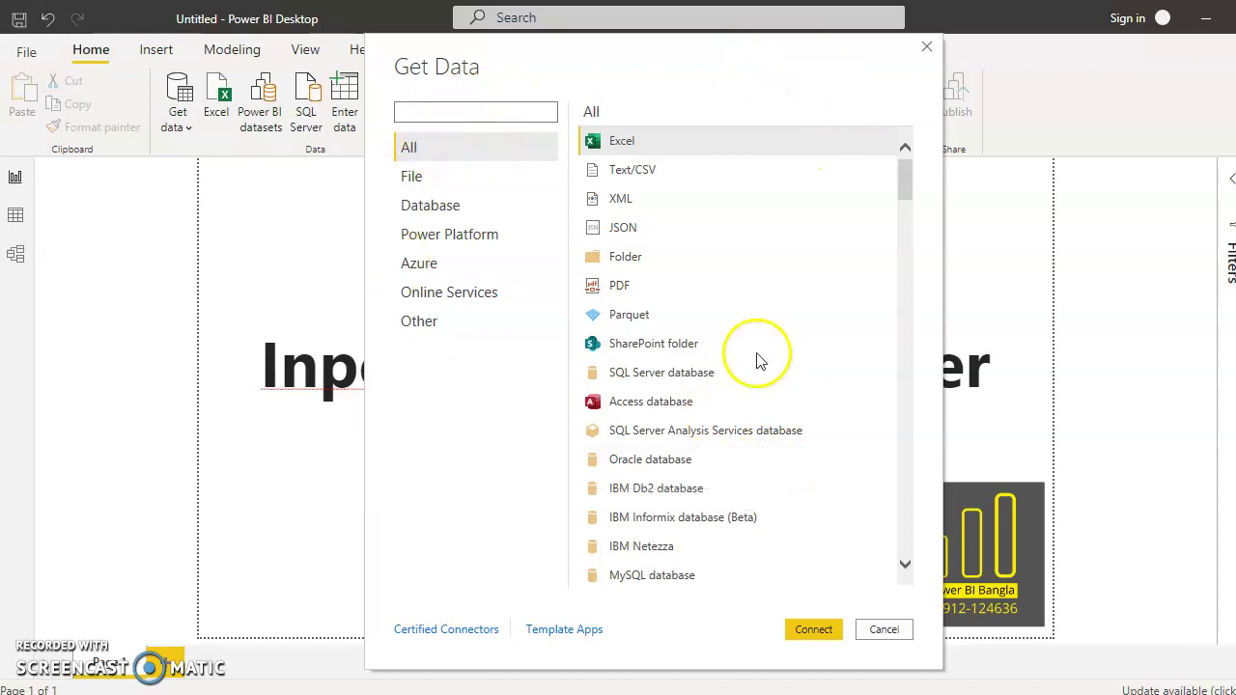
pyautogui.click(633, 266)
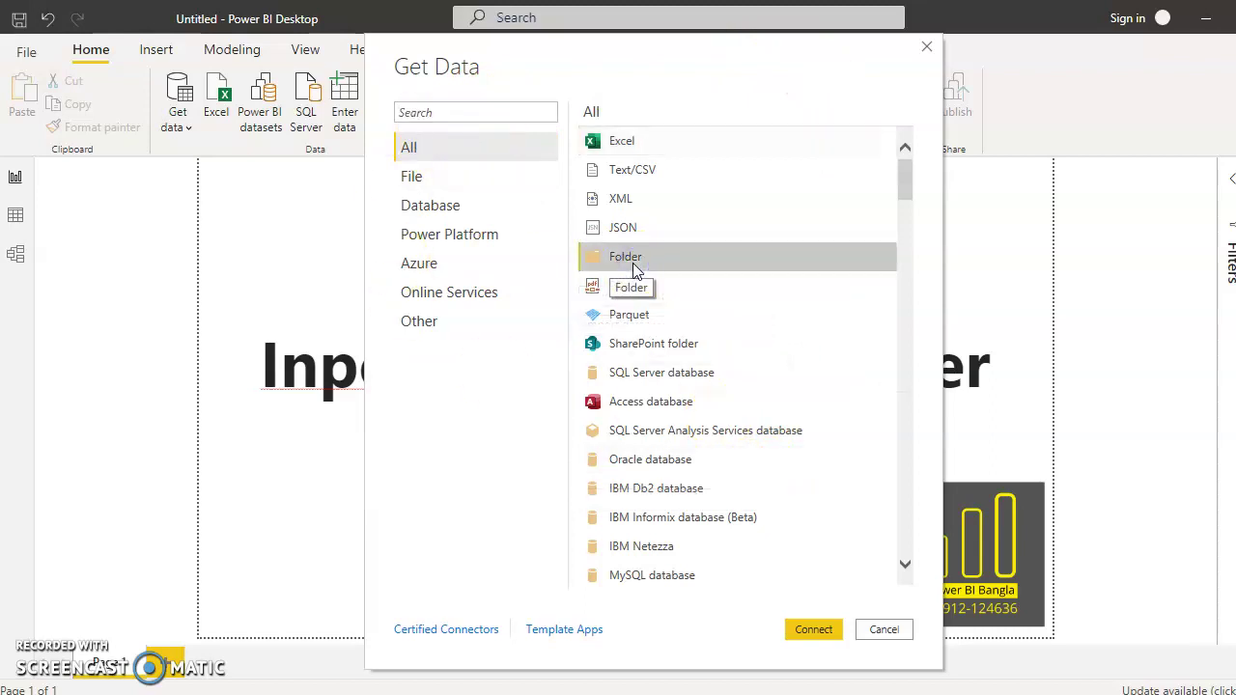
pyautogui.click(801, 630)
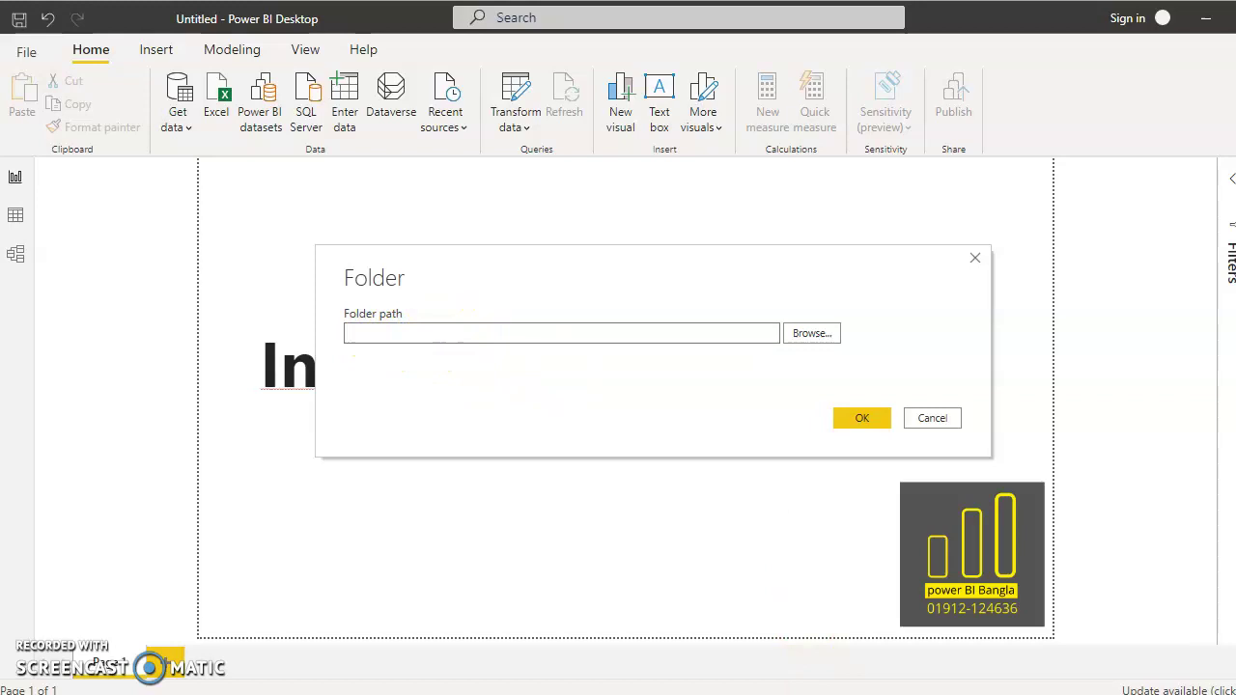
# Switch to File Explorer and copy the full path of the Folder Data folder
pyautogui.hotkey('alt', 'Tab')
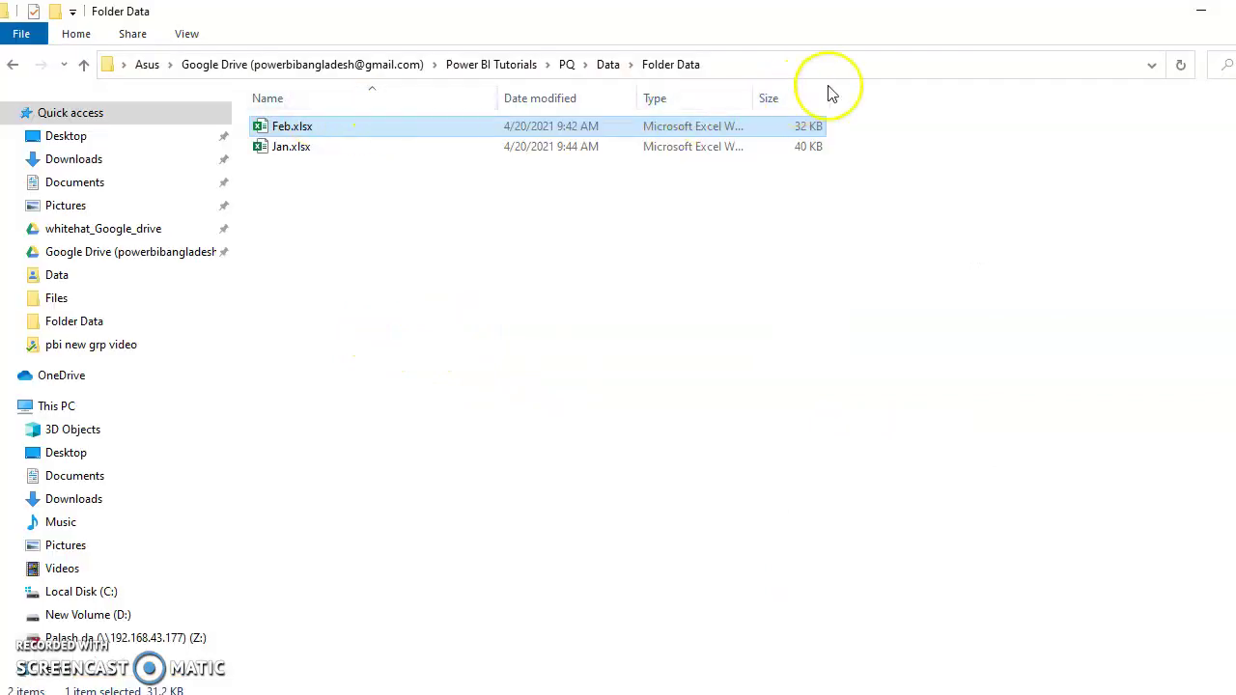
pyautogui.click(915, 62)
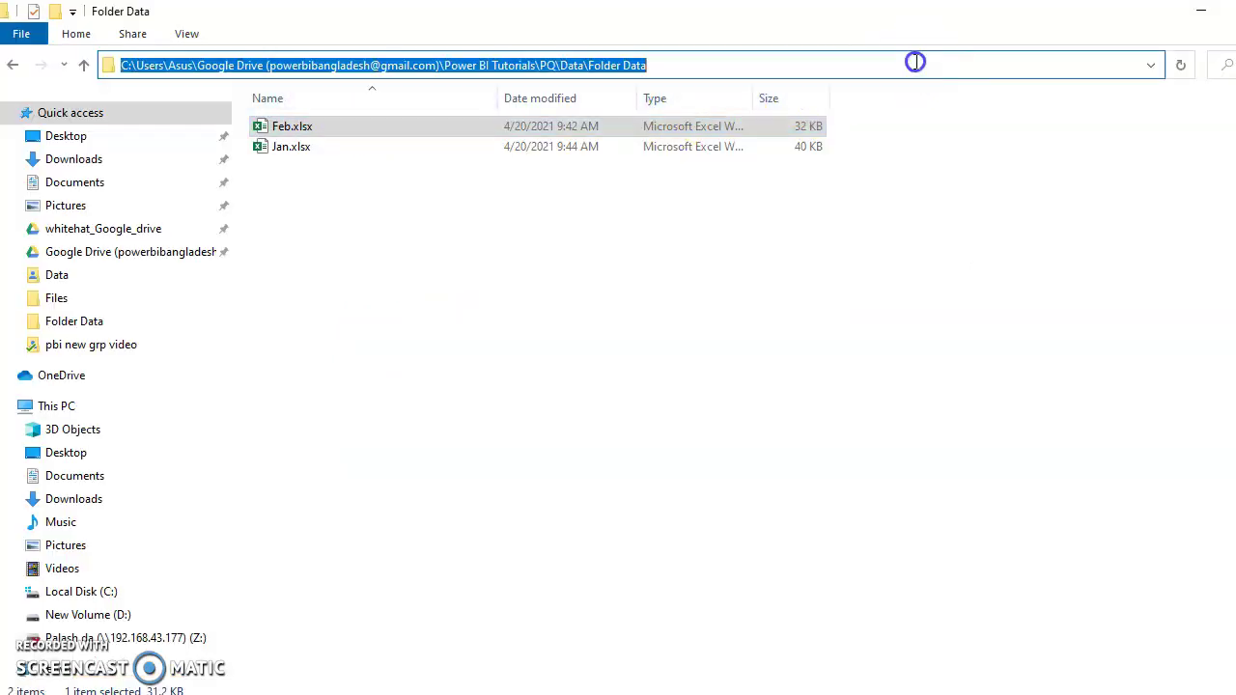
pyautogui.rightClick(416, 63)
pyautogui.click(471, 129)
pyautogui.click(566, 307)
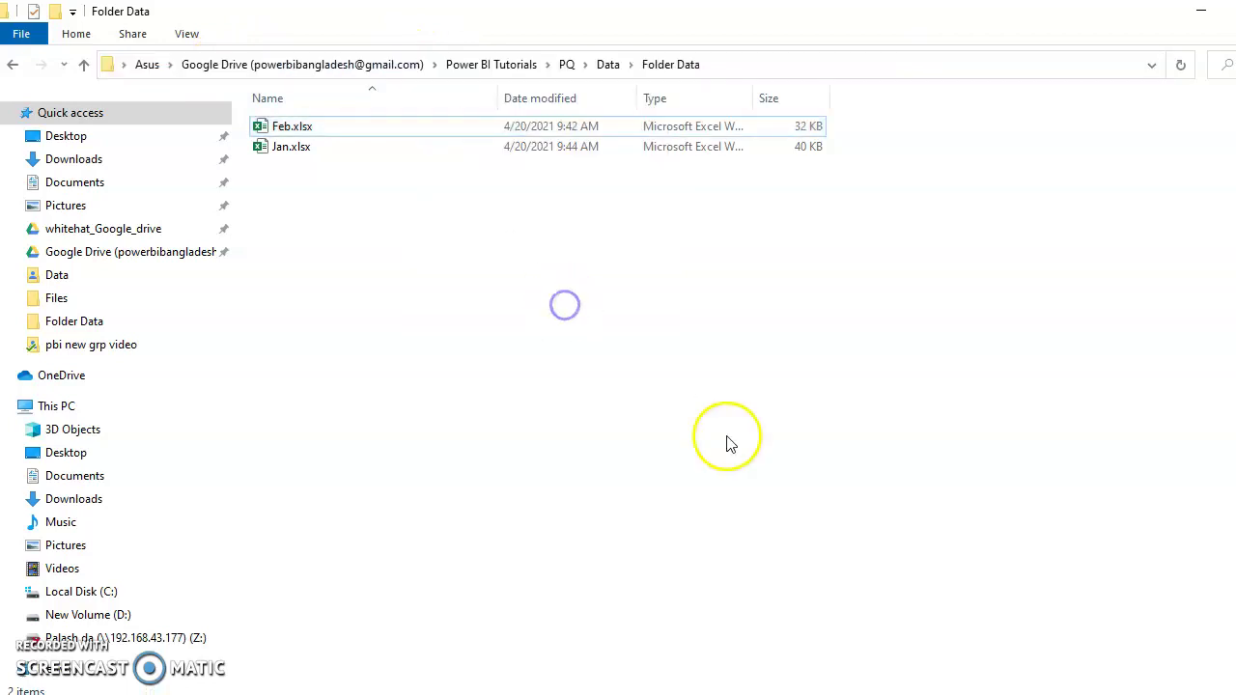
# Return to Power BI Desktop, paste the copied folder path as the source, and open the file list for transformation
pyautogui.hotkey('alt', 'Tab')
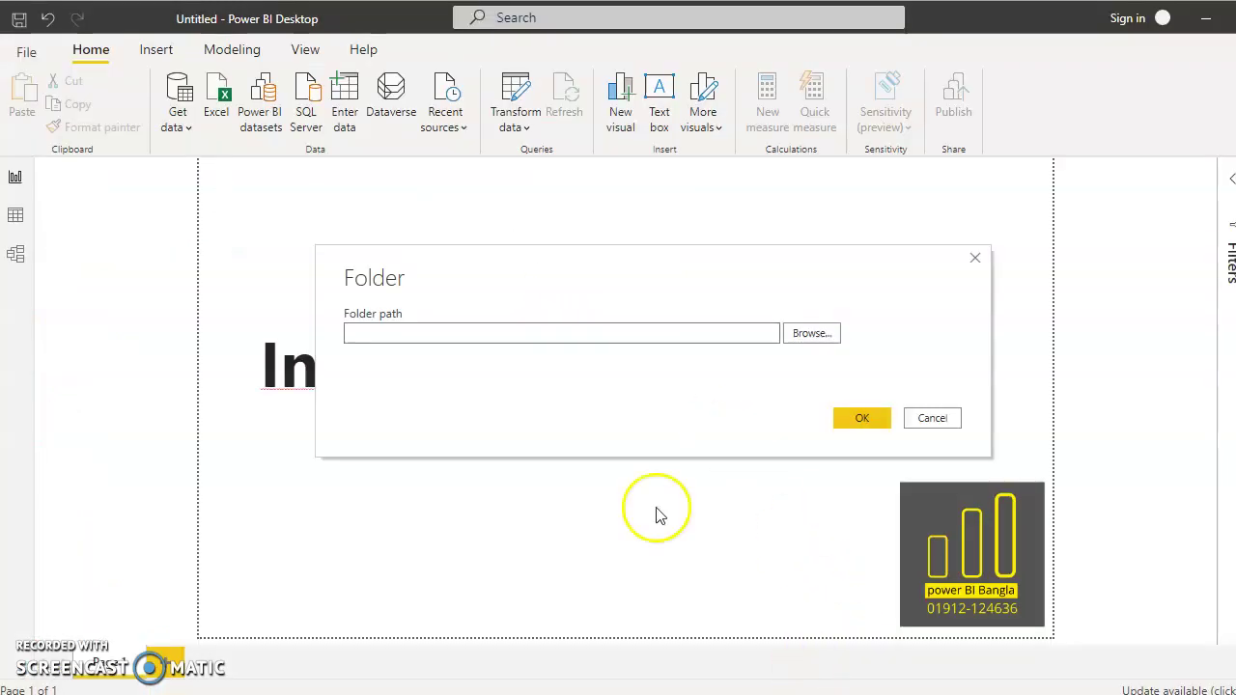
pyautogui.click(378, 333)
pyautogui.hotkey('ctrl', 'v')
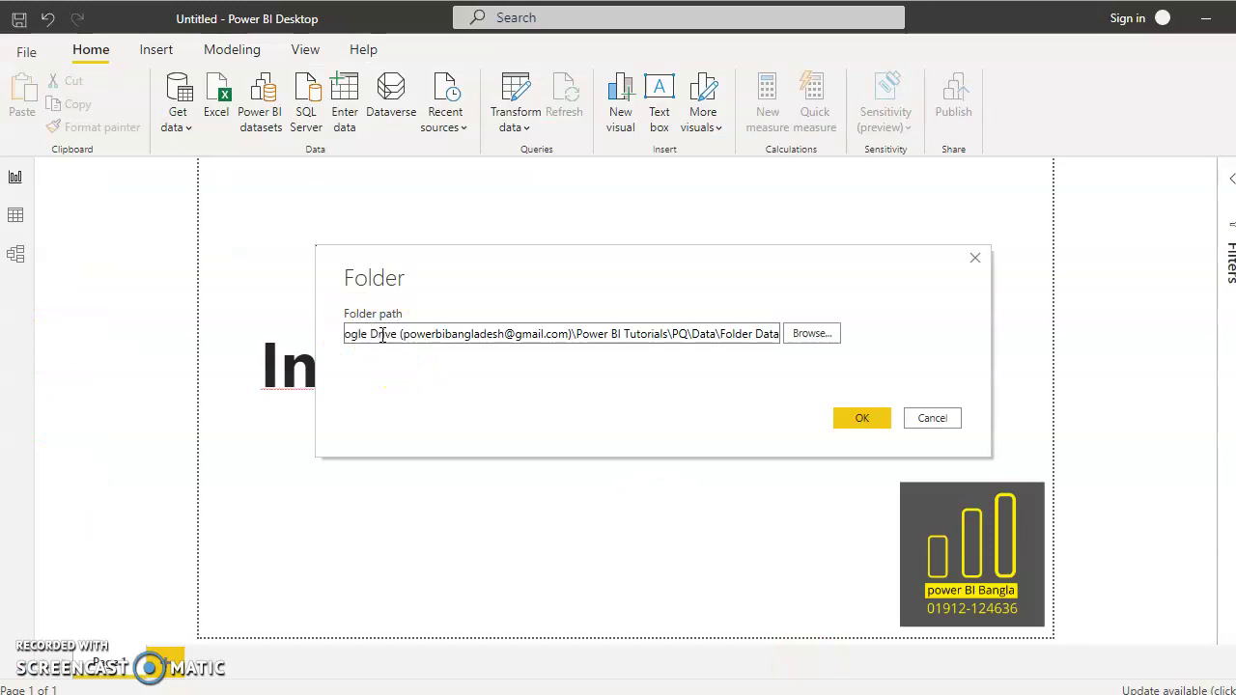
pyautogui.click(853, 418)
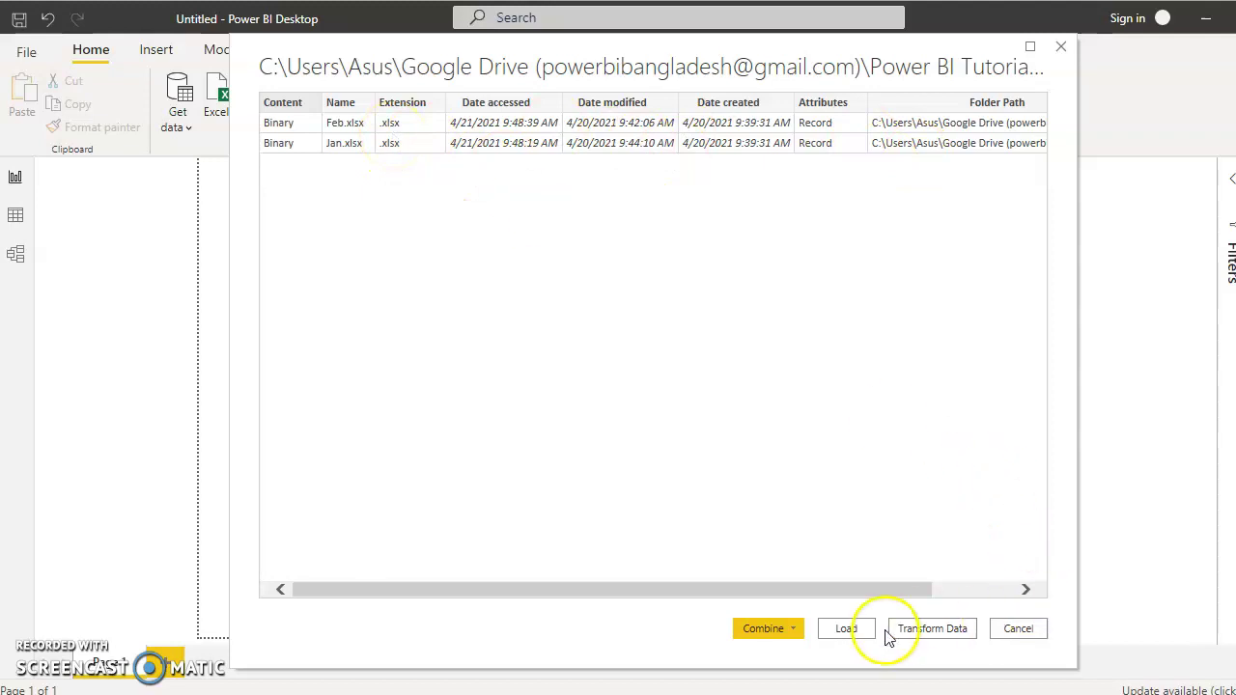
pyautogui.click(912, 632)
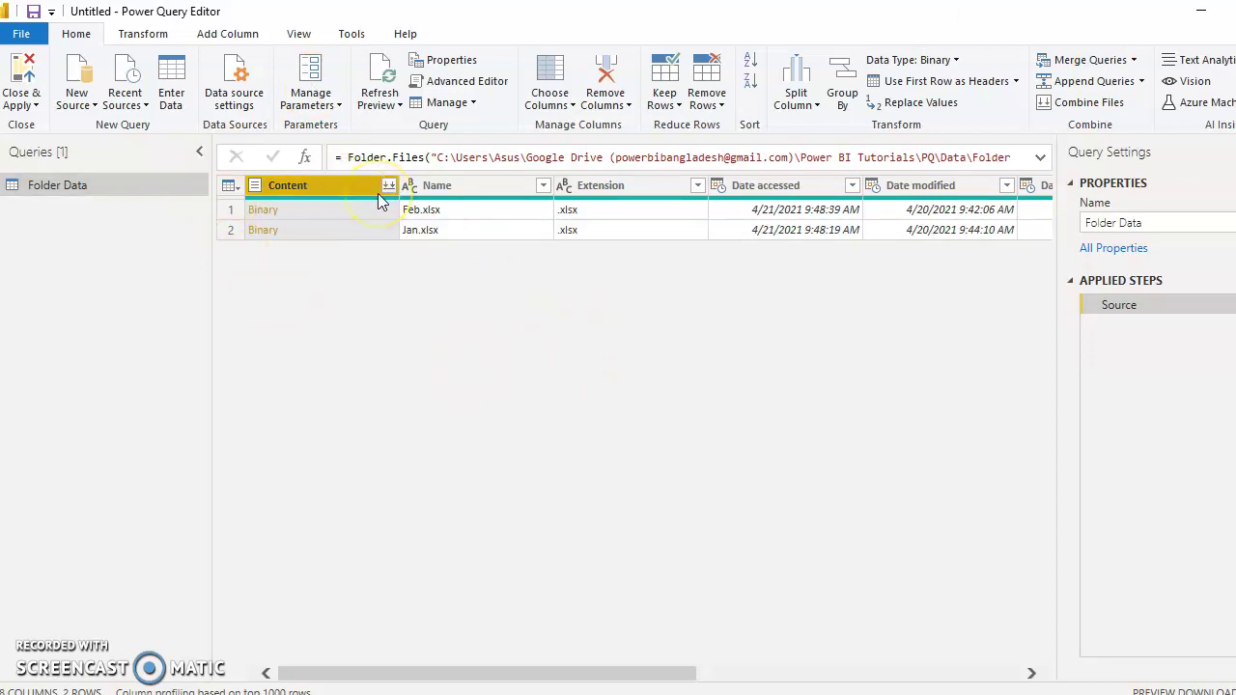
# Keep only the Content and Name columns in the Folder Data query by removing the other columns
pyautogui.keyDown('ctrl'); pyautogui.click(477, 187); pyautogui.keyUp('ctrl')
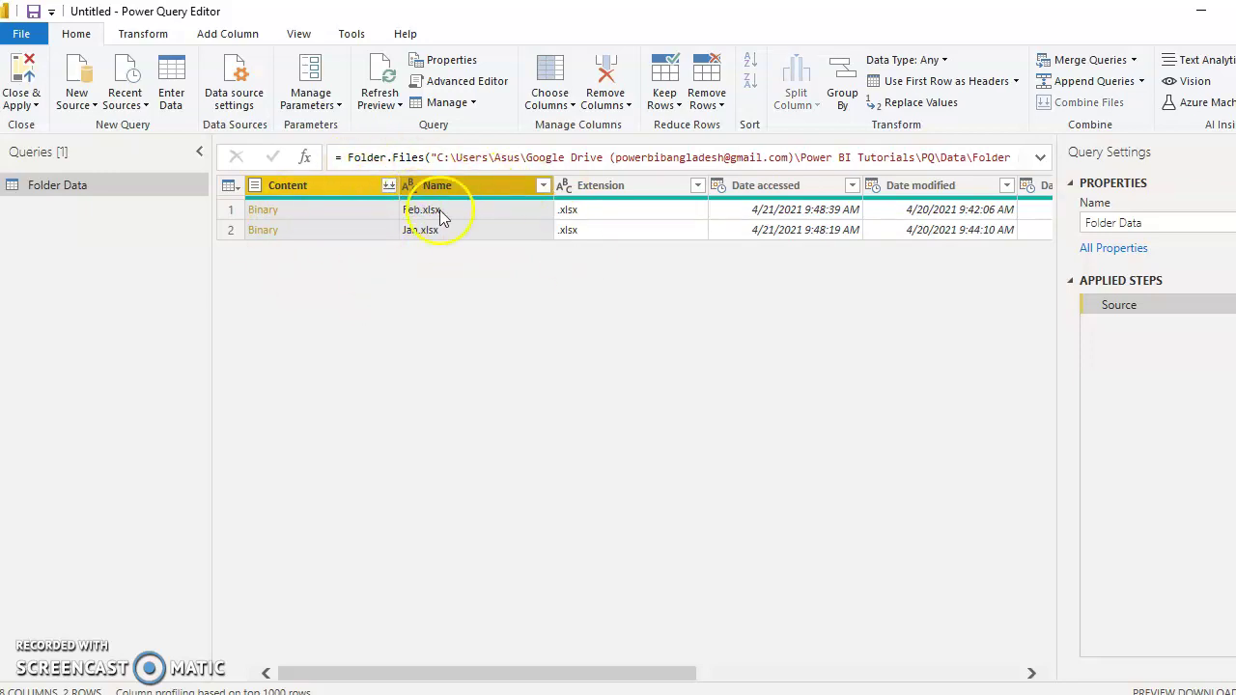
pyautogui.rightClick(451, 189)
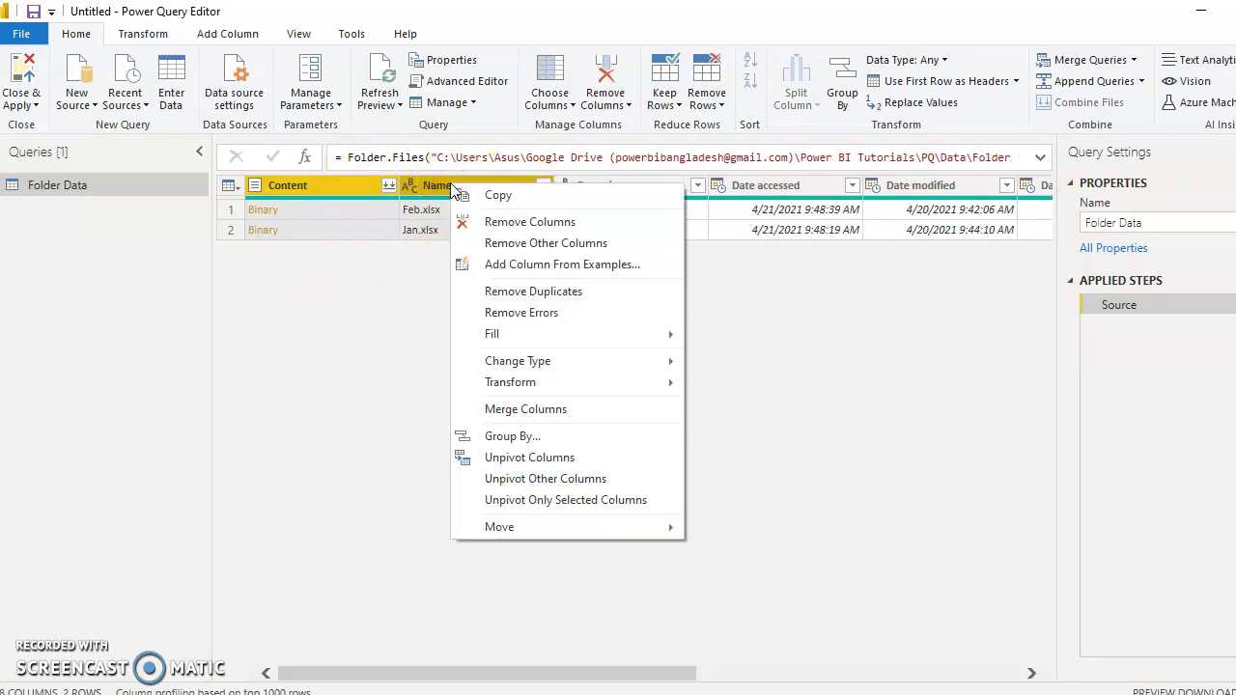
pyautogui.click(518, 245)
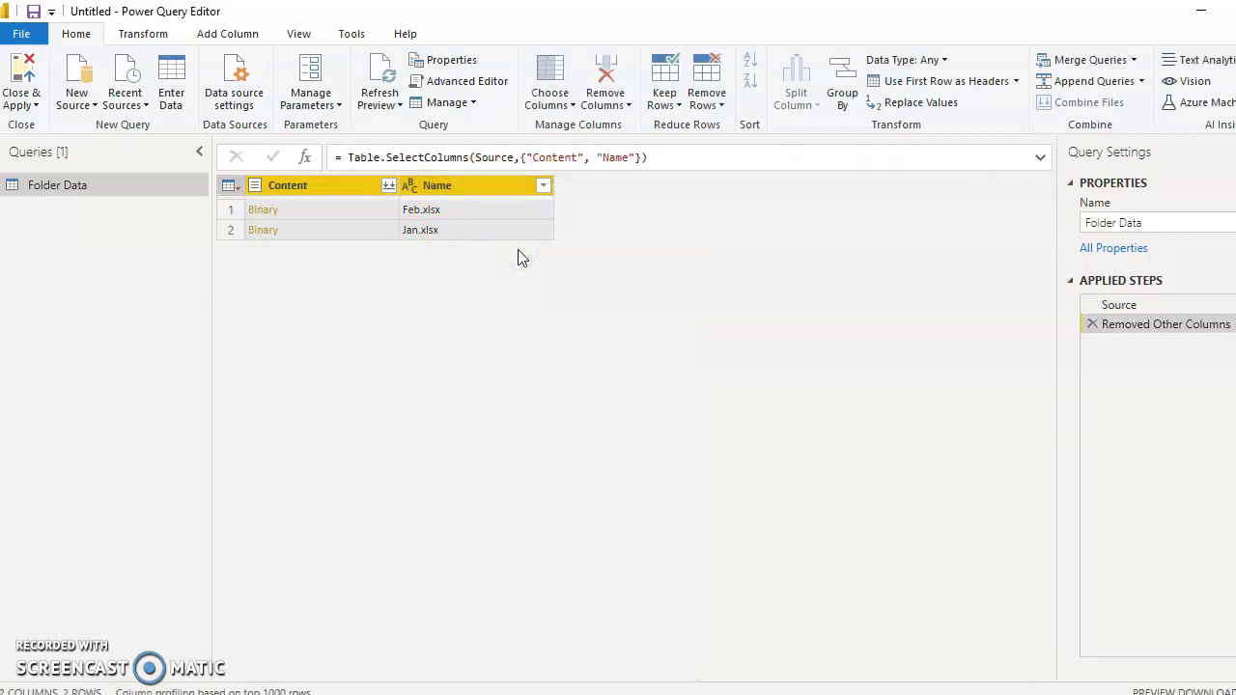
# Combine the Feb.xlsx and Jan.xlsx binaries in the Content column, extracting Sheet1 from each file
pyautogui.click(339, 185)
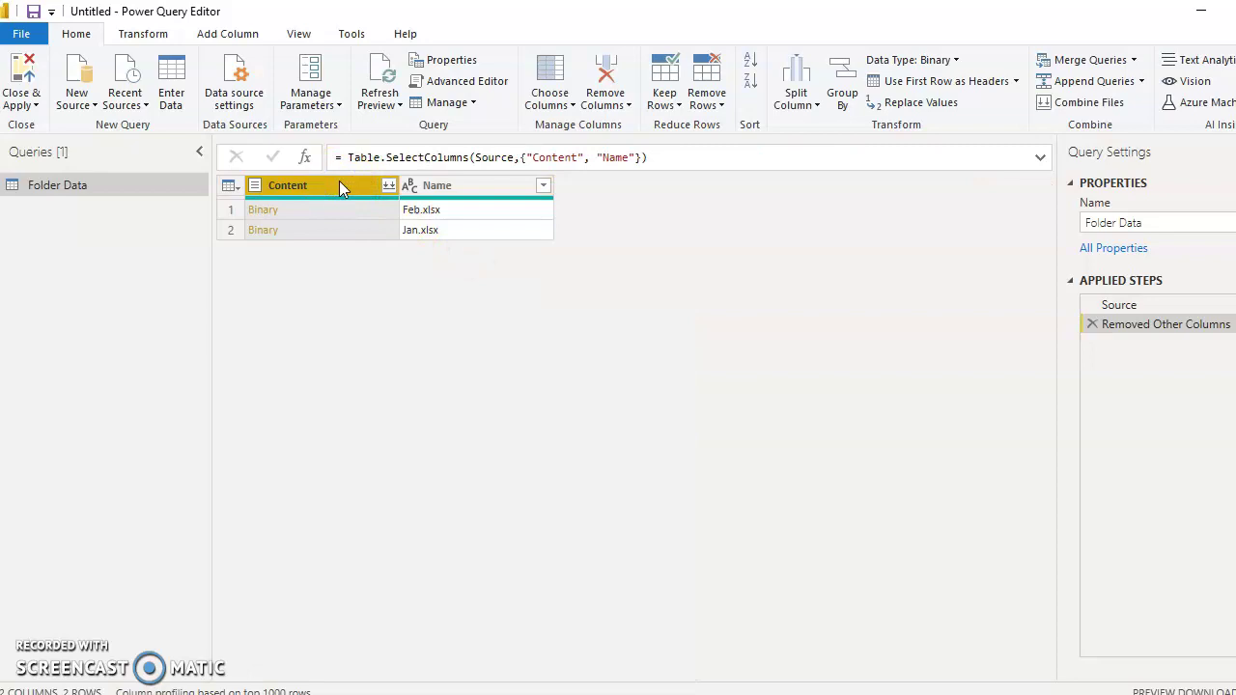
pyautogui.click(330, 211)
pyautogui.click(325, 229)
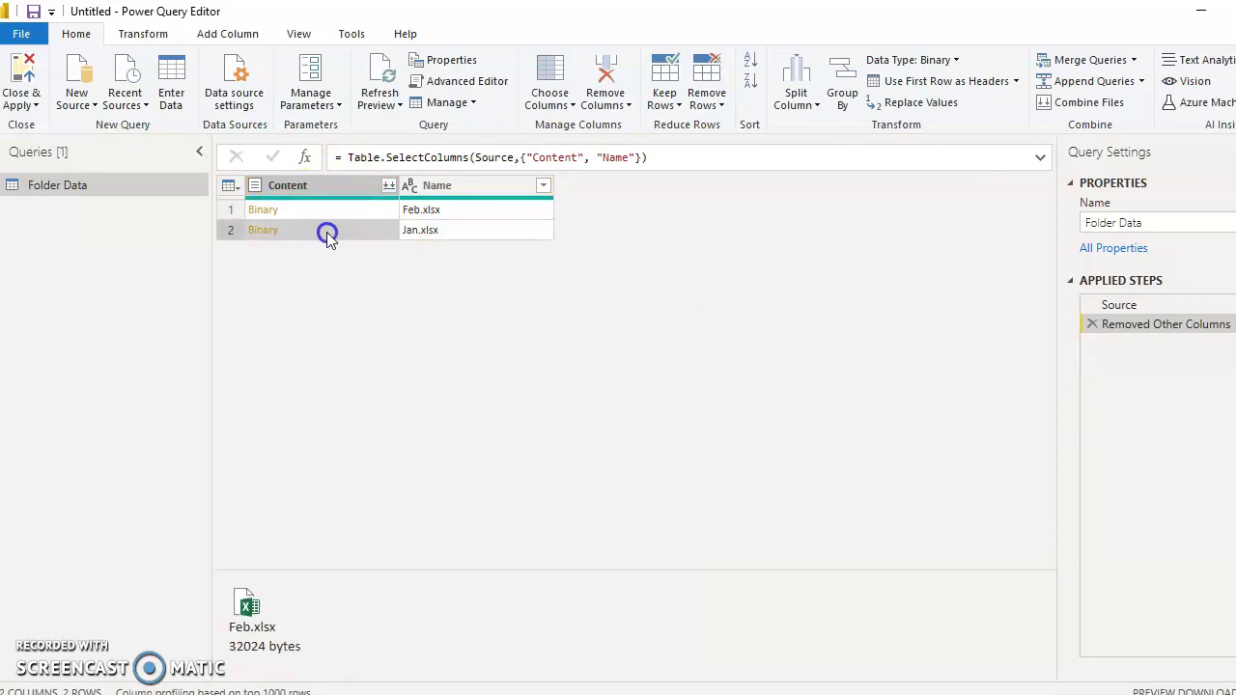
pyautogui.click(338, 184)
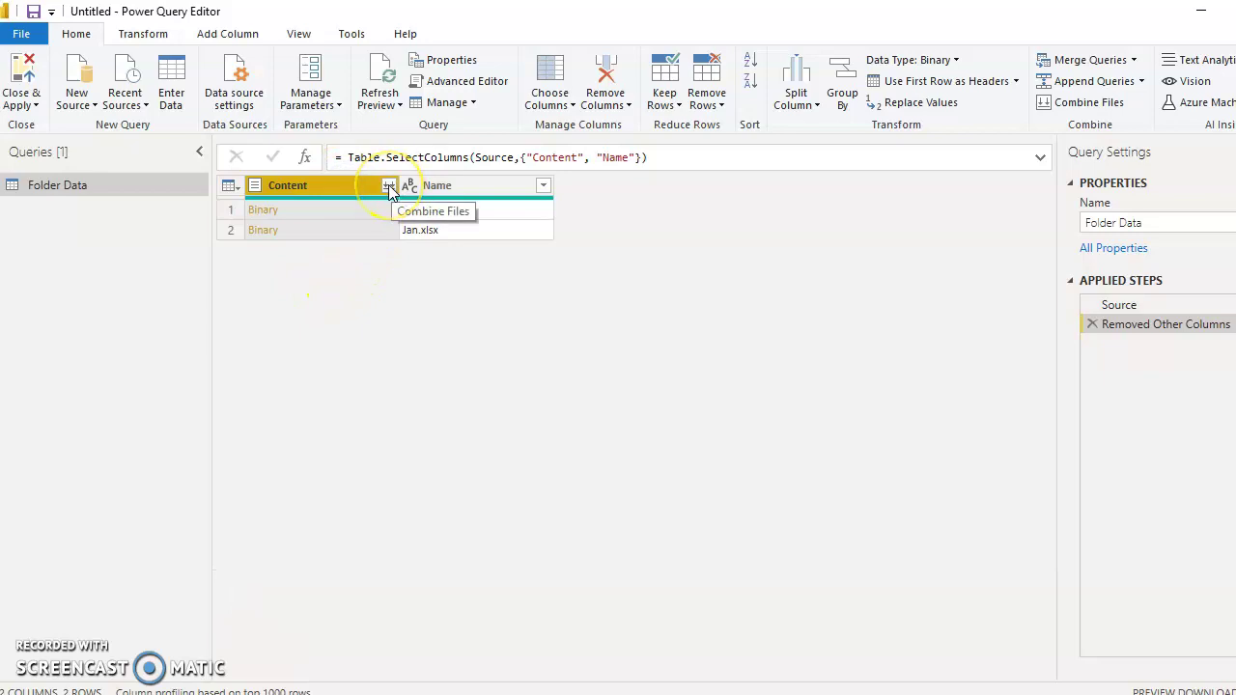
pyautogui.click(389, 186)
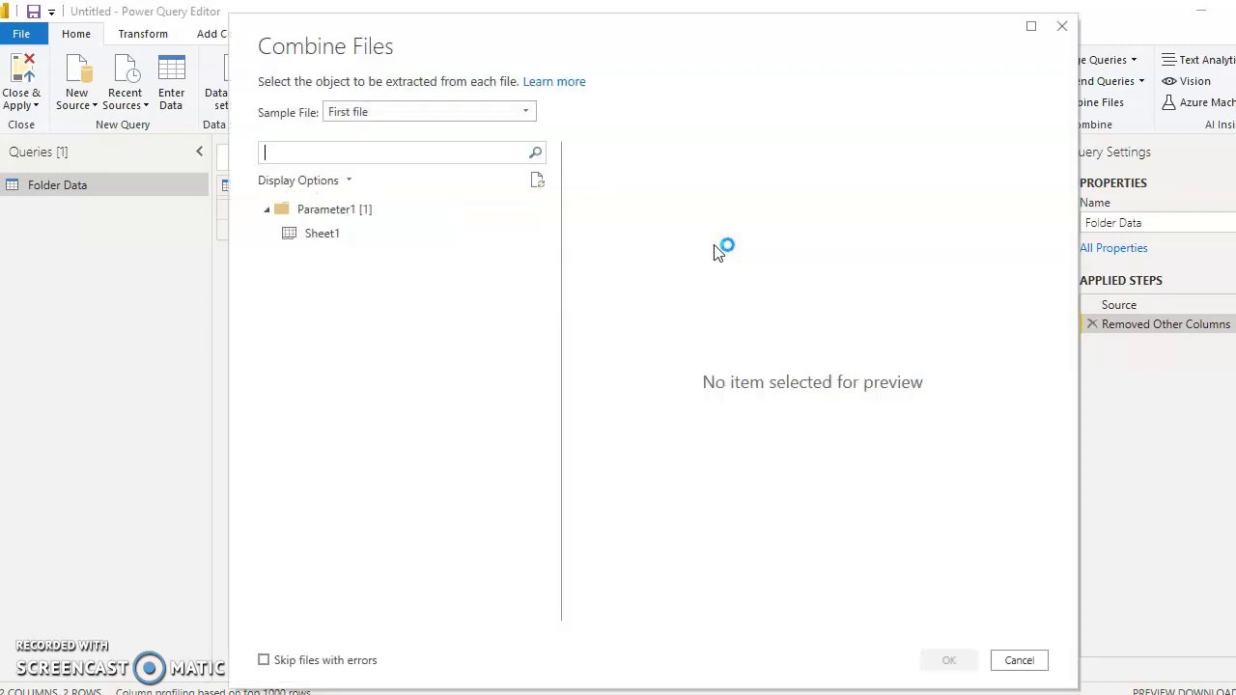
pyautogui.click(323, 236)
pyautogui.click(949, 660)
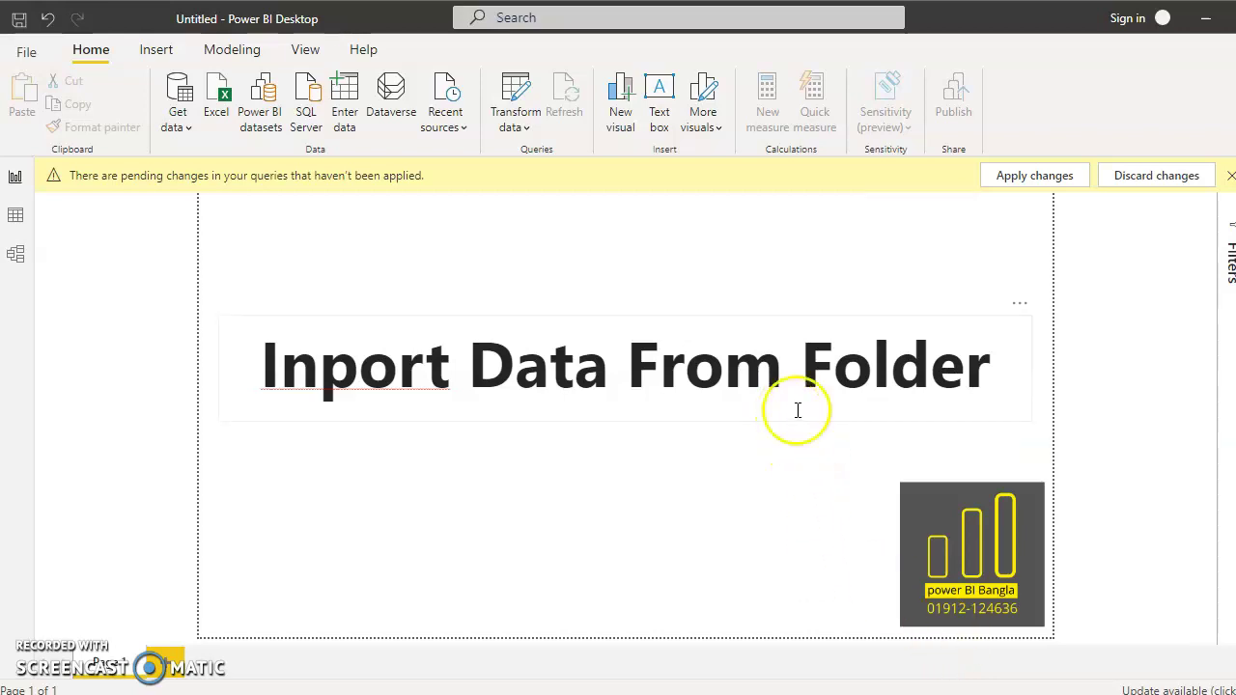
# Reopen Power Query Editor and check which dates the combined Folder Data query contains, leaving the Date column unfiltered
pyautogui.click(515, 89)
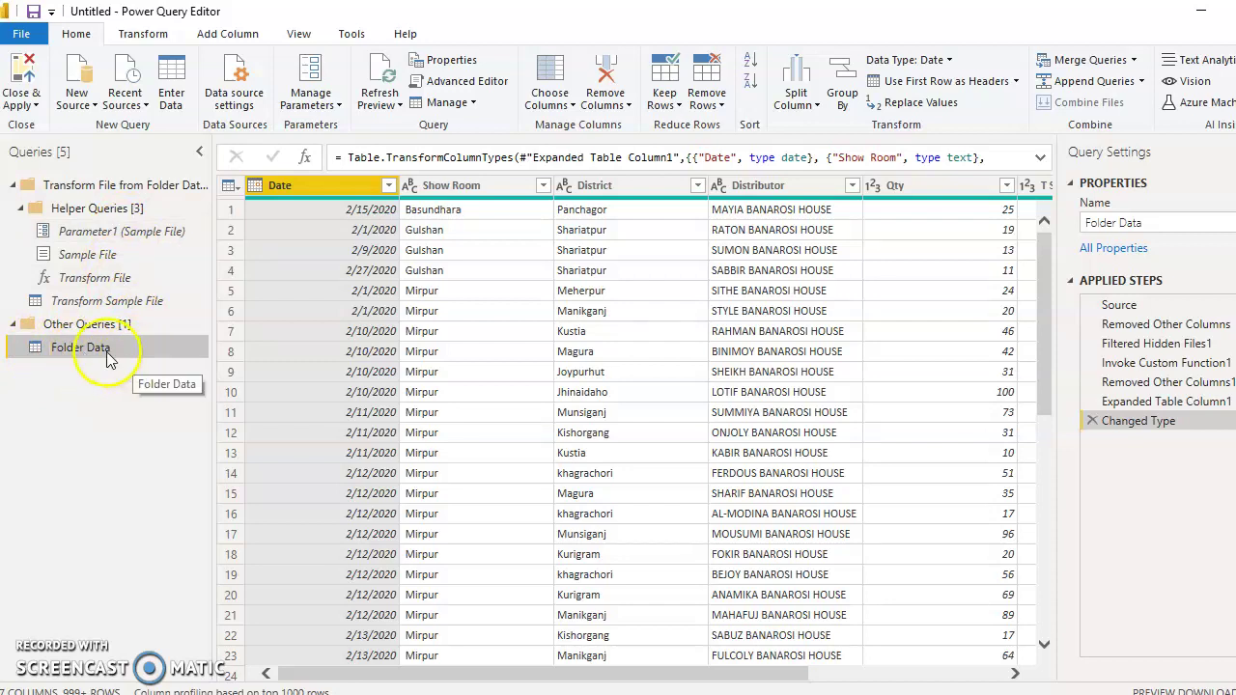
pyautogui.moveTo(1041, 269); pyautogui.dragTo(1062, 220)
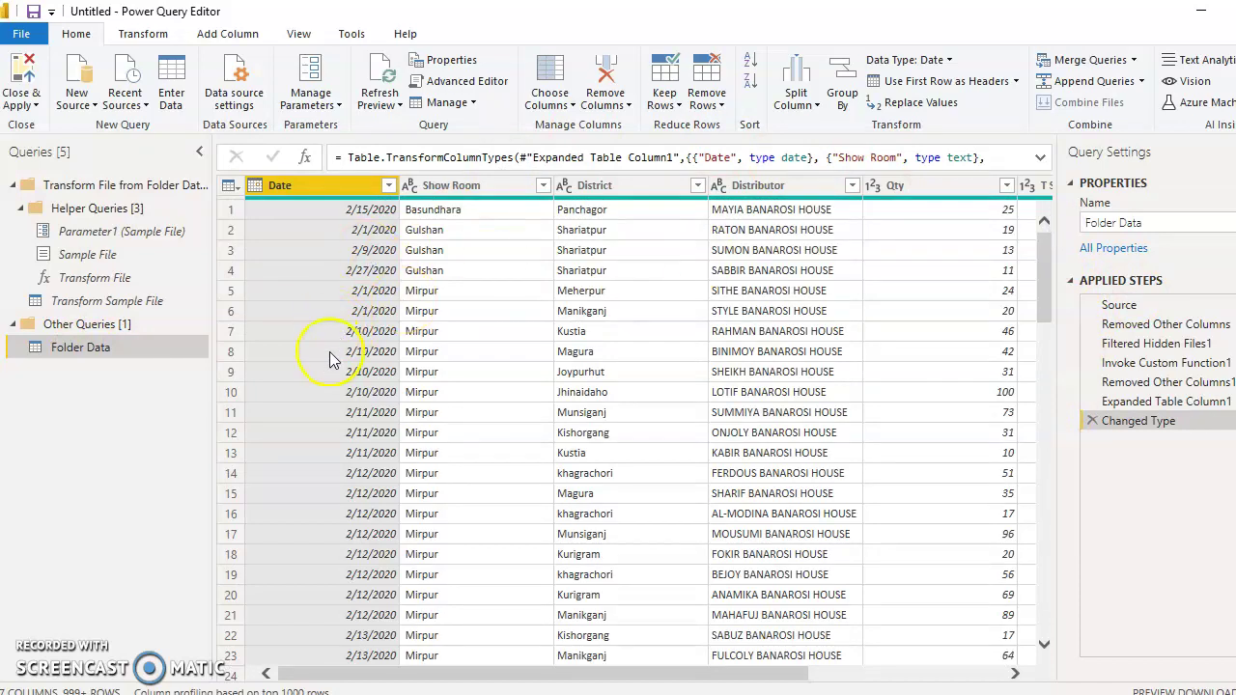
pyautogui.click(388, 186)
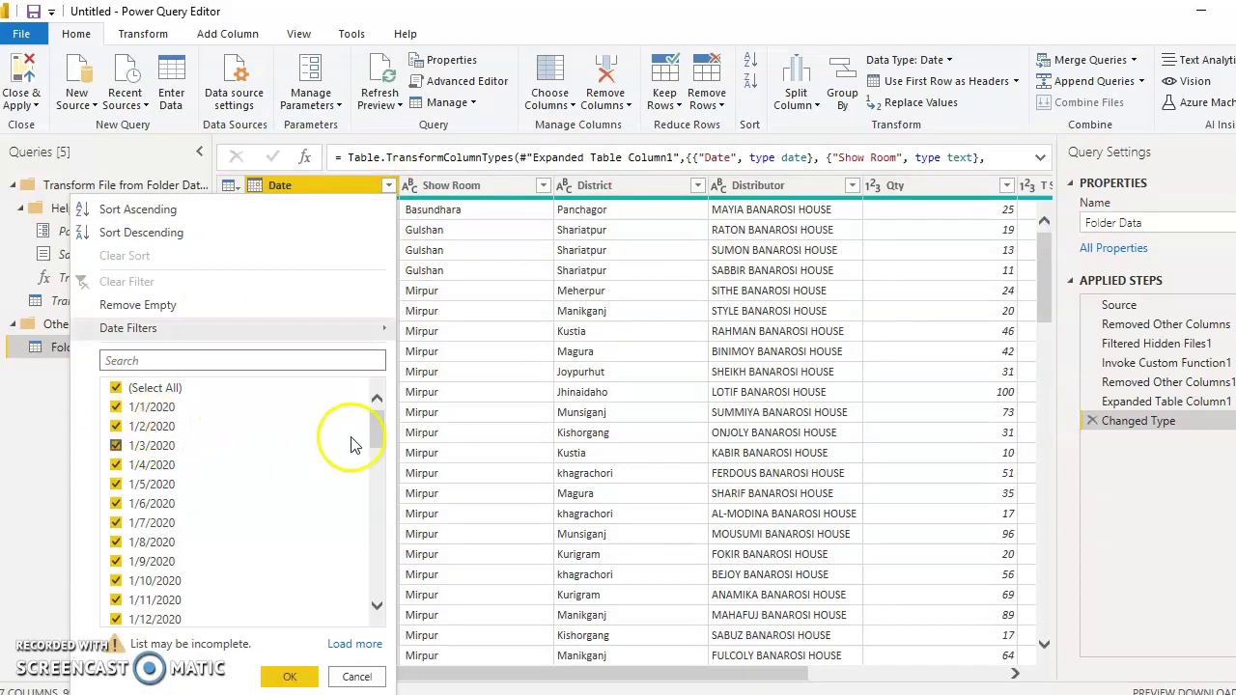
pyautogui.moveTo(380, 414); pyautogui.dragTo(377, 594)
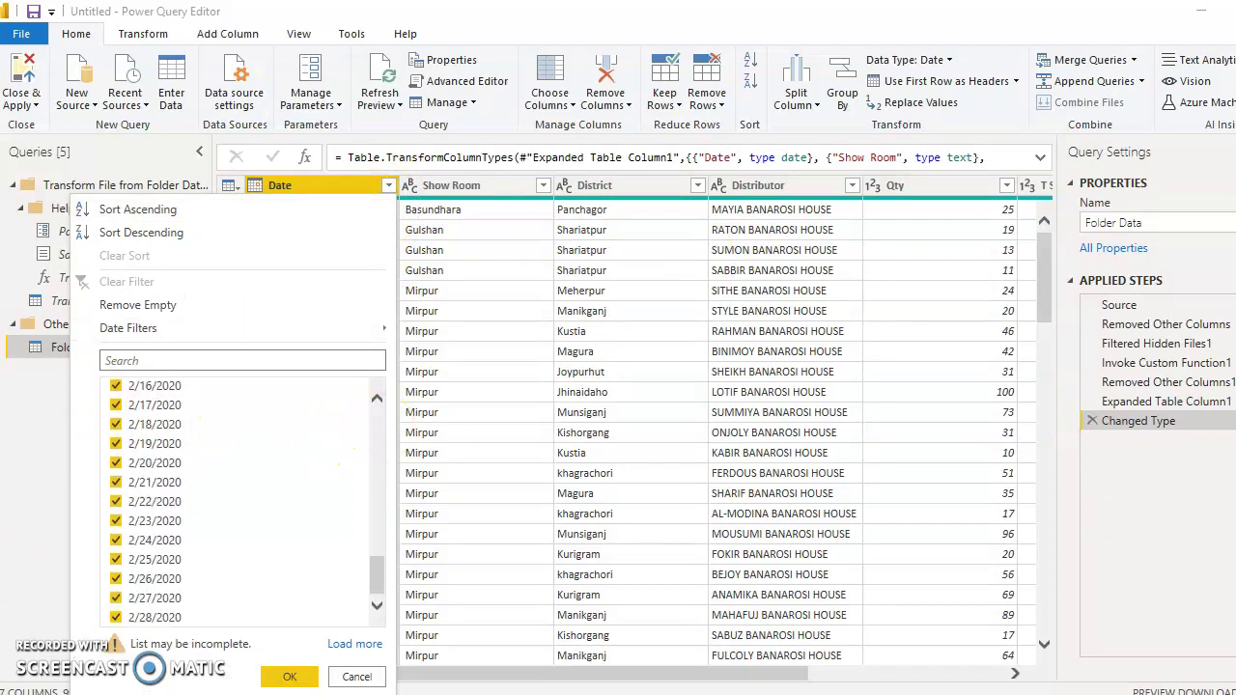
pyautogui.click(356, 675)
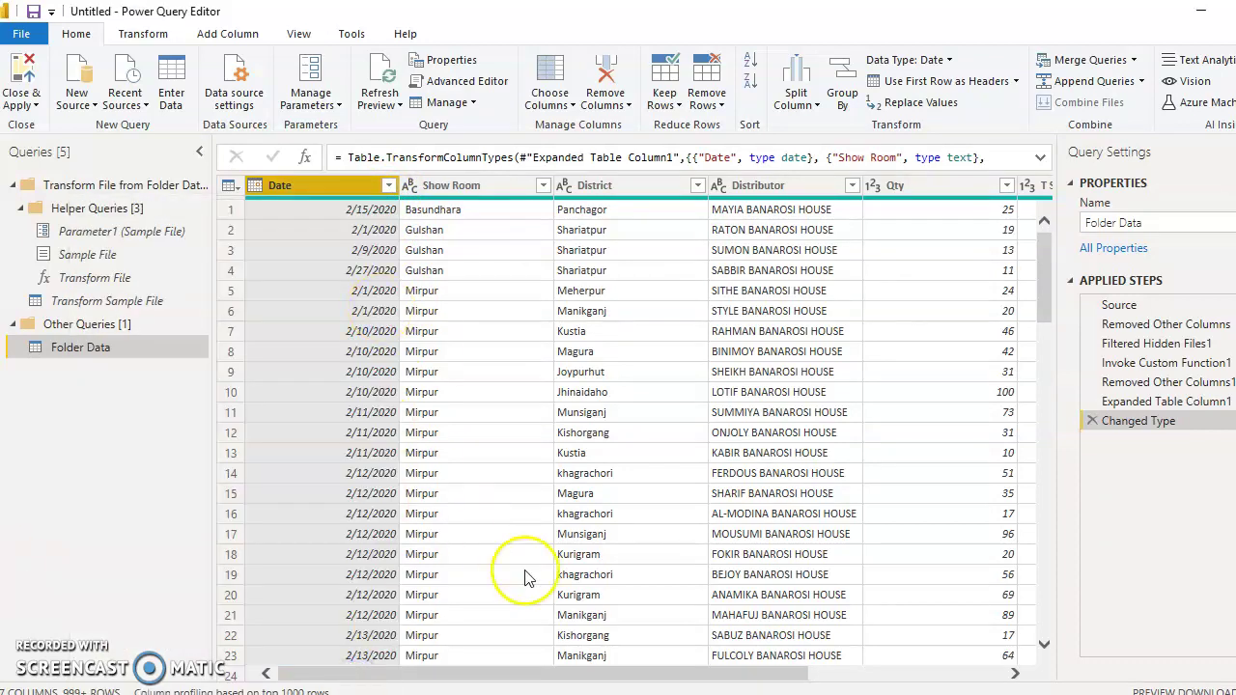
# Examine the combined table's columns across to T Collection and recheck the full list of values in the Date column
pyautogui.moveTo(429, 678); pyautogui.dragTo(441, 676)
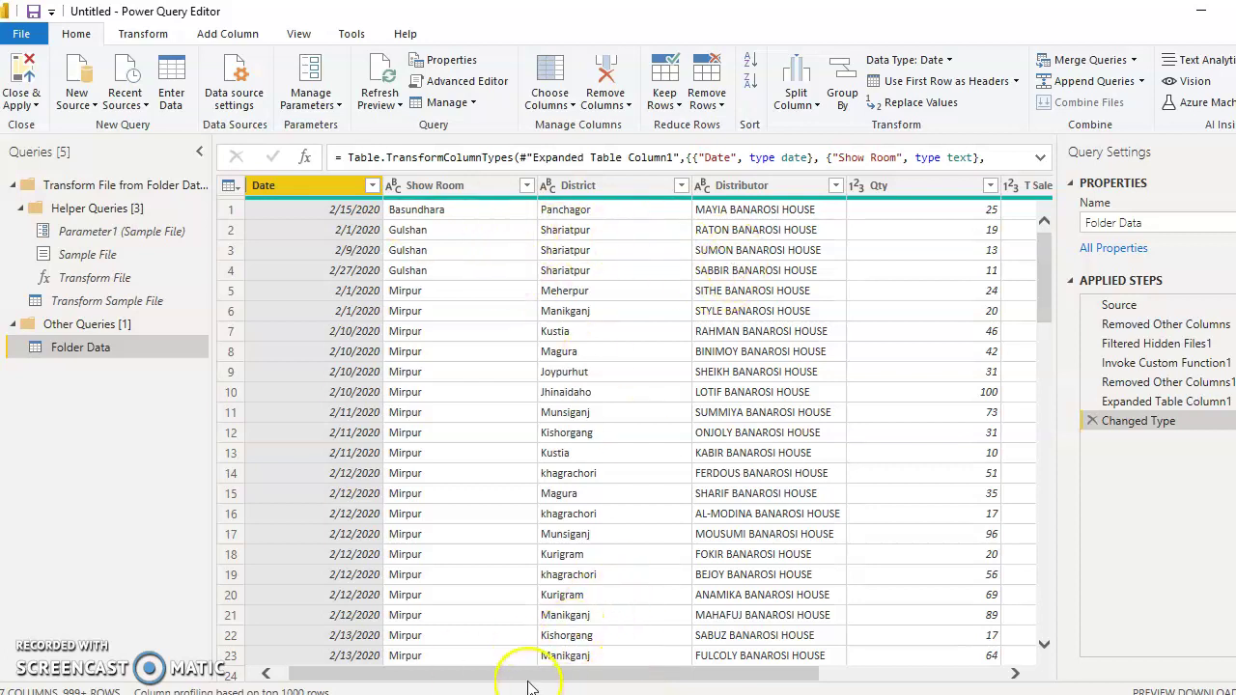
pyautogui.moveTo(529, 678); pyautogui.dragTo(826, 671)
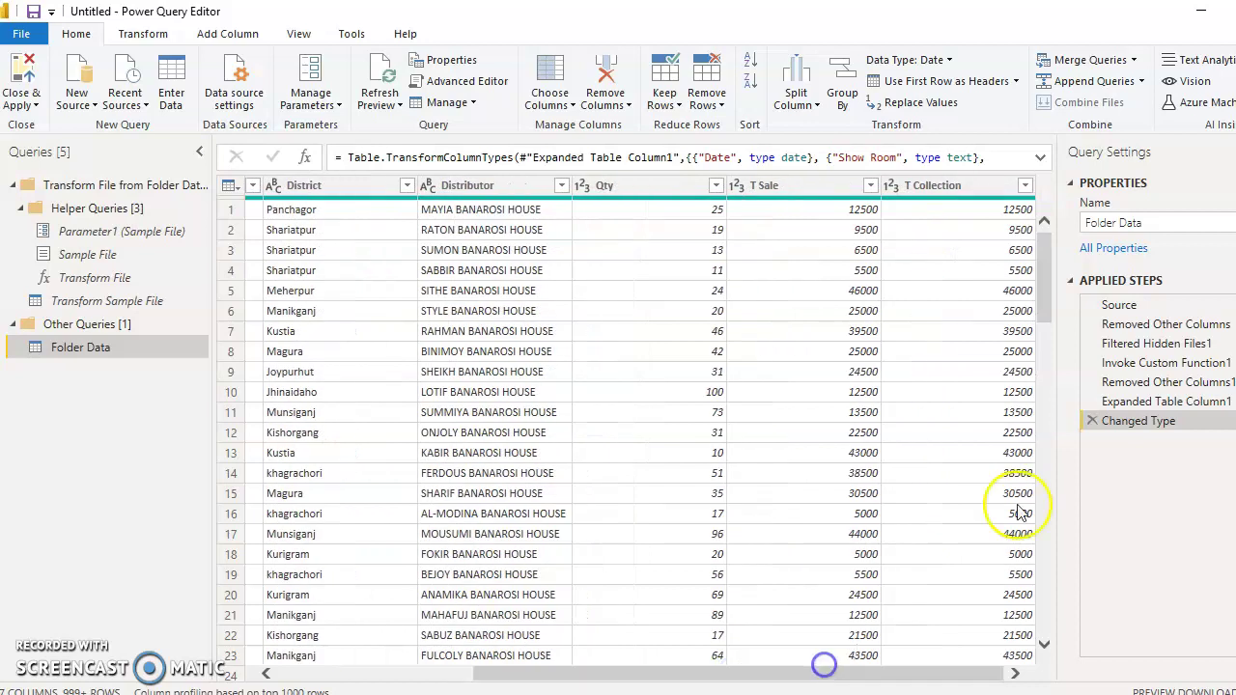
pyautogui.moveTo(674, 680); pyautogui.dragTo(399, 670)
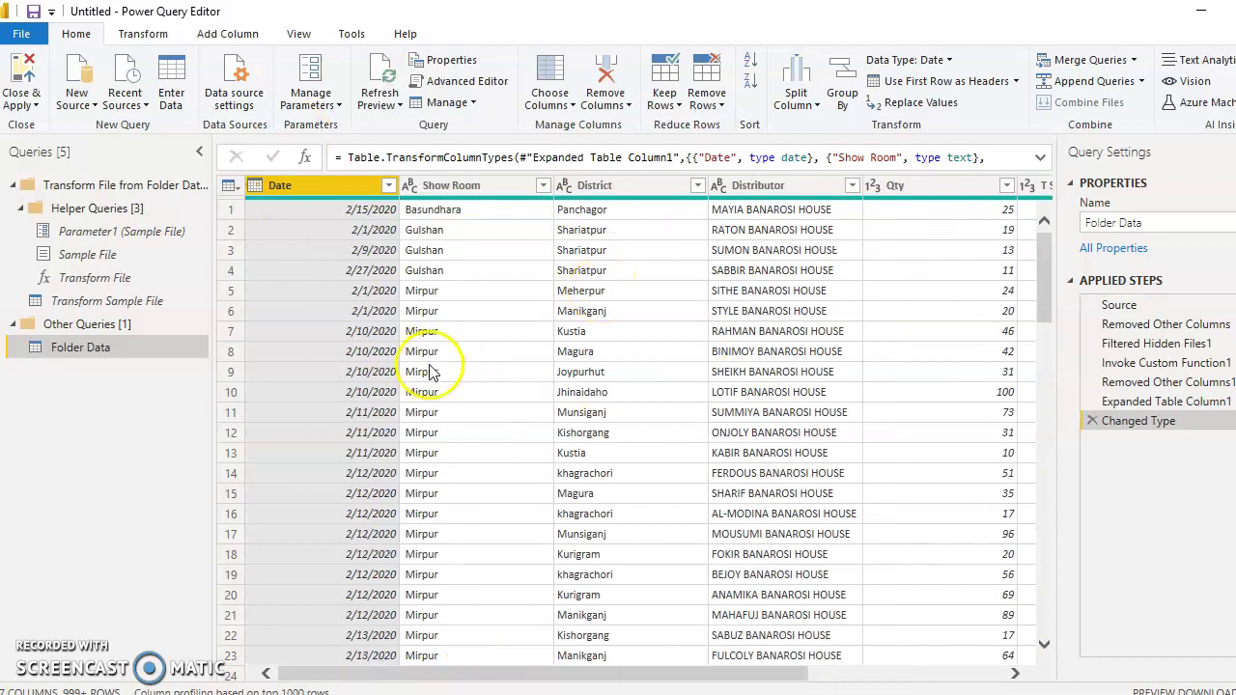
pyautogui.click(389, 186)
pyautogui.moveTo(376, 415); pyautogui.dragTo(391, 592)
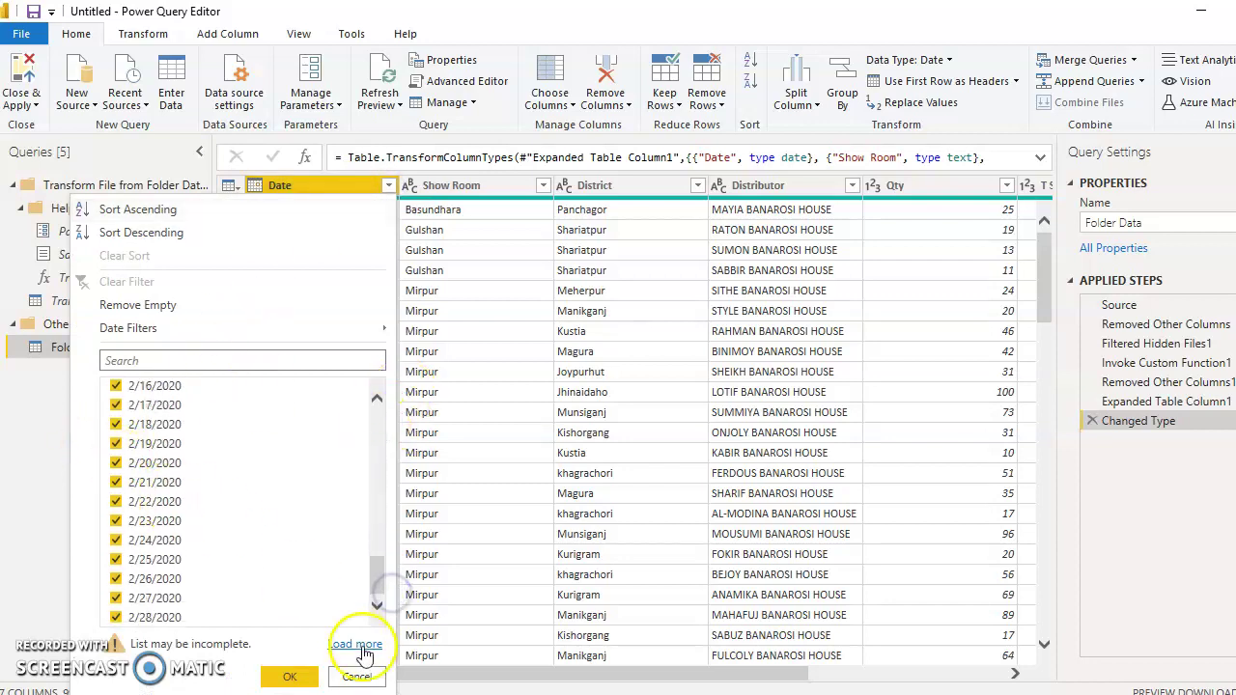
pyautogui.click(356, 676)
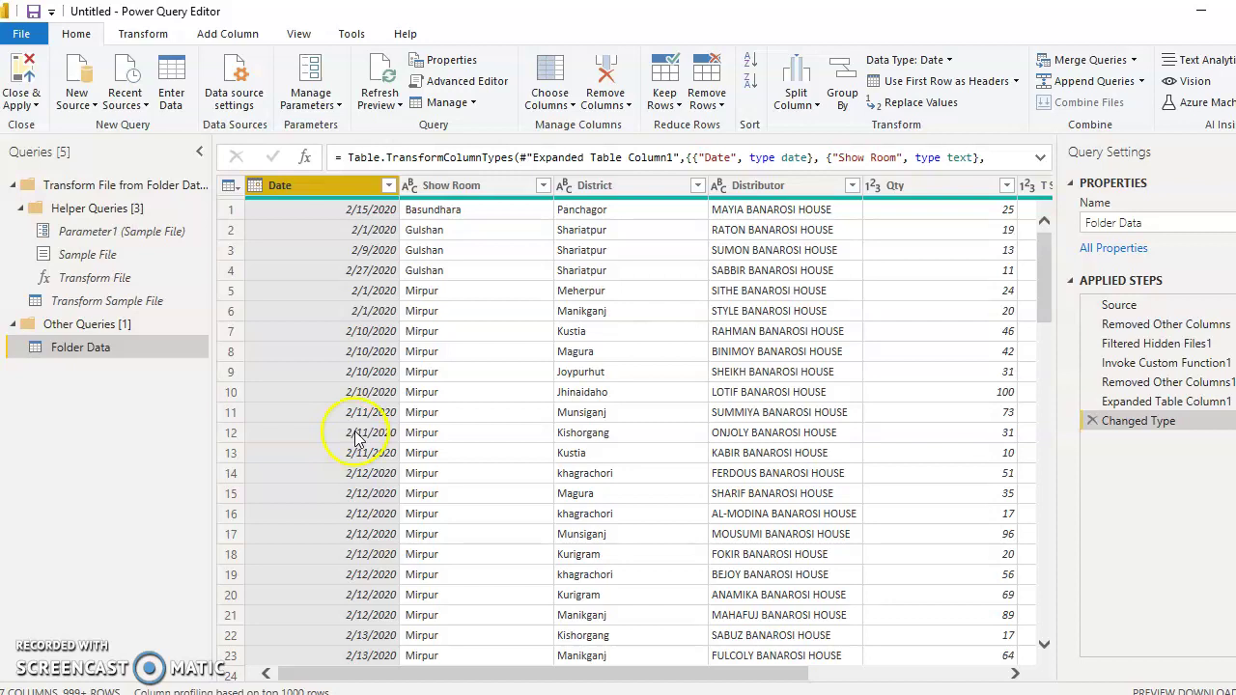
# Revisit the Folder Data folder and the Book1 workbook, return to Power Query Editor, and review all columns of the combined table
pyautogui.hotkey('alt', 'Tab')
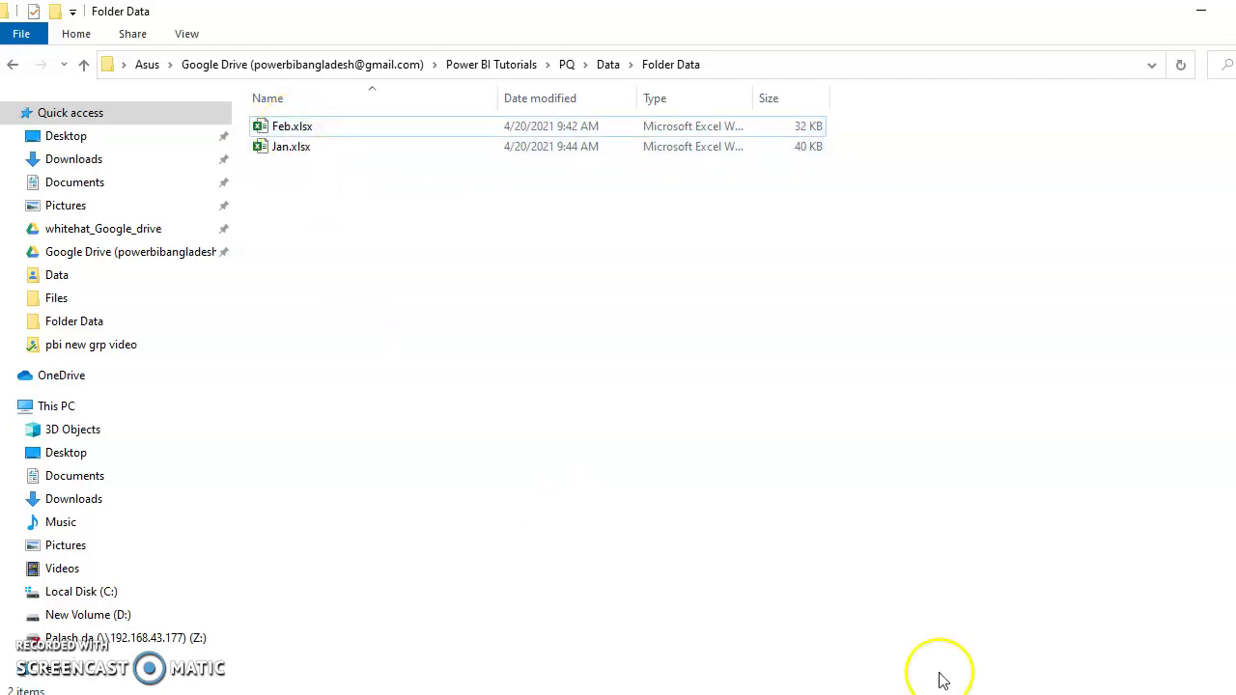
pyautogui.hotkey('alt', 'Tab')
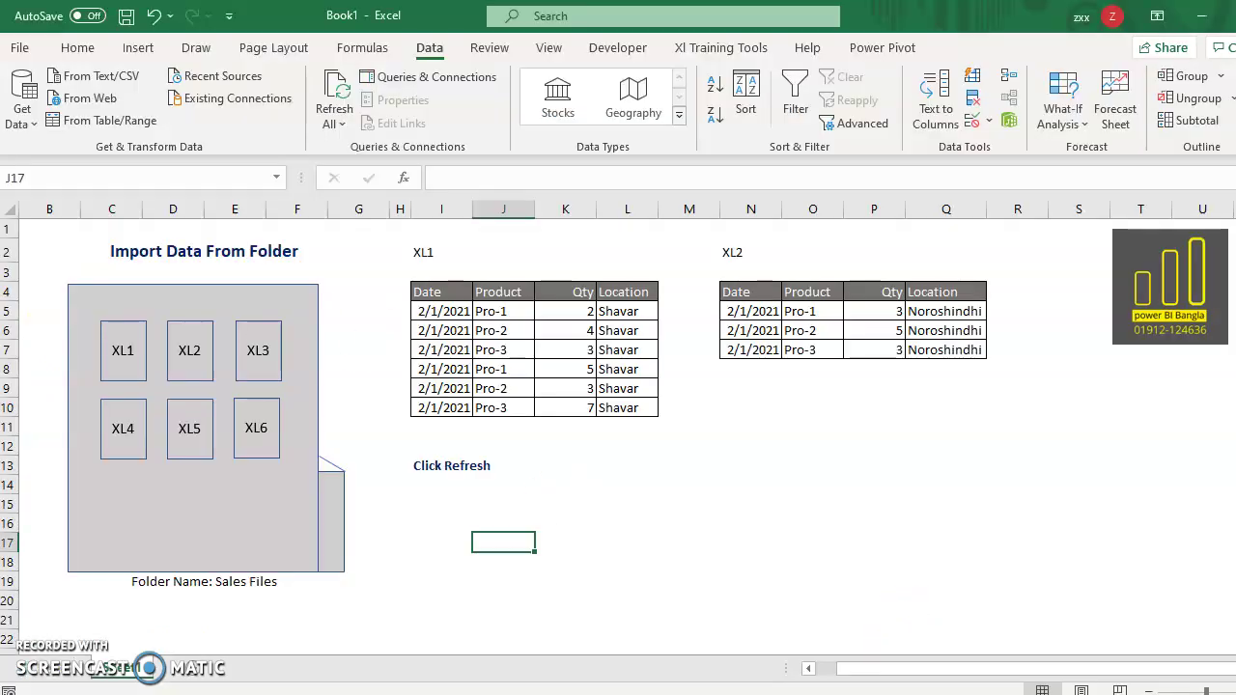
pyautogui.moveTo(822, 694)
pyautogui.click(897, 646)
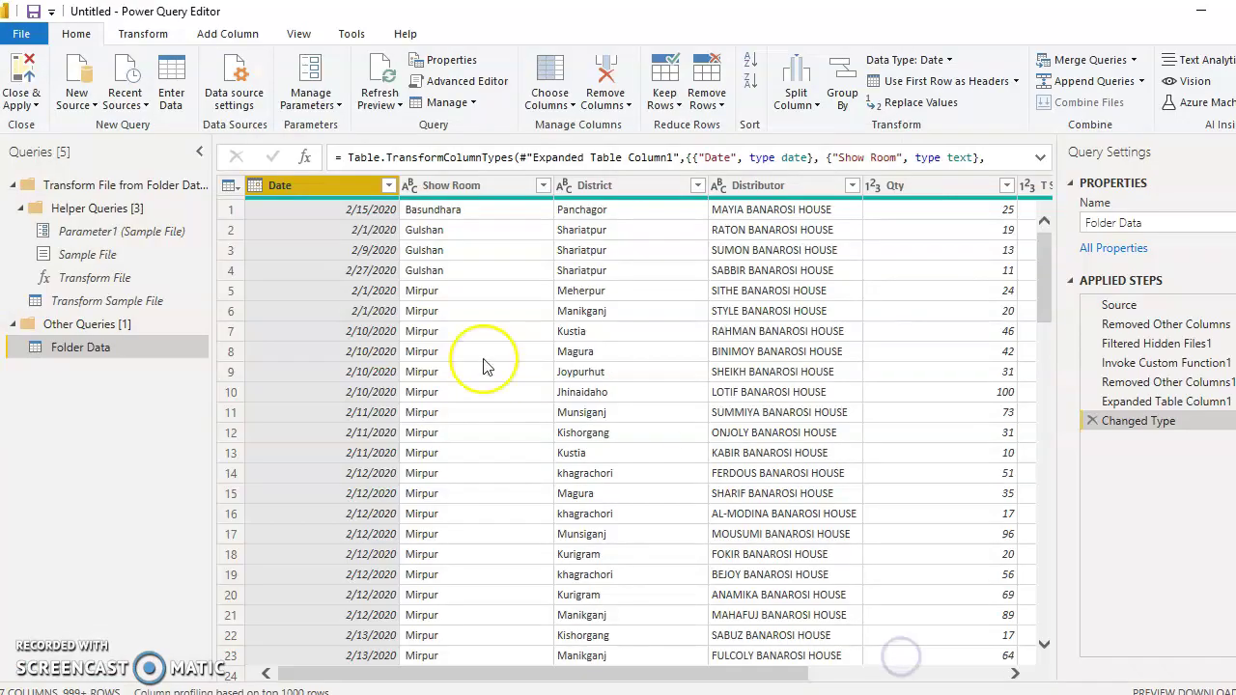
pyautogui.moveTo(482, 681); pyautogui.dragTo(753, 681)
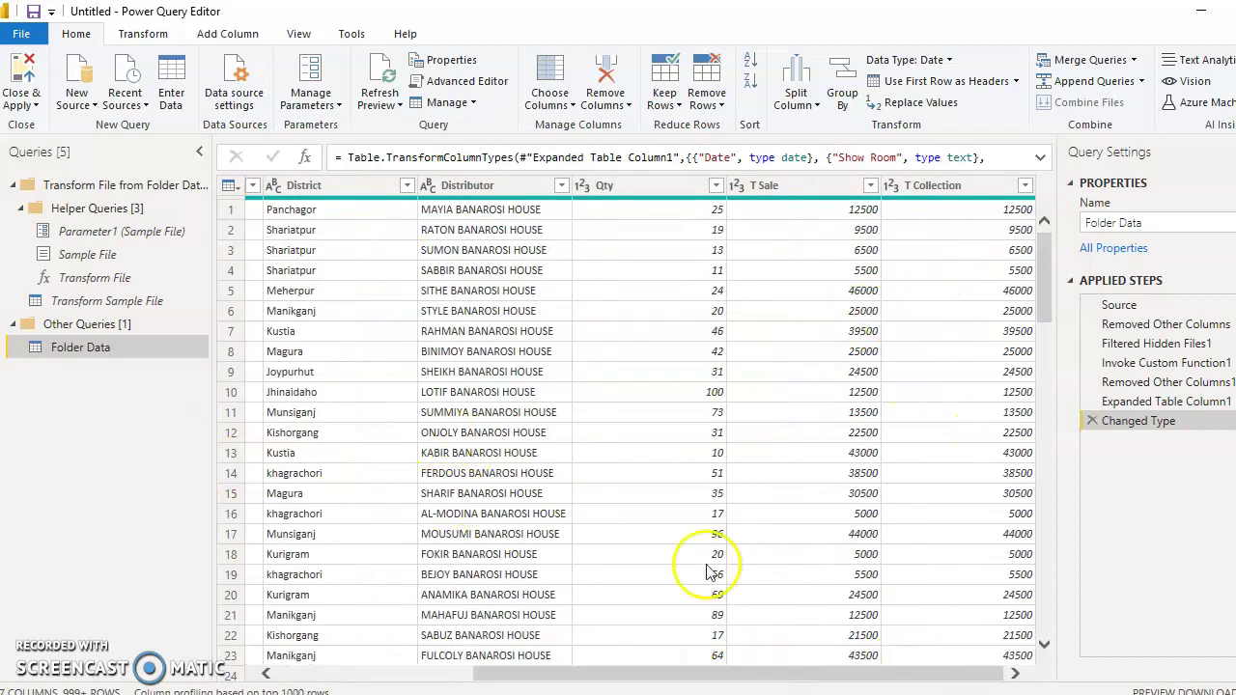
pyautogui.moveTo(781, 681); pyautogui.dragTo(449, 666)
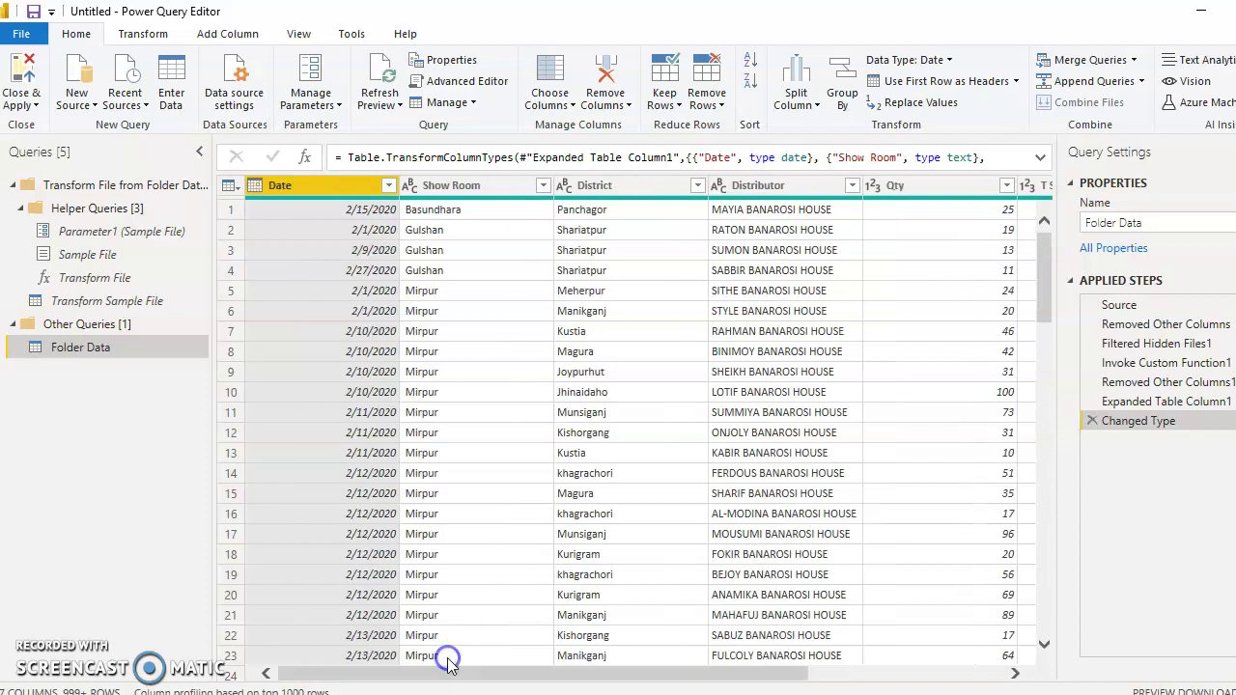
# Delete the Changed Type, Expanded Table Column1 and Removed Other Columns1 applied steps from the Folder Data query
pyautogui.click(1089, 421)
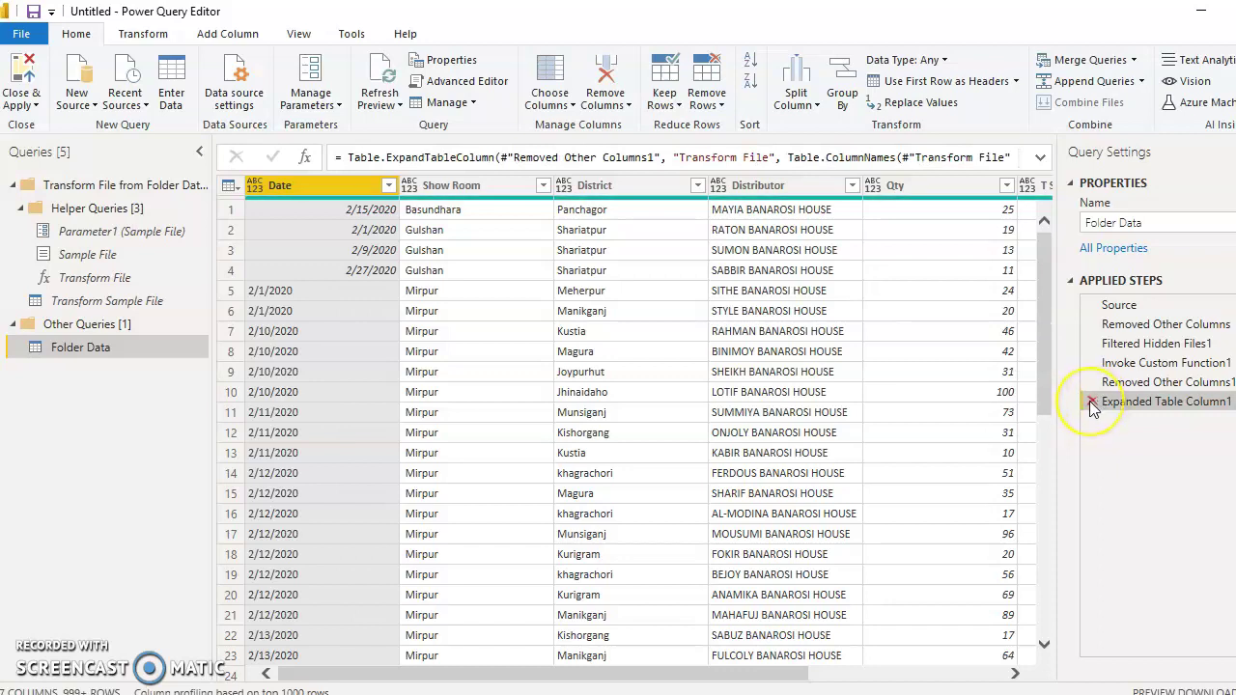
pyautogui.click(1090, 402)
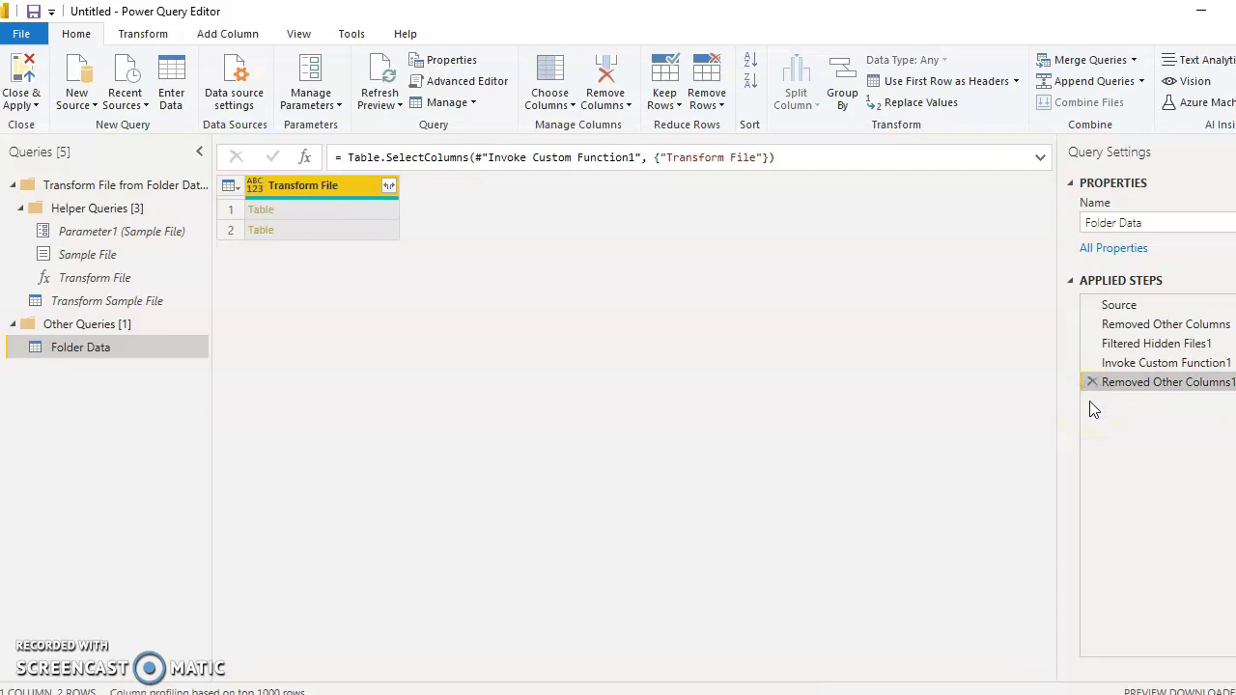
pyautogui.click(389, 186)
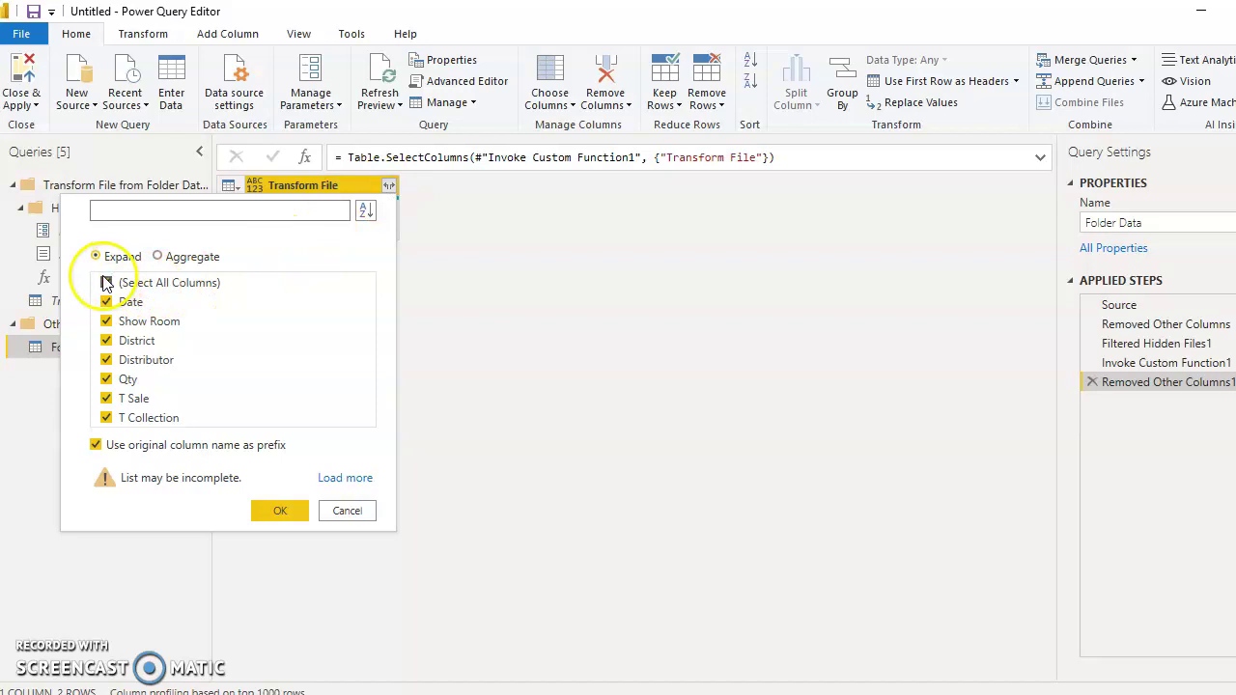
pyautogui.click(348, 511)
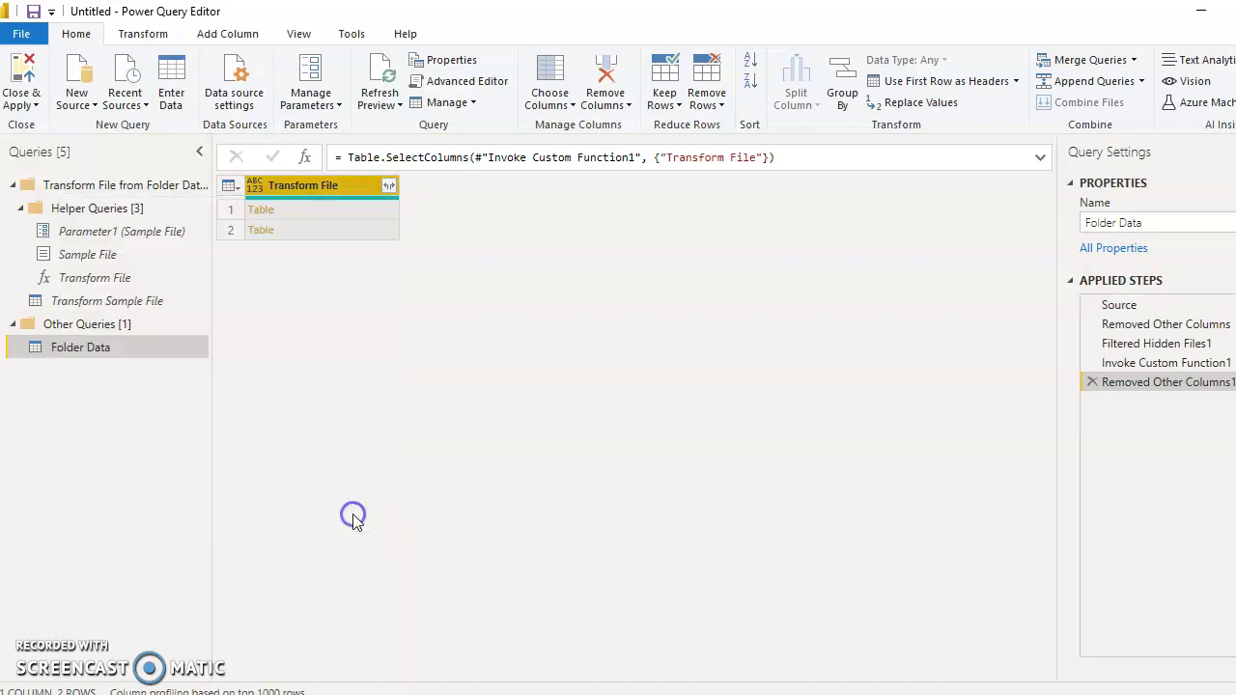
pyautogui.click(1092, 382)
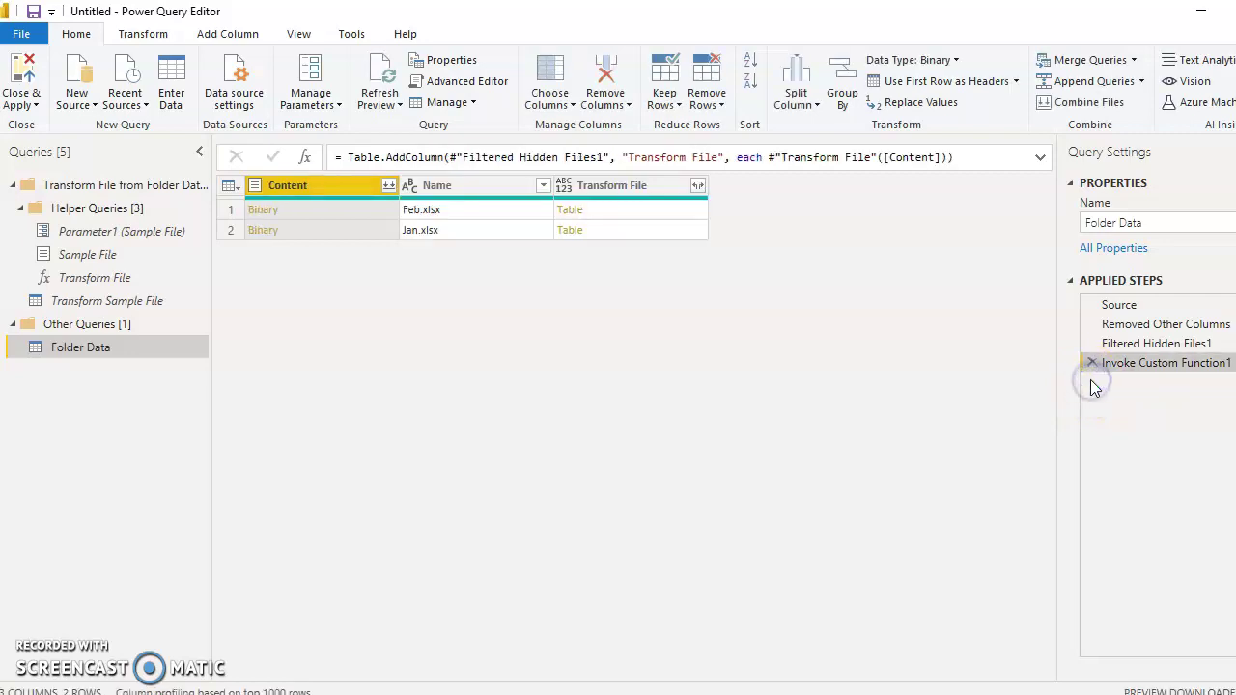
pyautogui.click(1149, 394)
pyautogui.click(1168, 376)
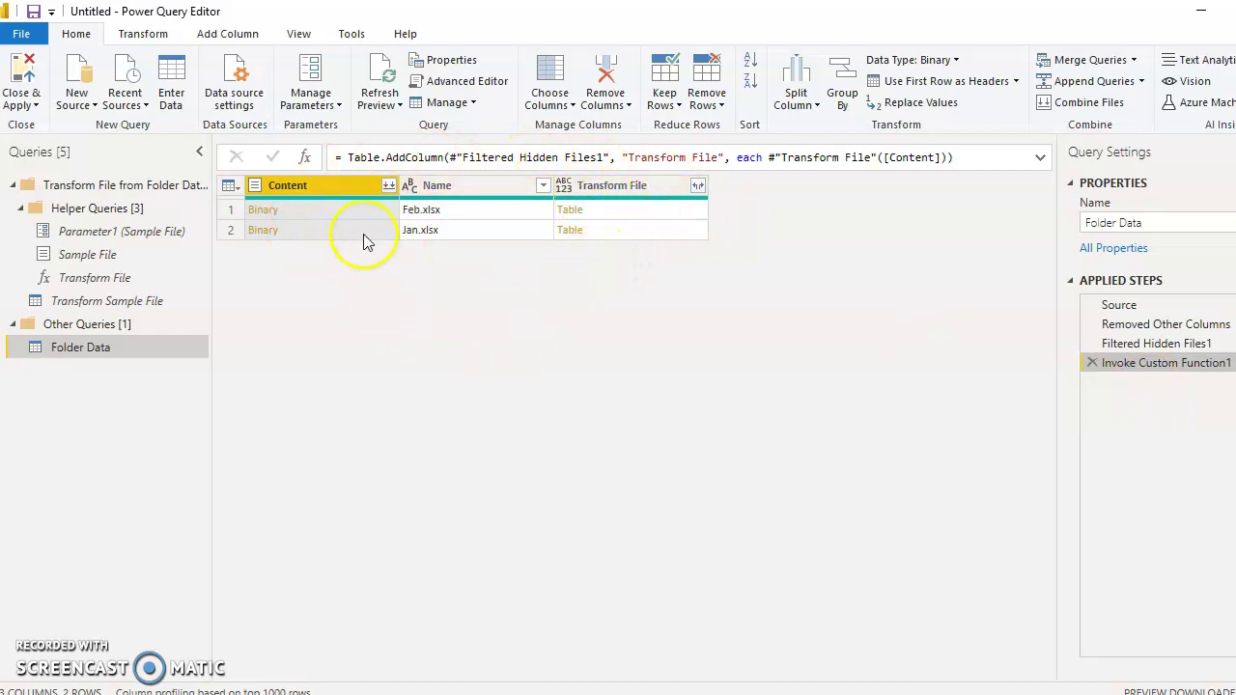
# Remove the Content column and expand all columns of Transform File without using the original column name as prefix
pyautogui.rightClick(331, 185)
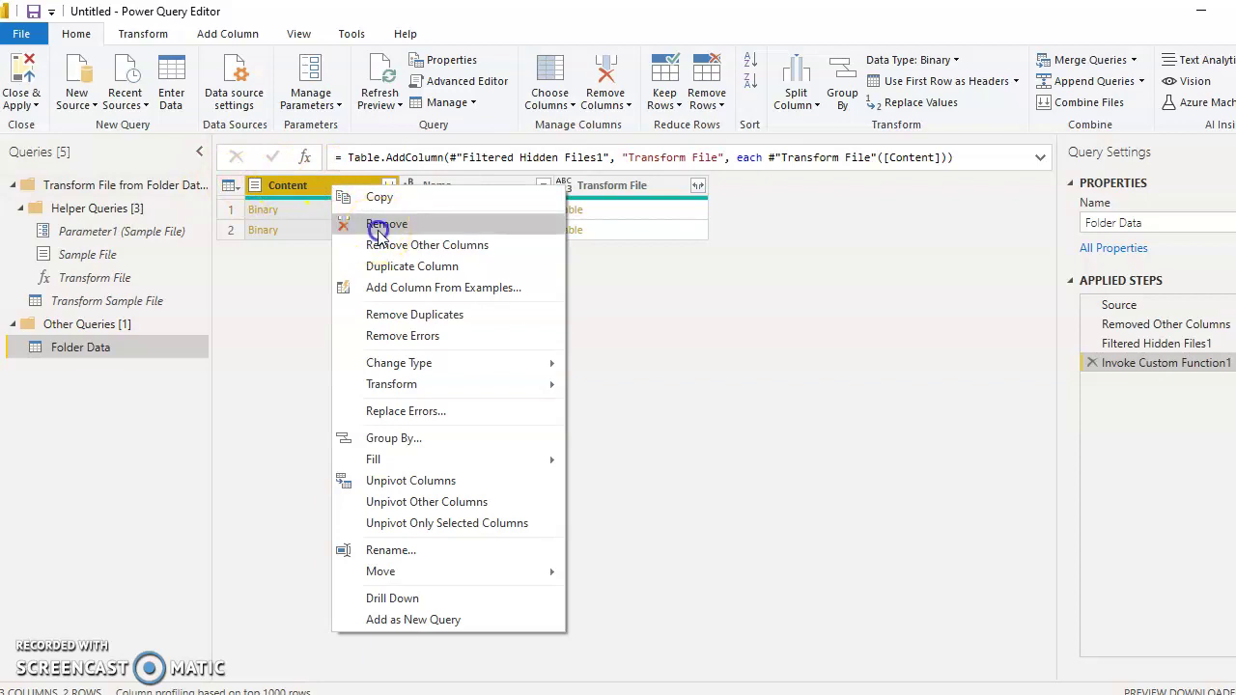
pyautogui.click(378, 229)
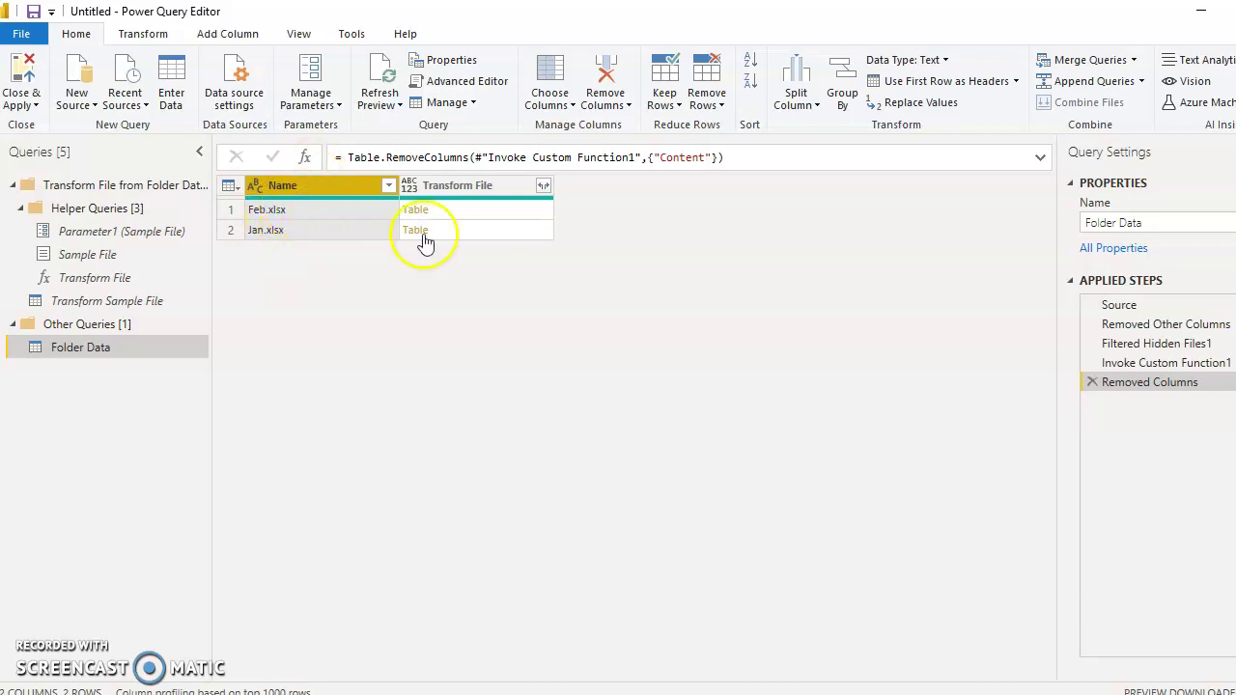
pyautogui.click(543, 186)
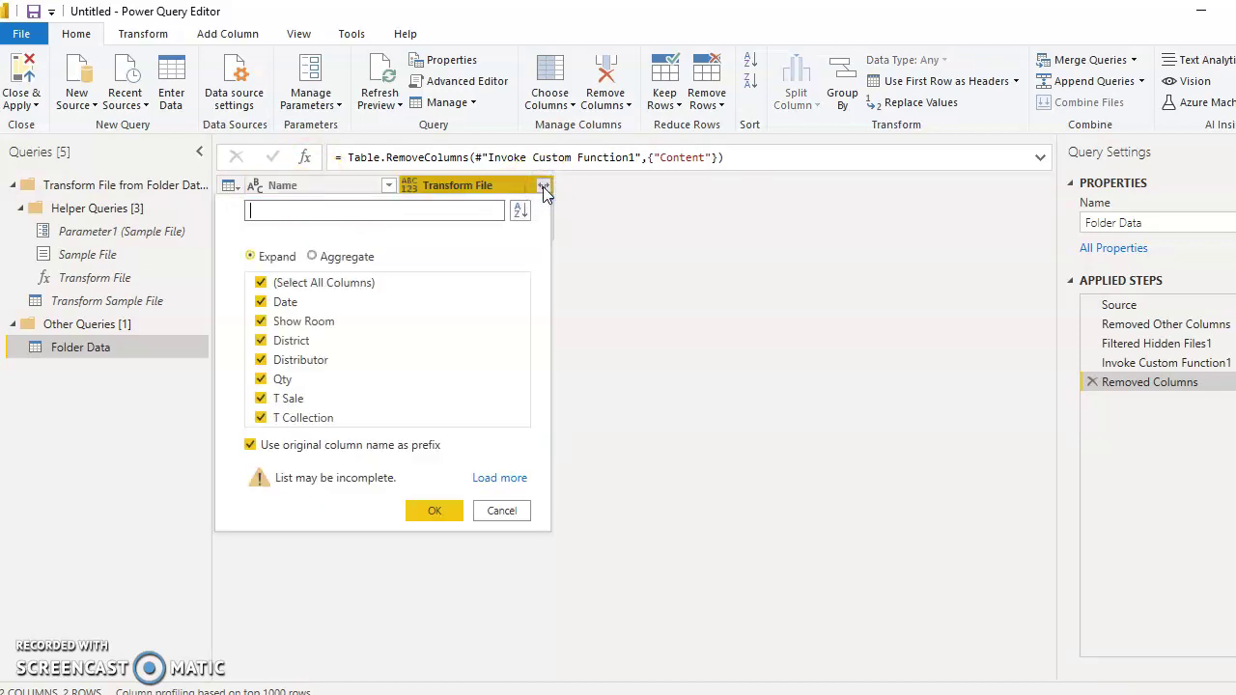
pyautogui.click(251, 447)
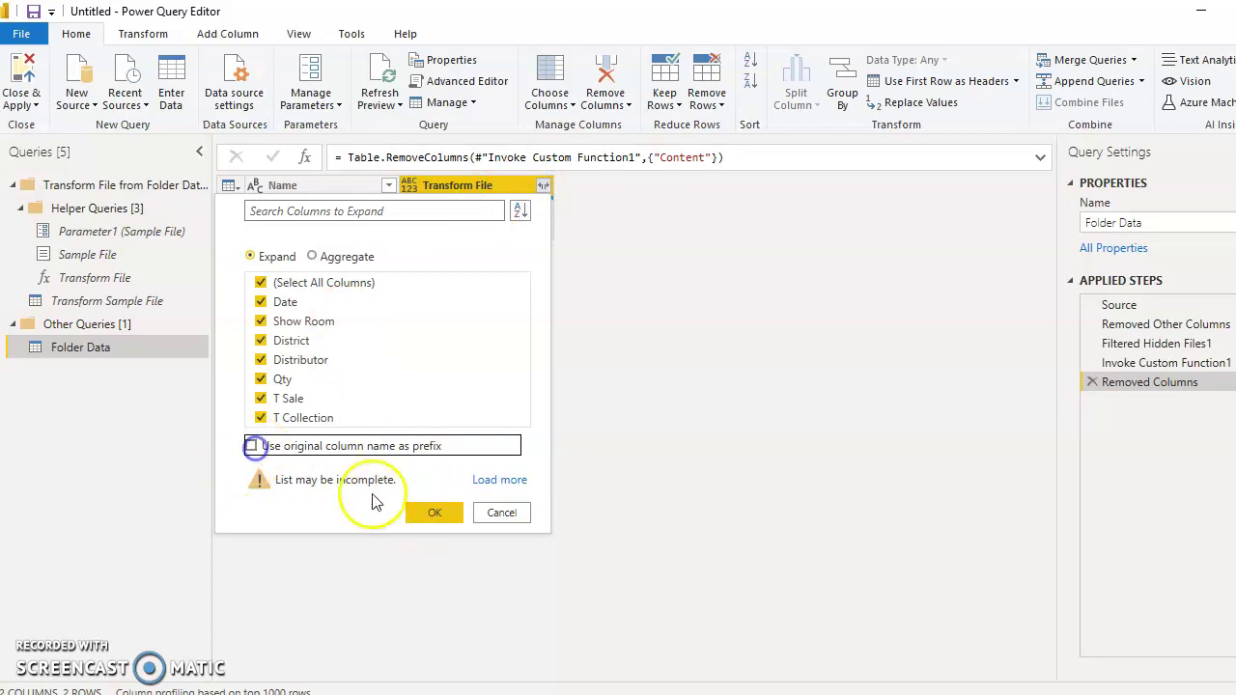
pyautogui.click(426, 510)
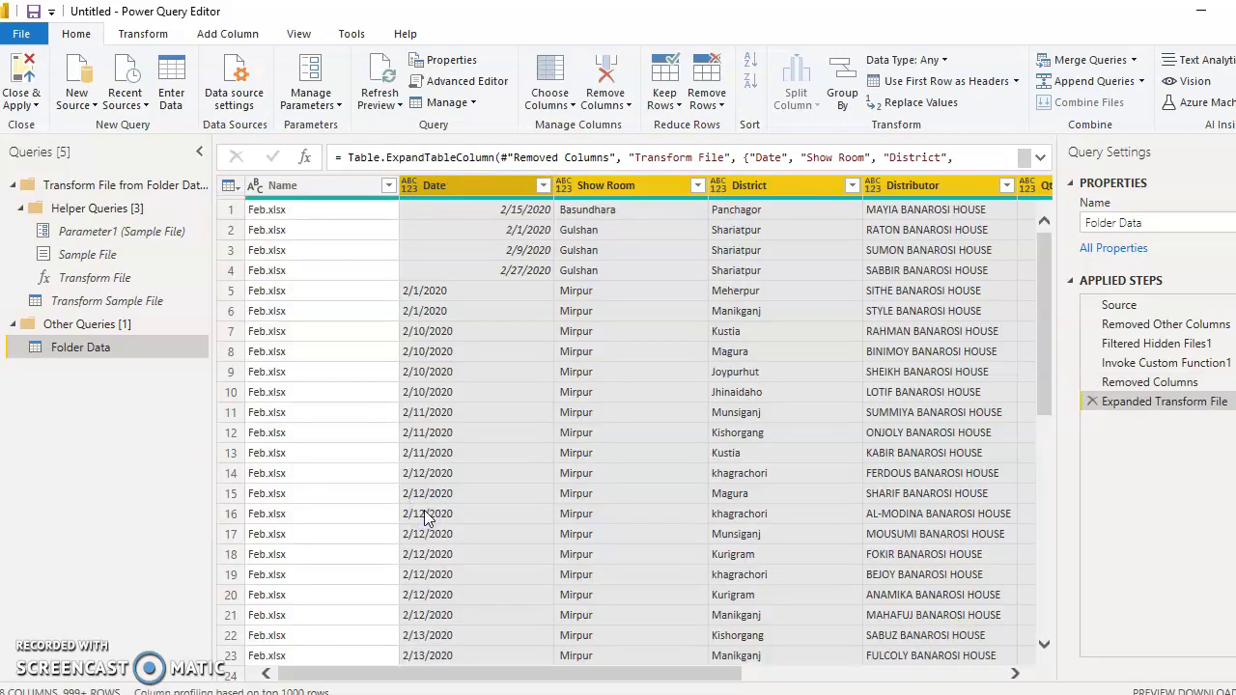
# Set the Date column's data type to Date and review the expanded table's columns across to T Collection
pyautogui.click(411, 187)
pyautogui.click(463, 318)
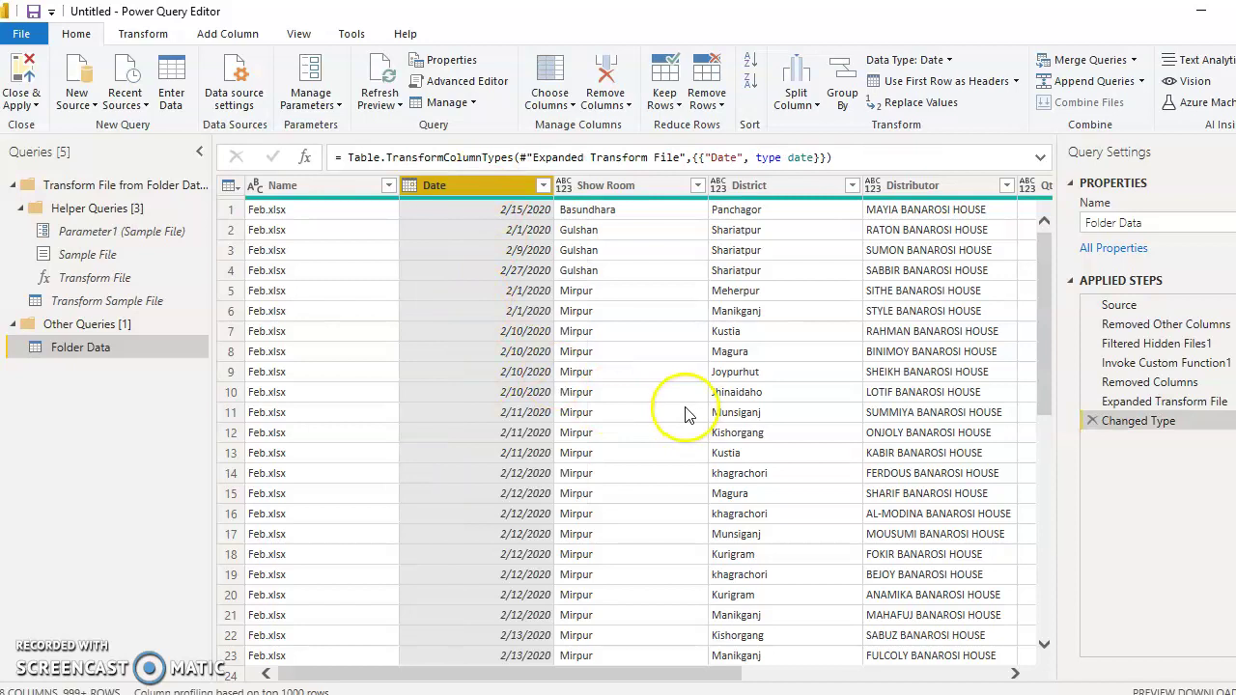
pyautogui.moveTo(526, 686); pyautogui.dragTo(377, 651)
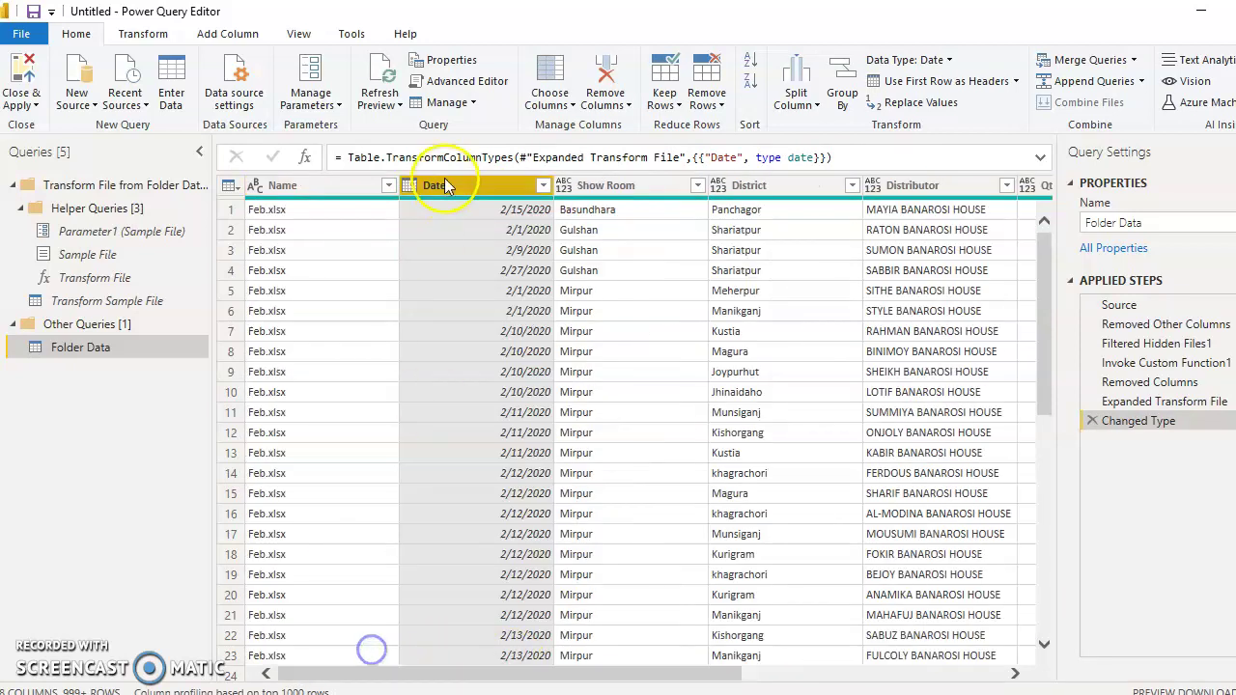
pyautogui.moveTo(567, 681); pyautogui.dragTo(849, 666)
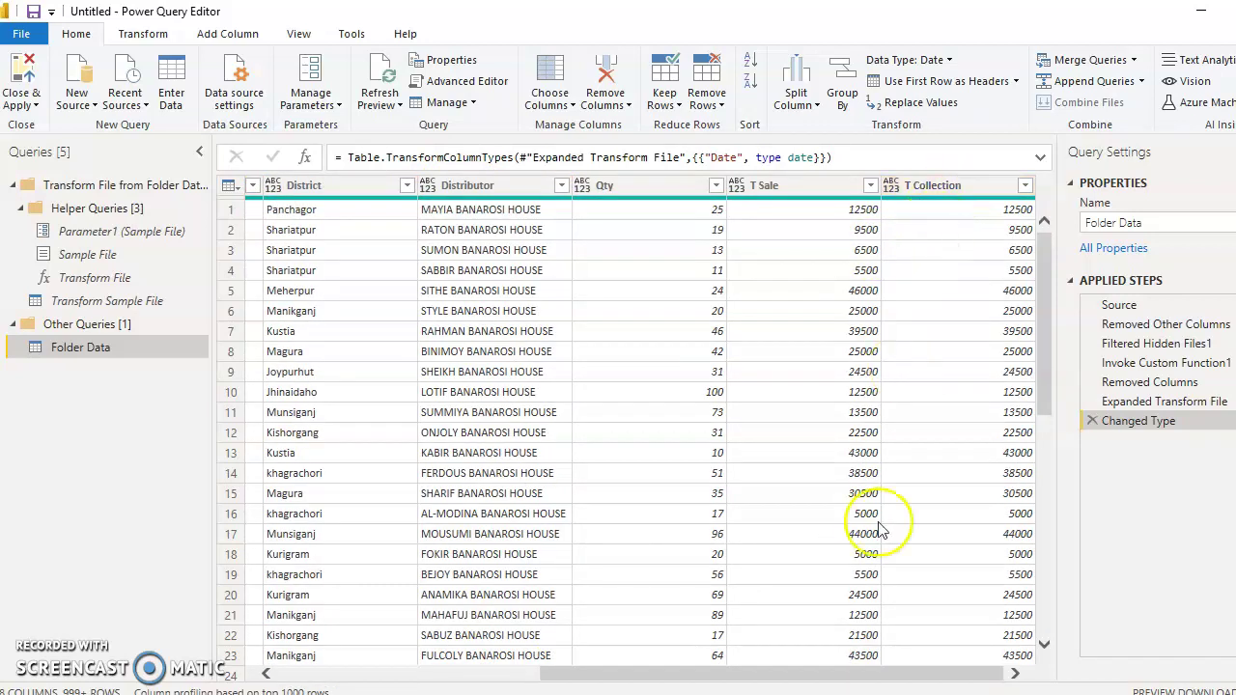
pyautogui.moveTo(905, 676); pyautogui.dragTo(386, 656)
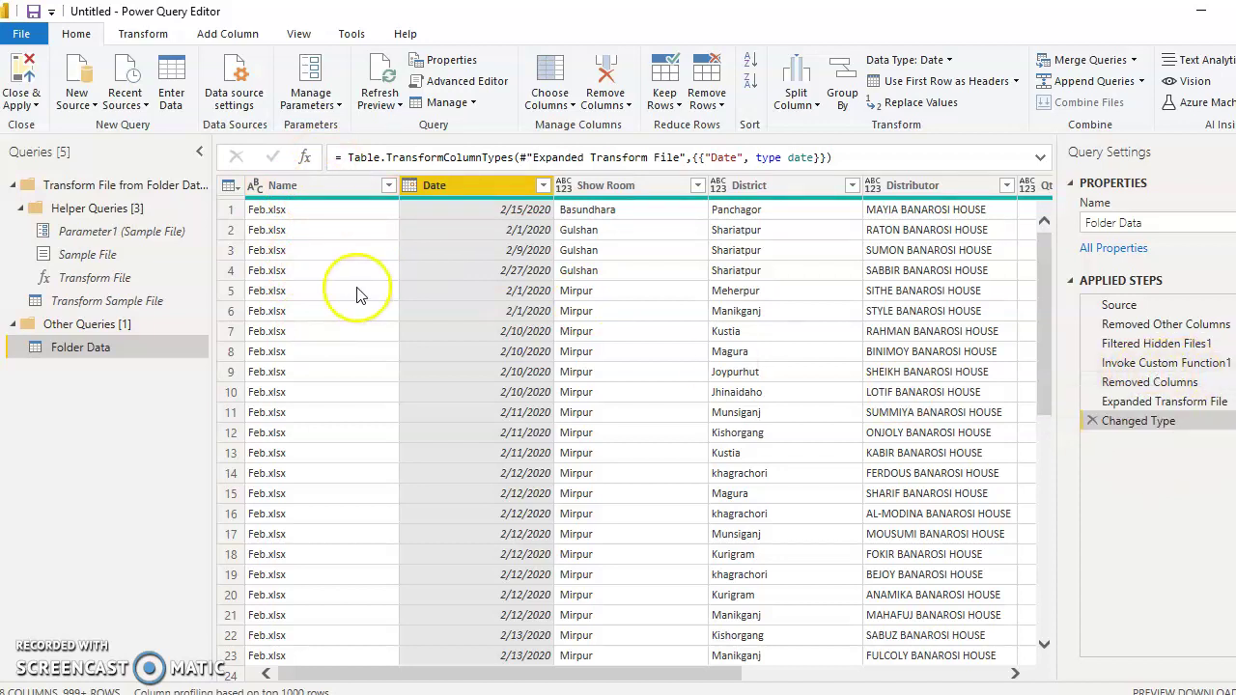
# Filter the Name column to show only the Feb.xlsx rows
pyautogui.click(388, 185)
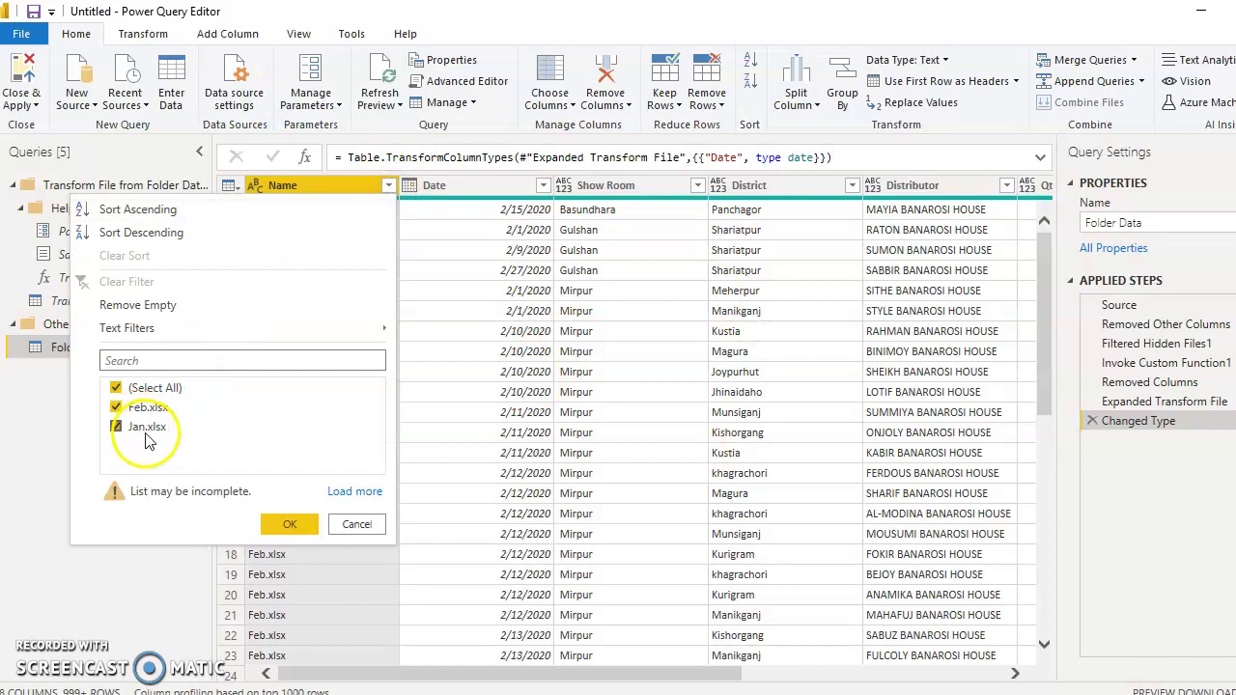
pyautogui.click(118, 389)
pyautogui.click(116, 409)
pyautogui.click(289, 524)
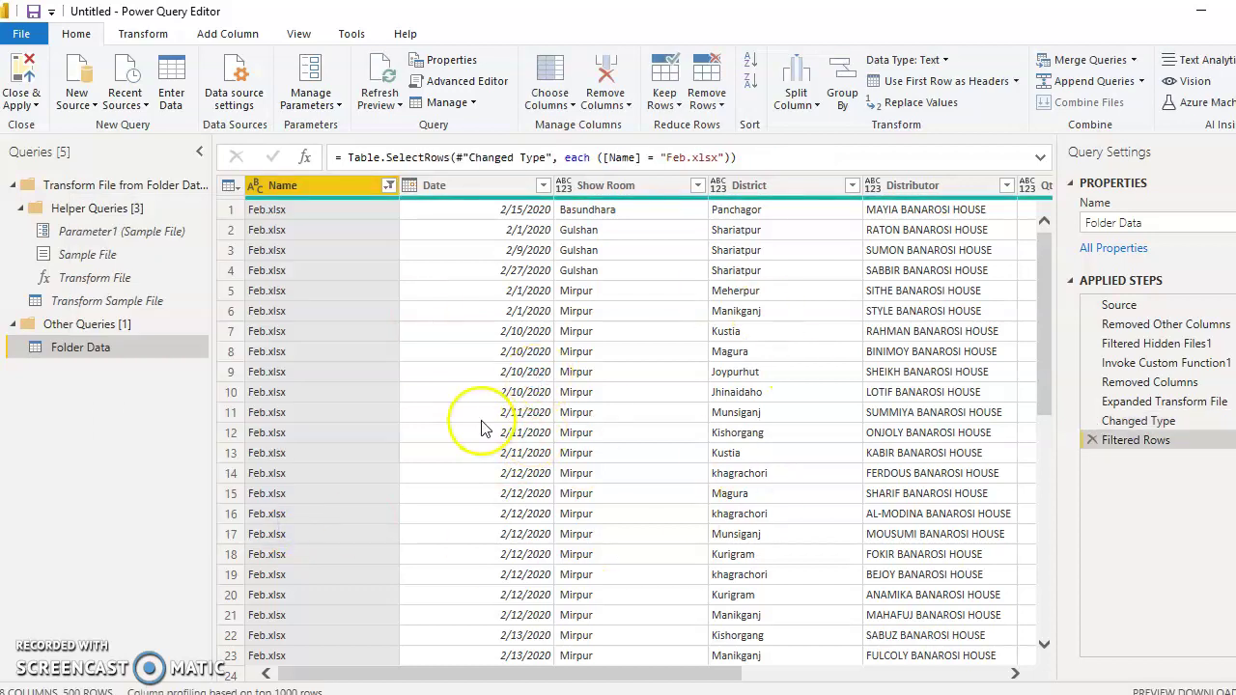
# Switch the Name column filter to only Jan.xlsx, check those rows, and clear the filter
pyautogui.click(389, 186)
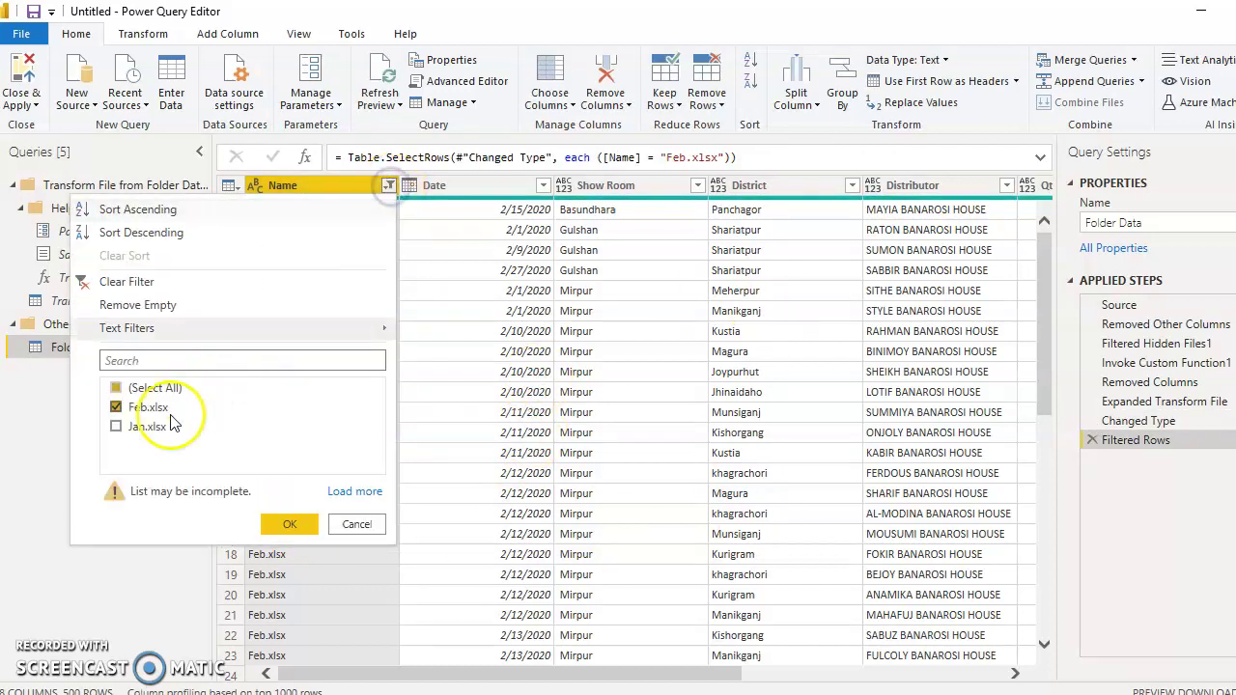
pyautogui.click(116, 427)
pyautogui.click(116, 407)
pyautogui.click(290, 524)
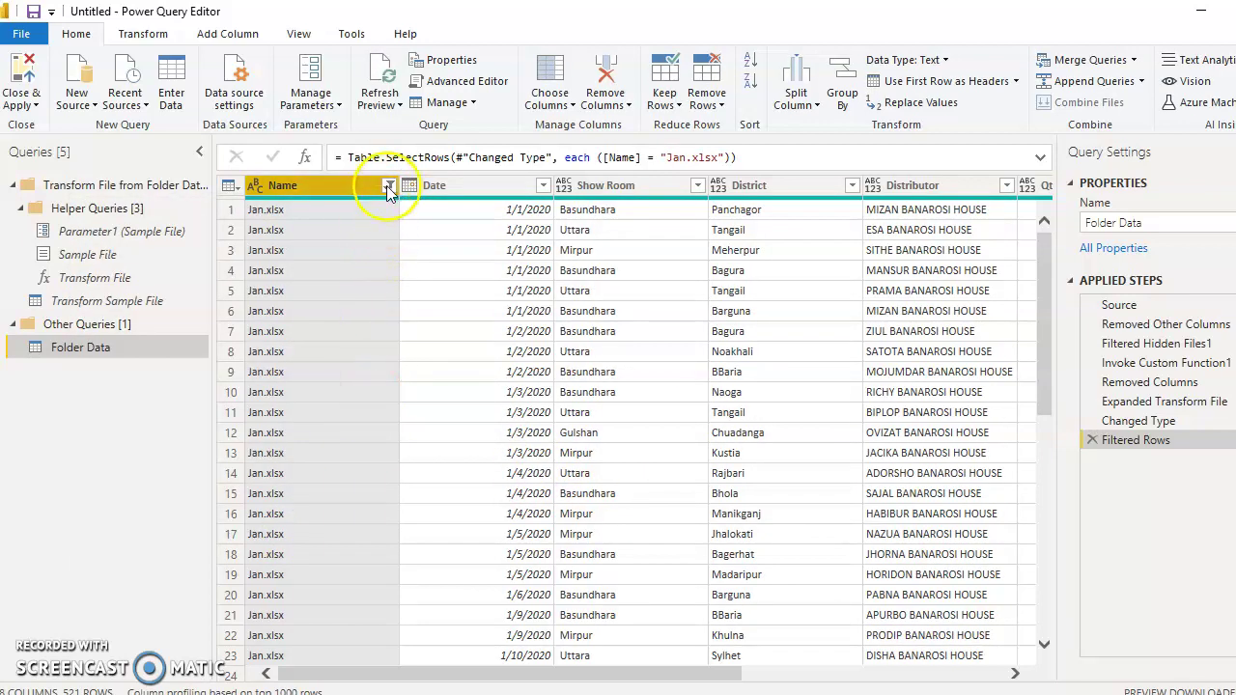
pyautogui.click(389, 186)
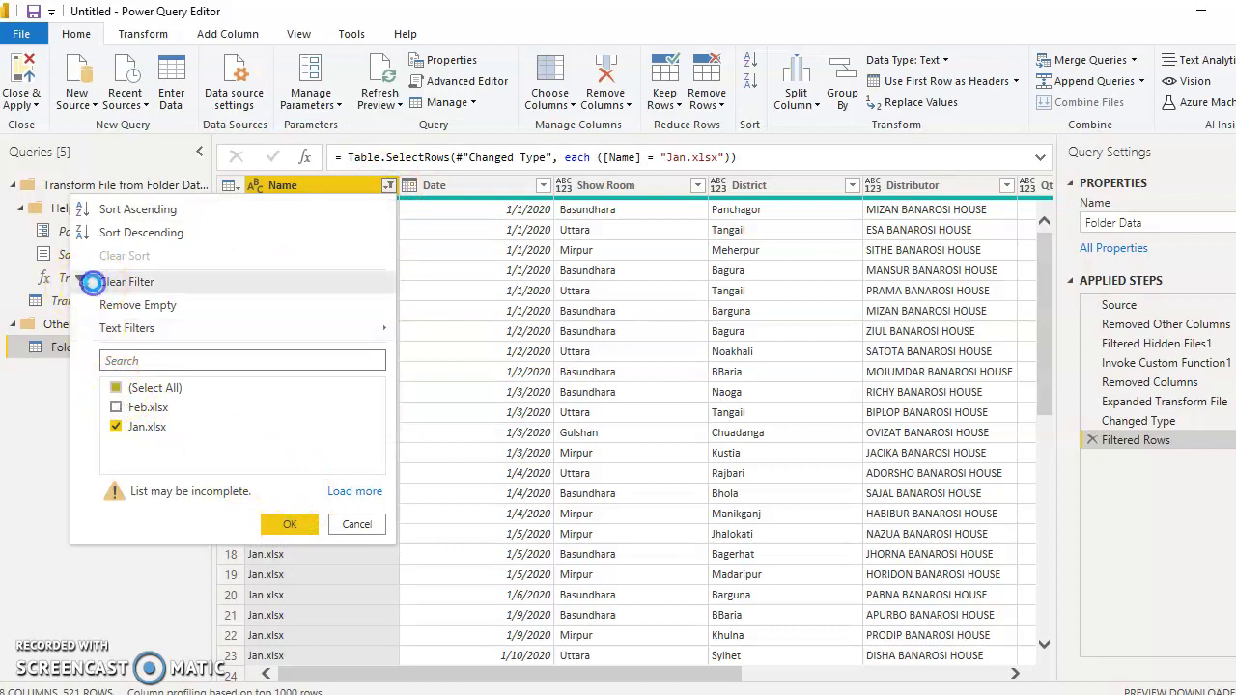
pyautogui.click(92, 281)
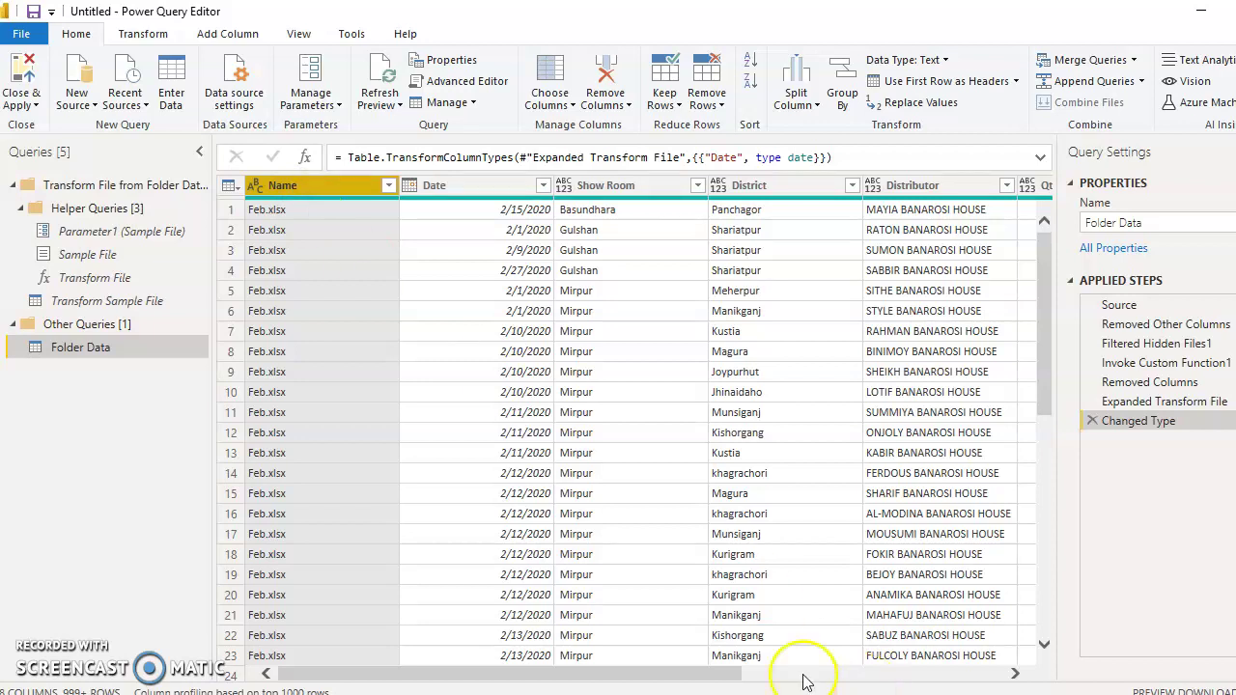
# Switch to YouTube in the browser, browse the Power query tutorial playlist up to its split column videos, and return to Power Query Editor
pyautogui.hotkey('alt', 'Tab')
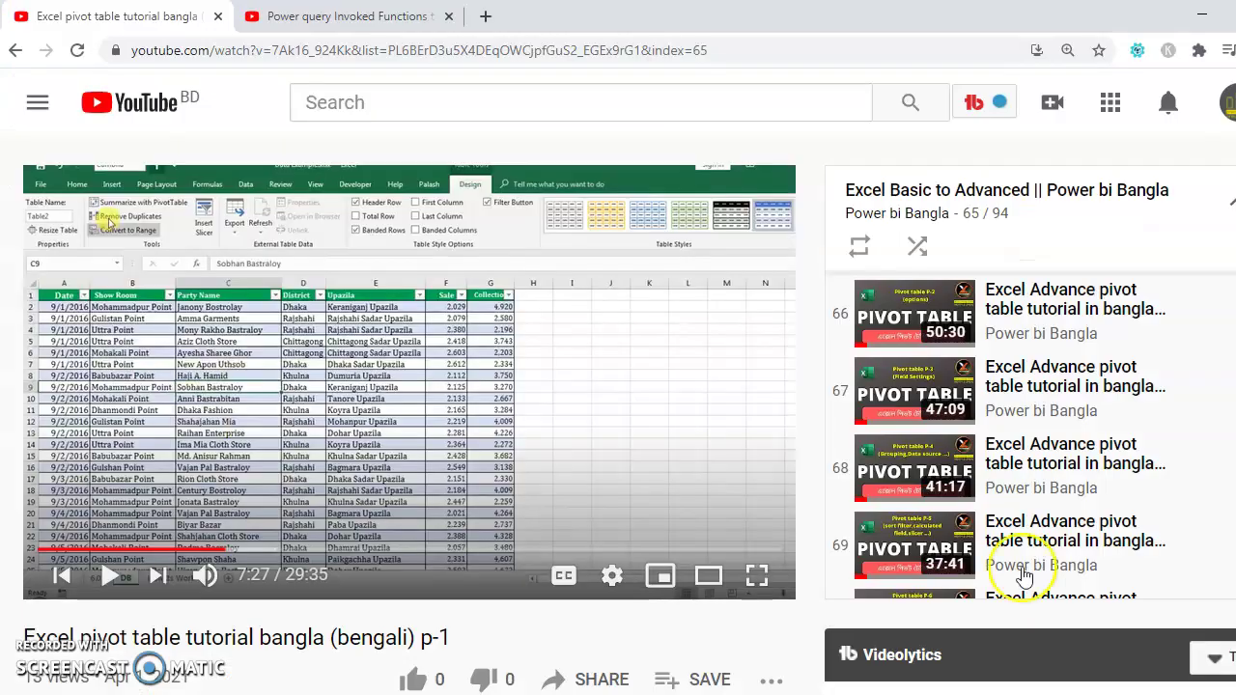
pyautogui.click(338, 15)
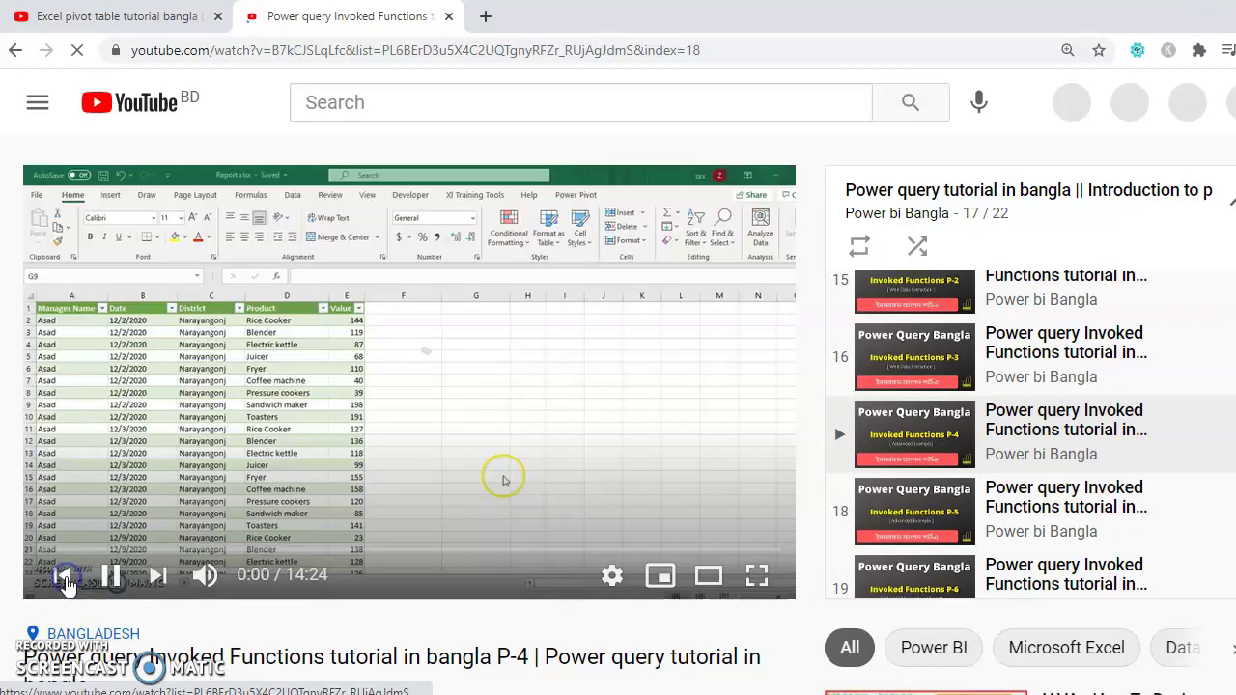
pyautogui.click(930, 367)
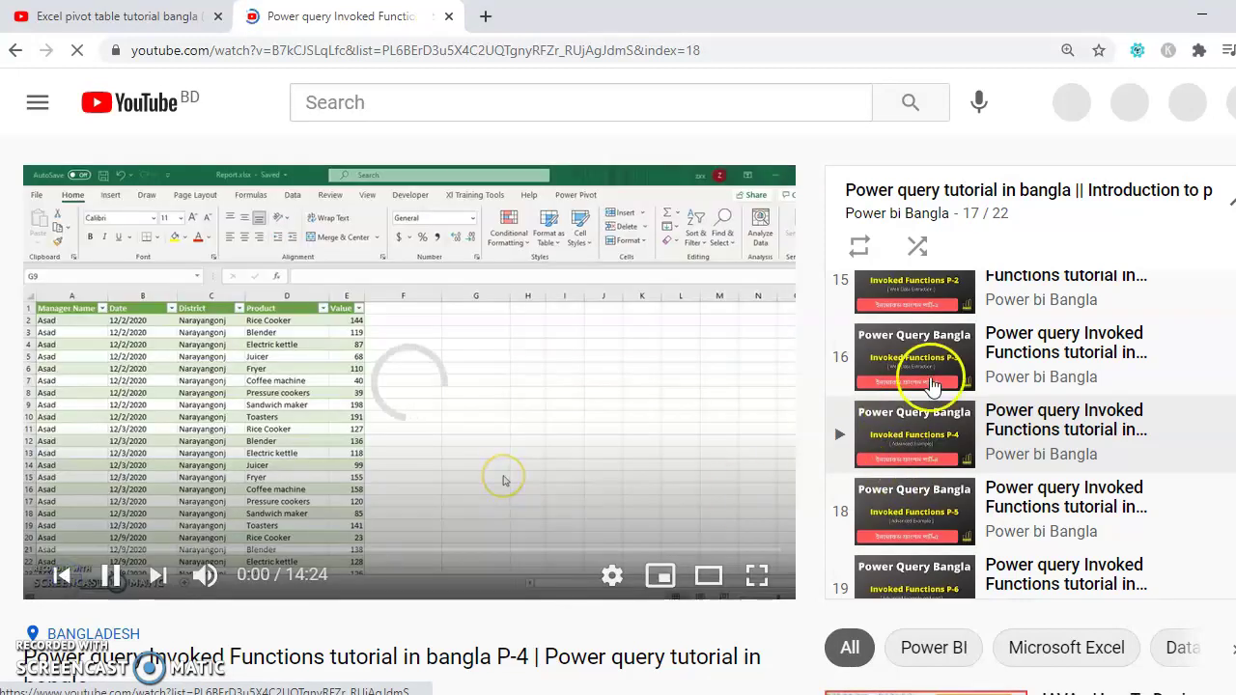
pyautogui.scroll(6, 1069, 521)
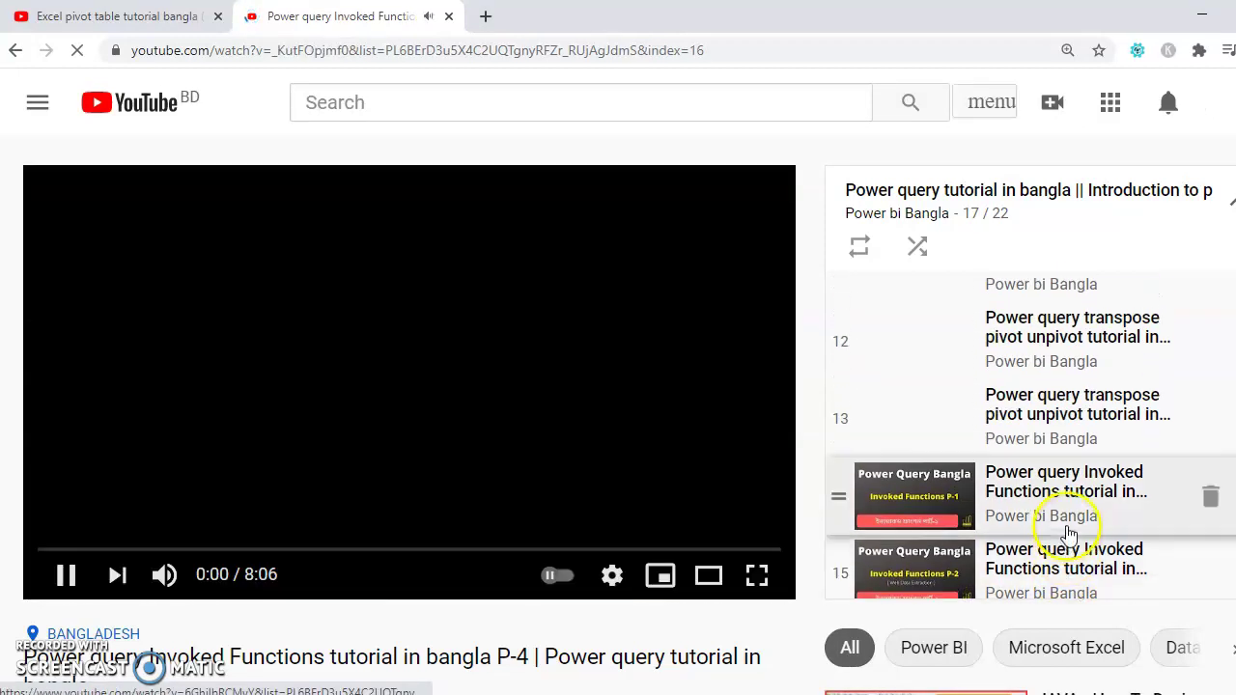
pyautogui.scroll(5, 1069, 506)
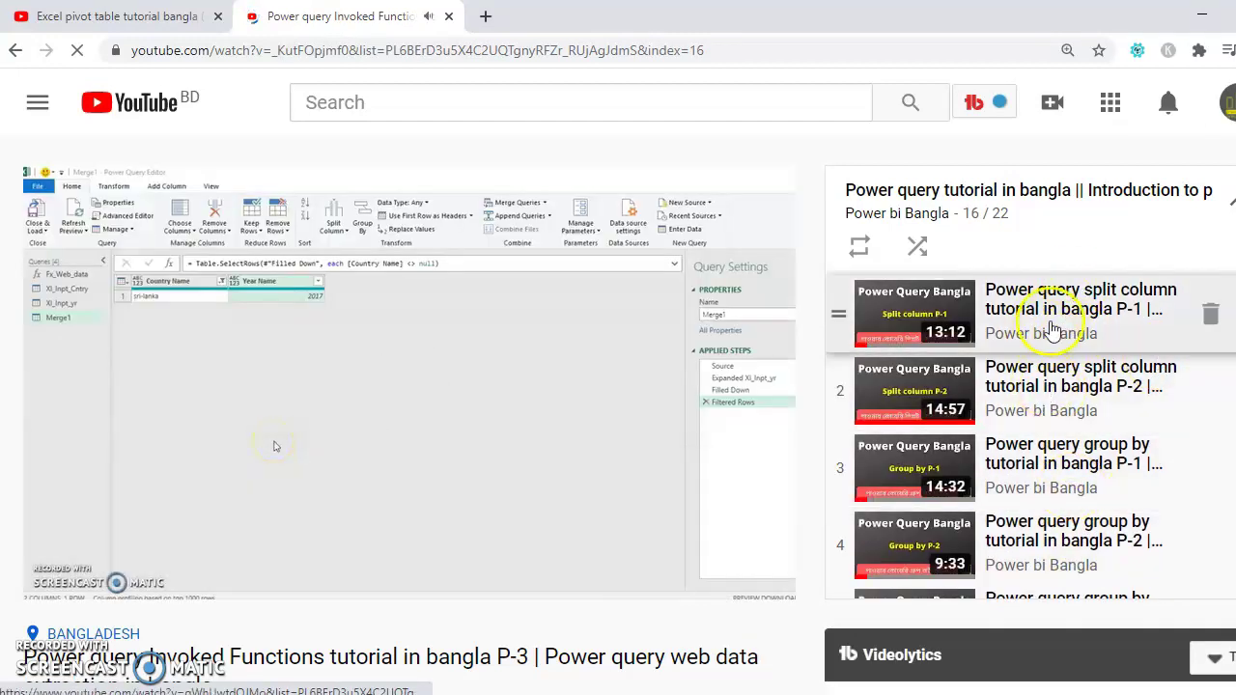
pyautogui.click(276, 516)
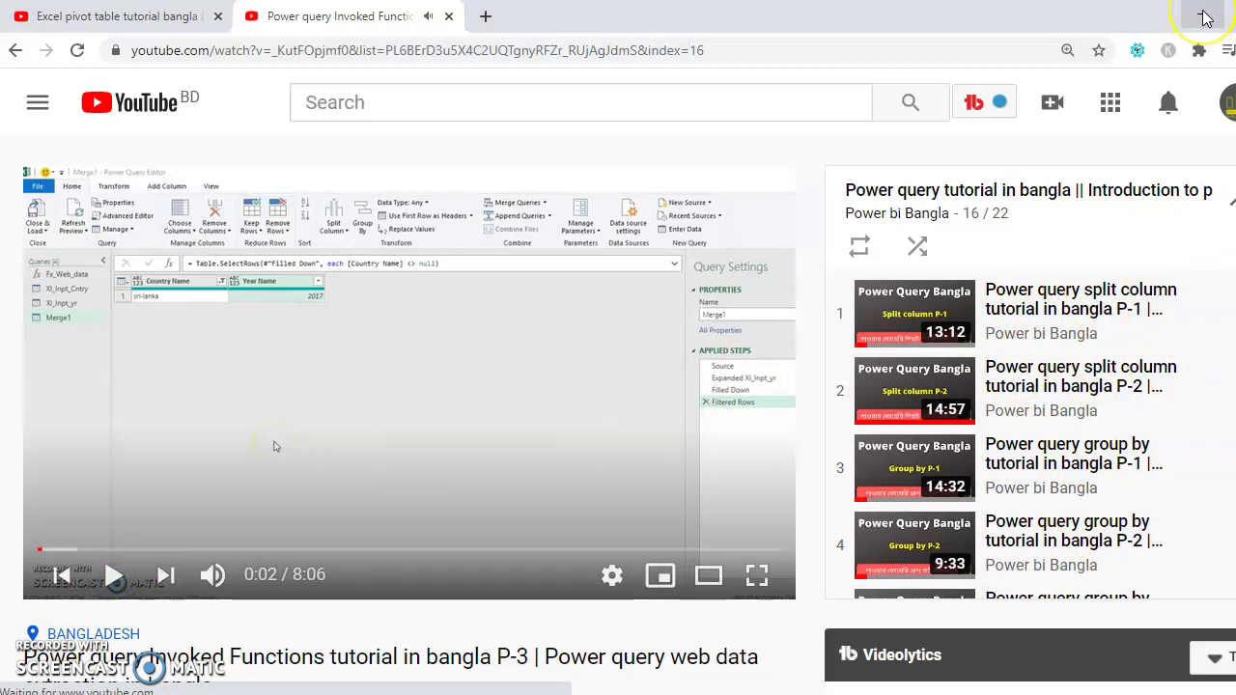
pyautogui.click(1204, 17)
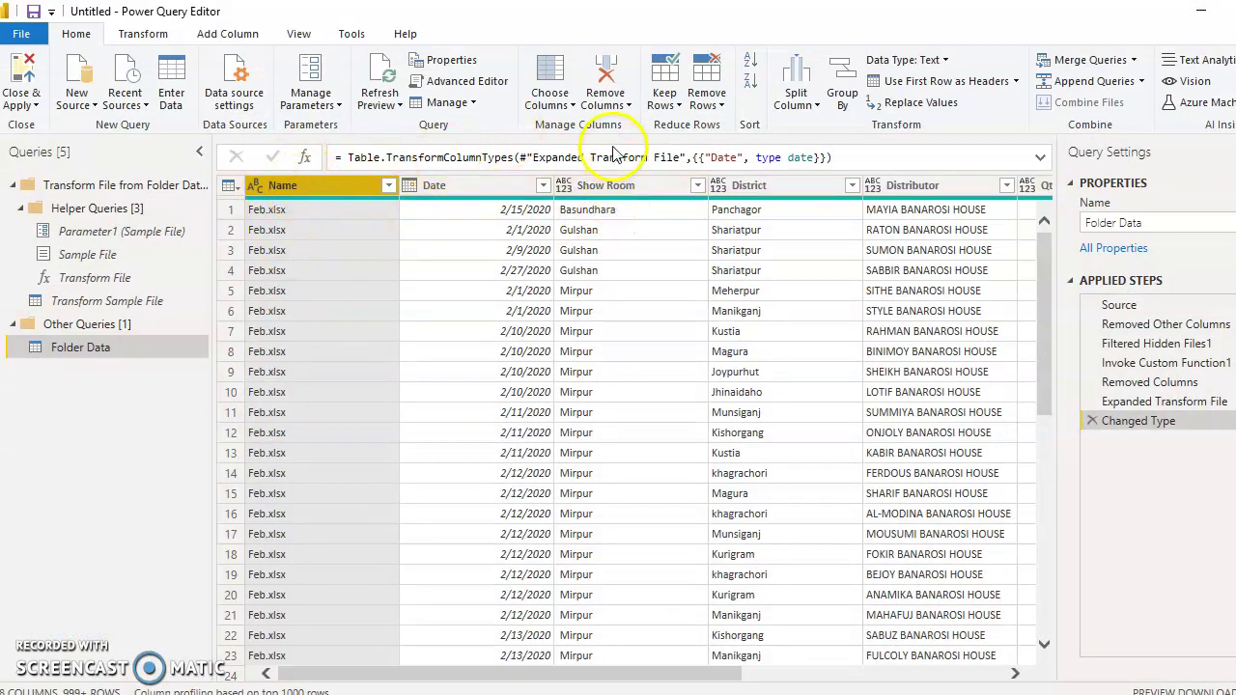
# Split the Name column at the left-most "." delimiter and remove the resulting Name.2 column
pyautogui.click(799, 97)
pyautogui.click(835, 127)
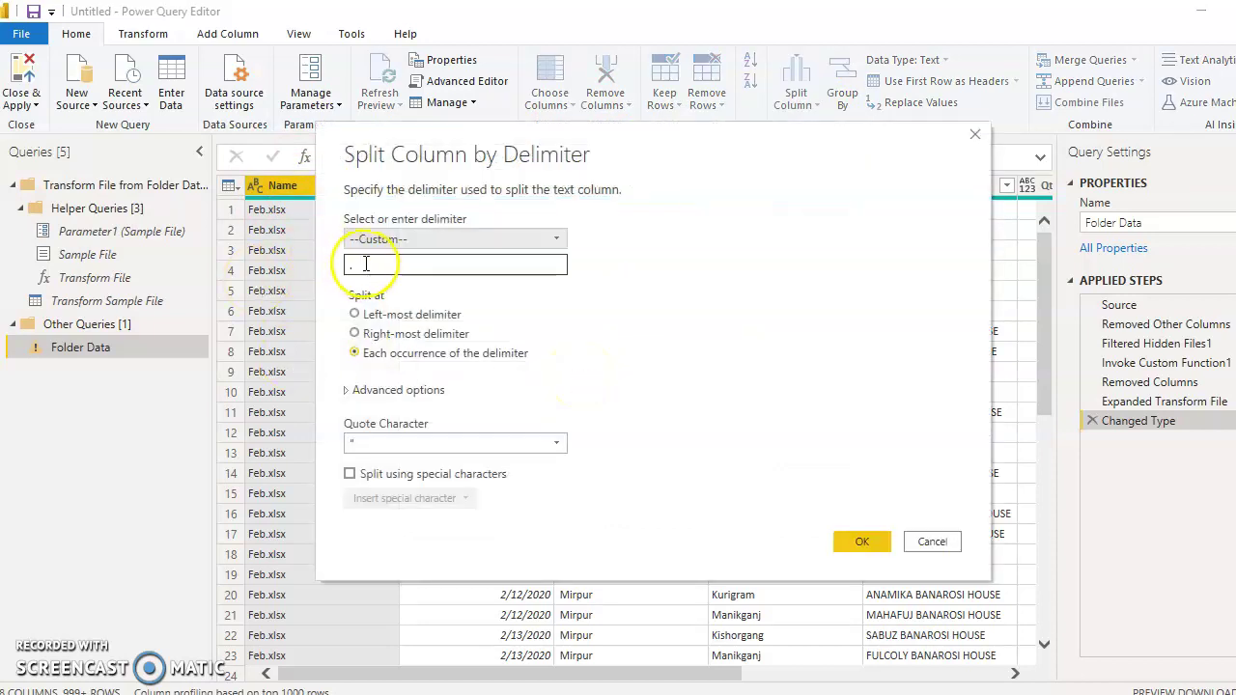
pyautogui.click(373, 317)
pyautogui.click(861, 541)
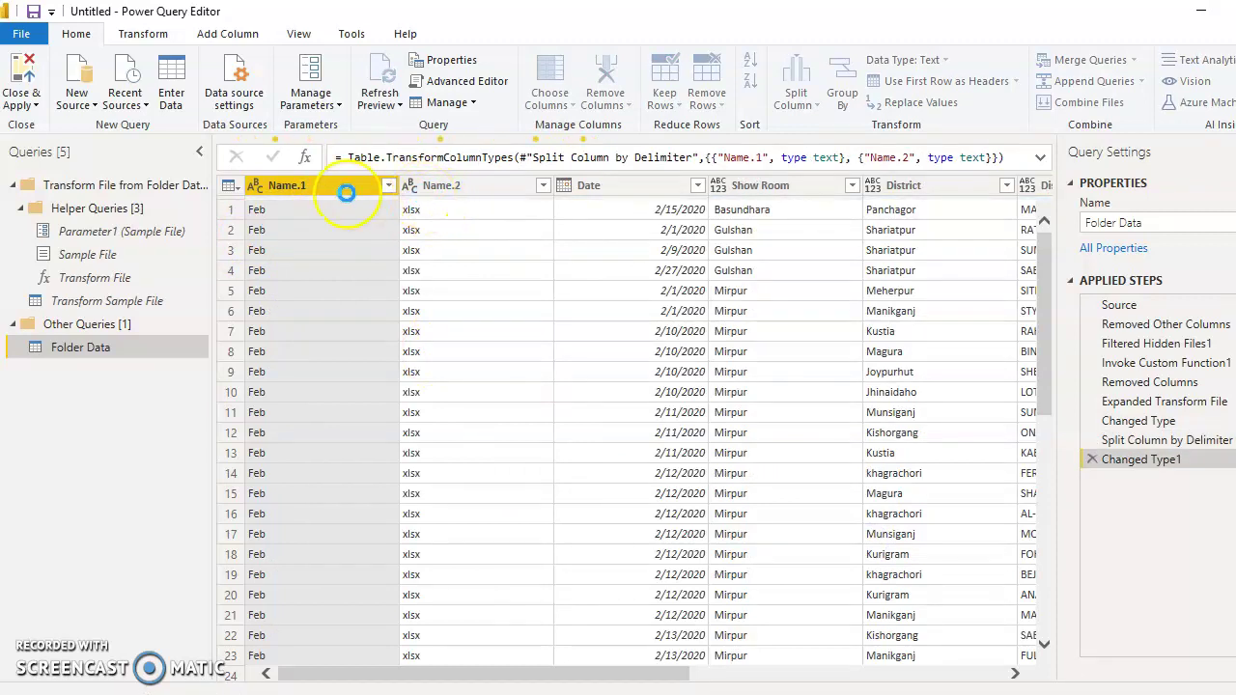
pyautogui.click(468, 185)
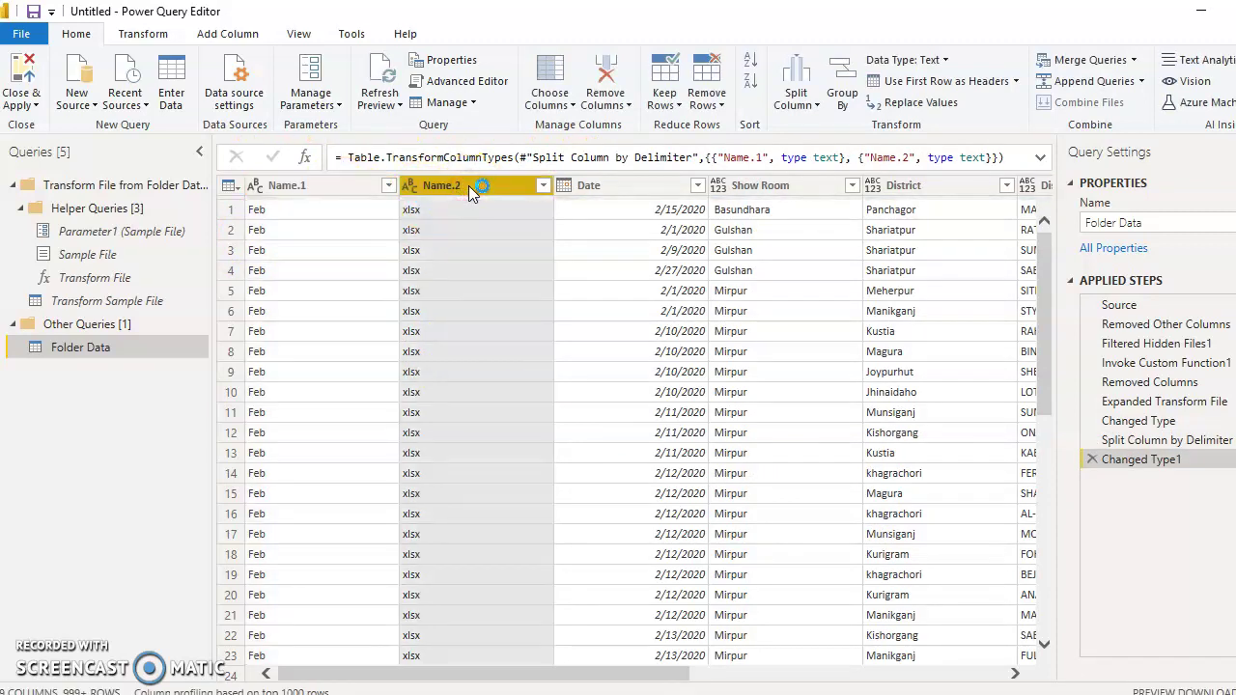
pyautogui.rightClick(469, 186)
pyautogui.click(522, 228)
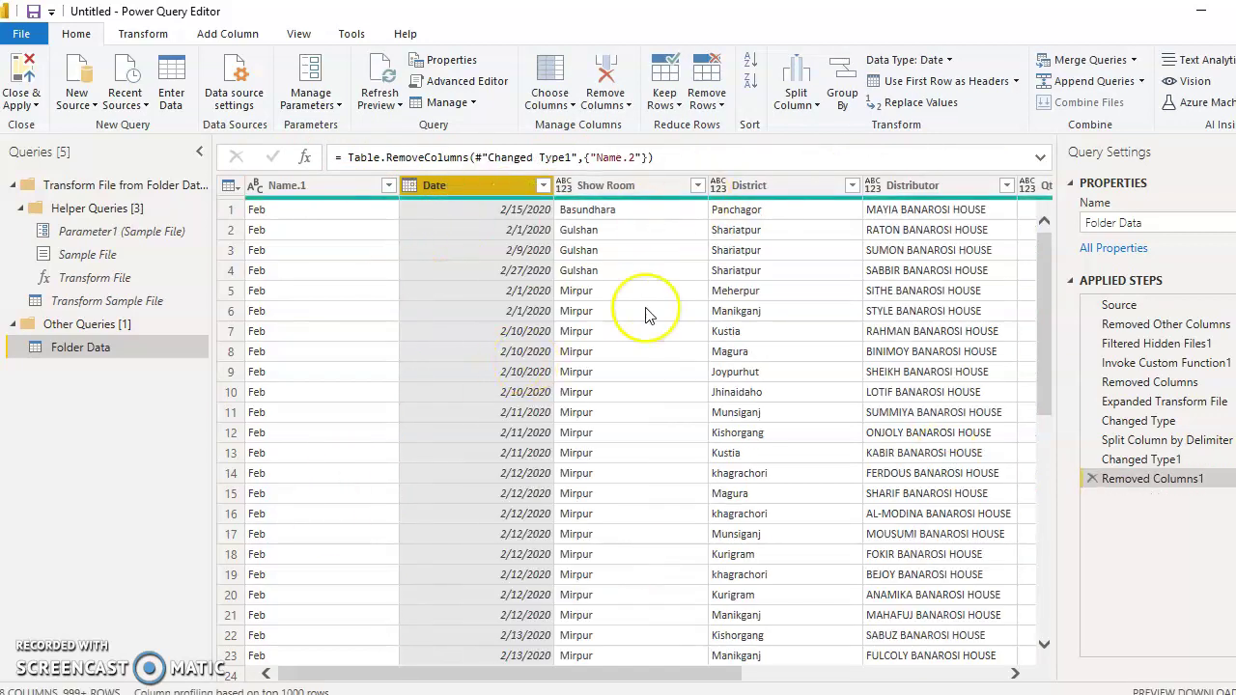
# Select all columns of the Folder Data query and detect their data types automatically
pyautogui.moveTo(571, 674); pyautogui.dragTo(491, 662)
pyautogui.click(334, 229)
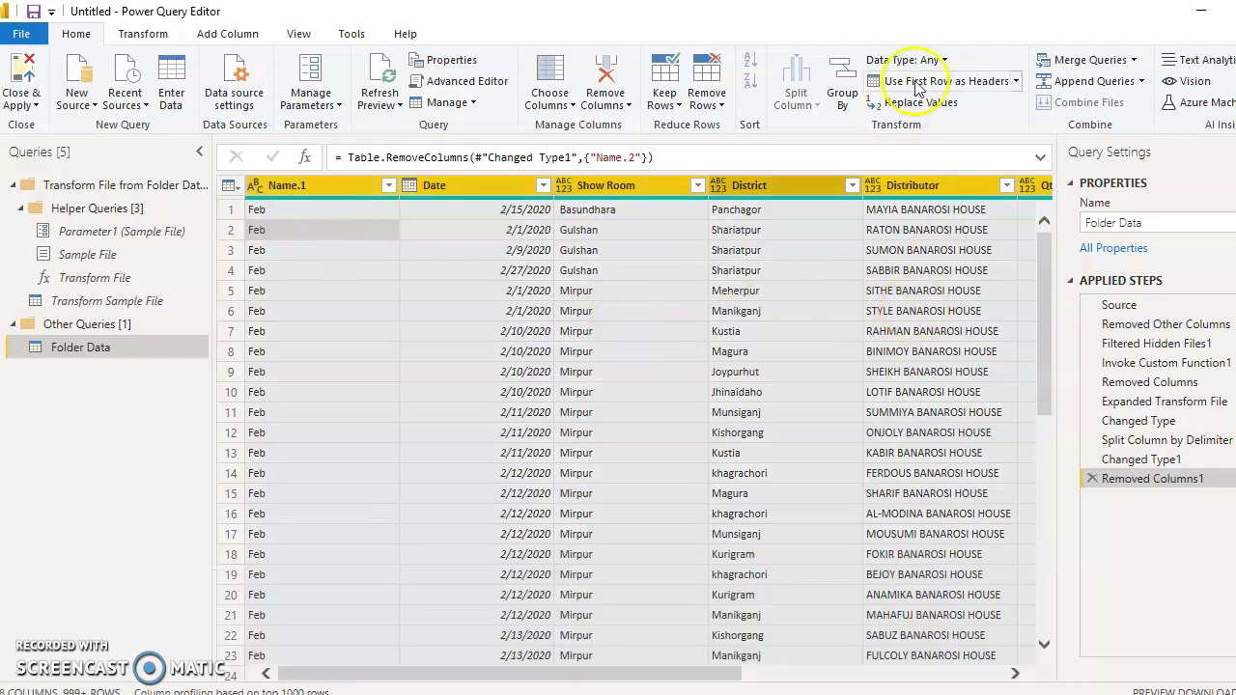
pyautogui.click(944, 60)
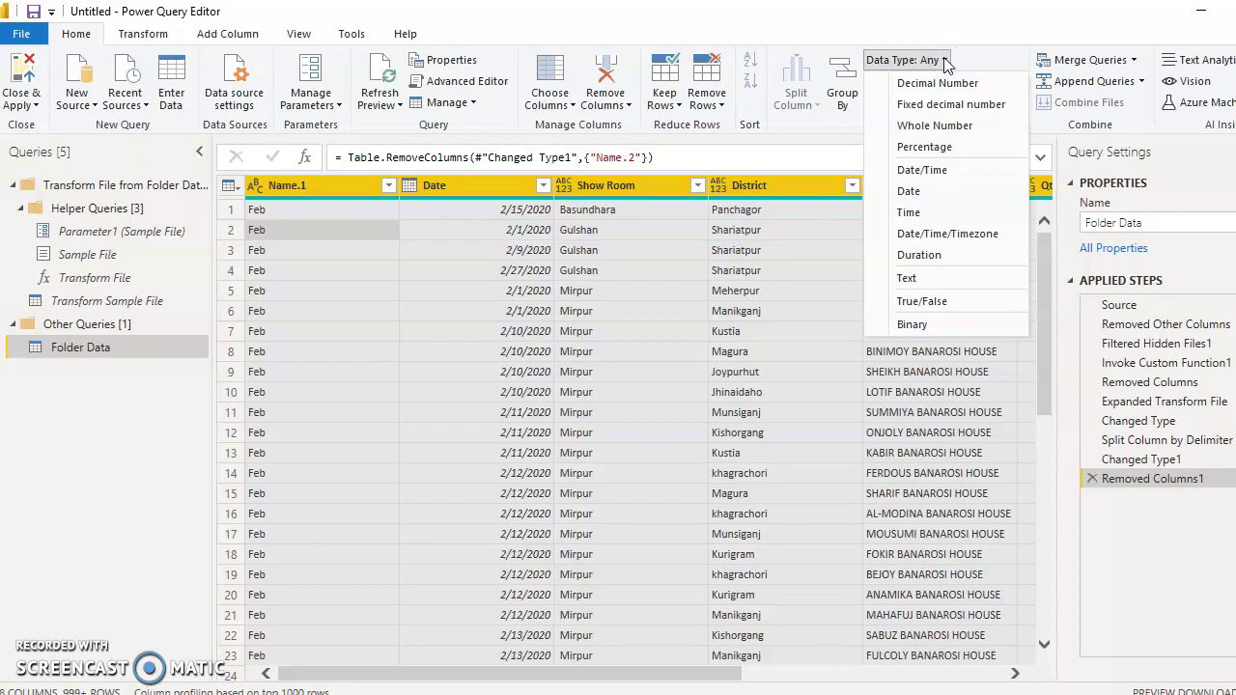
pyautogui.click(543, 341)
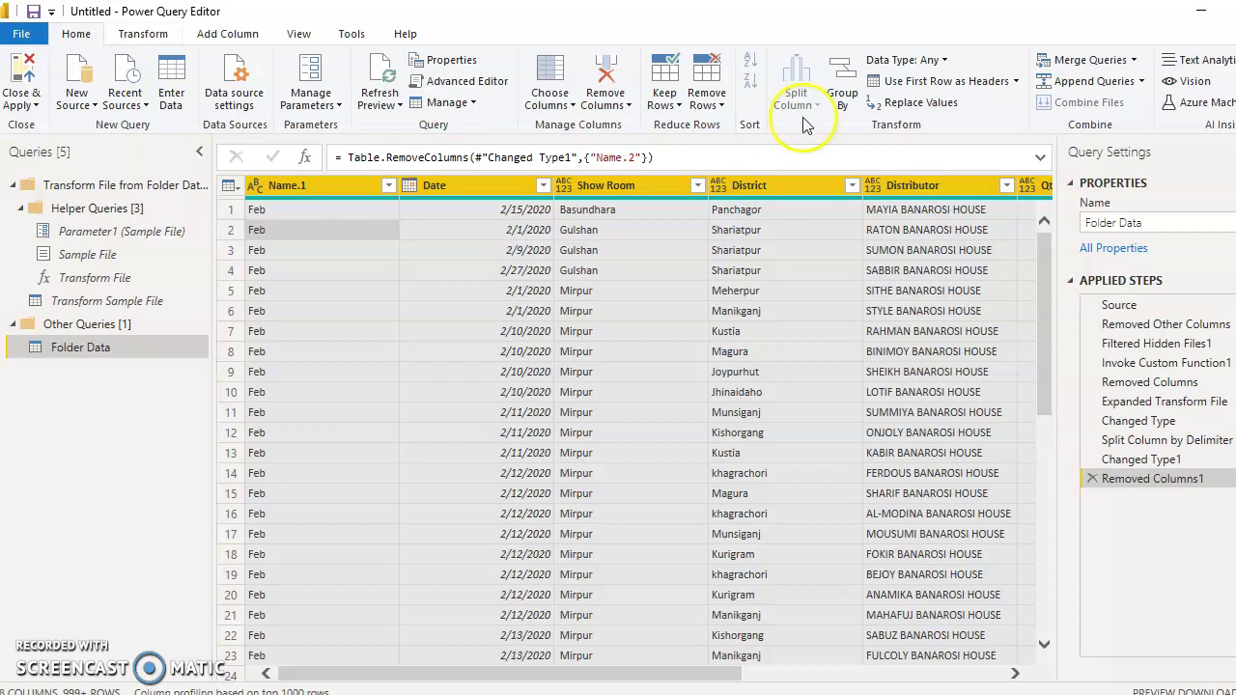
pyautogui.click(140, 34)
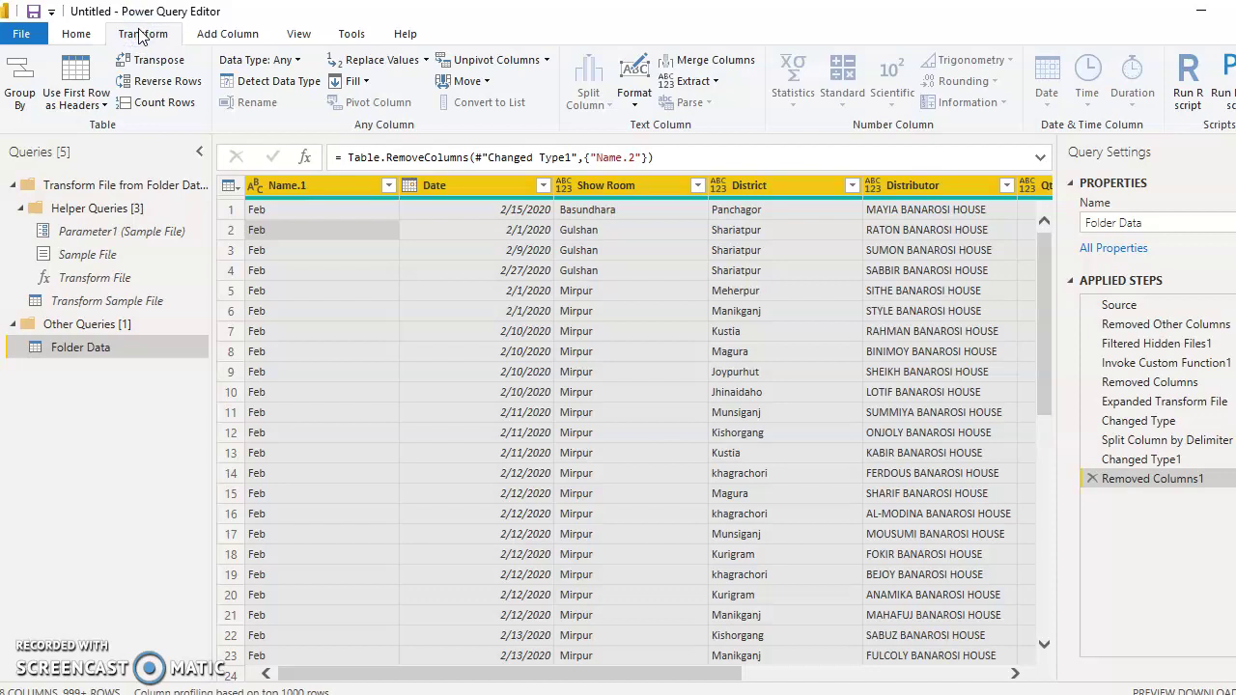
pyautogui.click(270, 85)
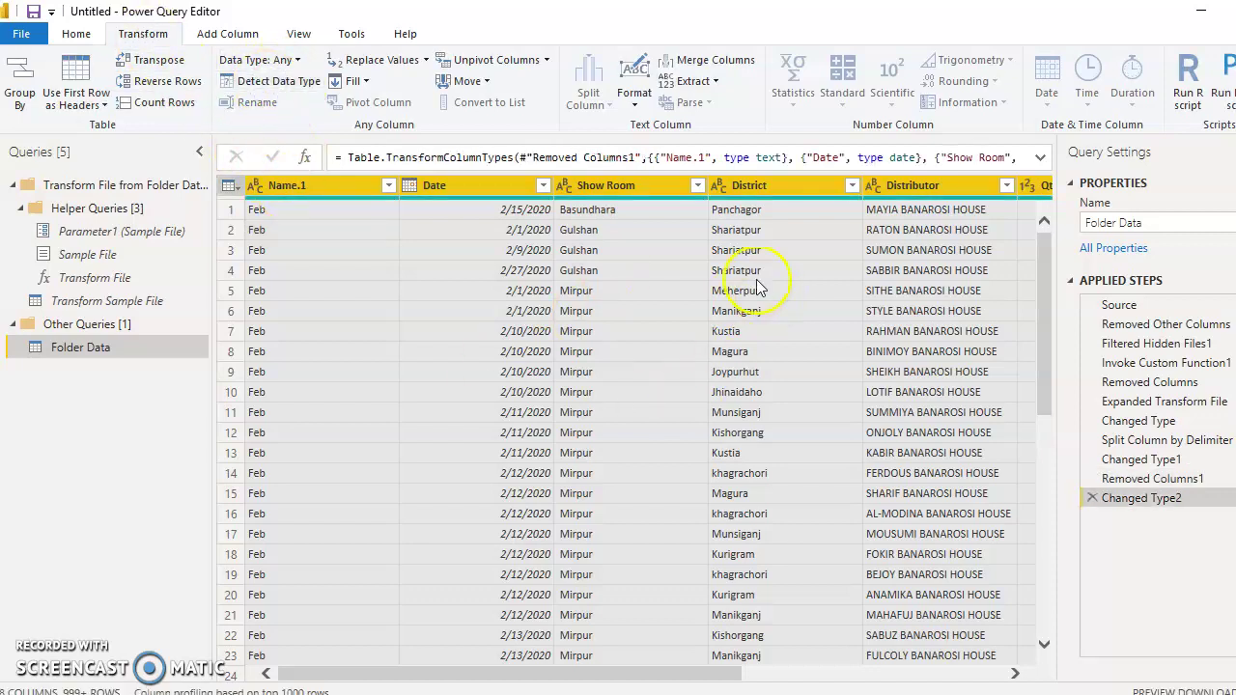
# Rename the Name.1 column as Source
pyautogui.moveTo(480, 681); pyautogui.dragTo(561, 673)
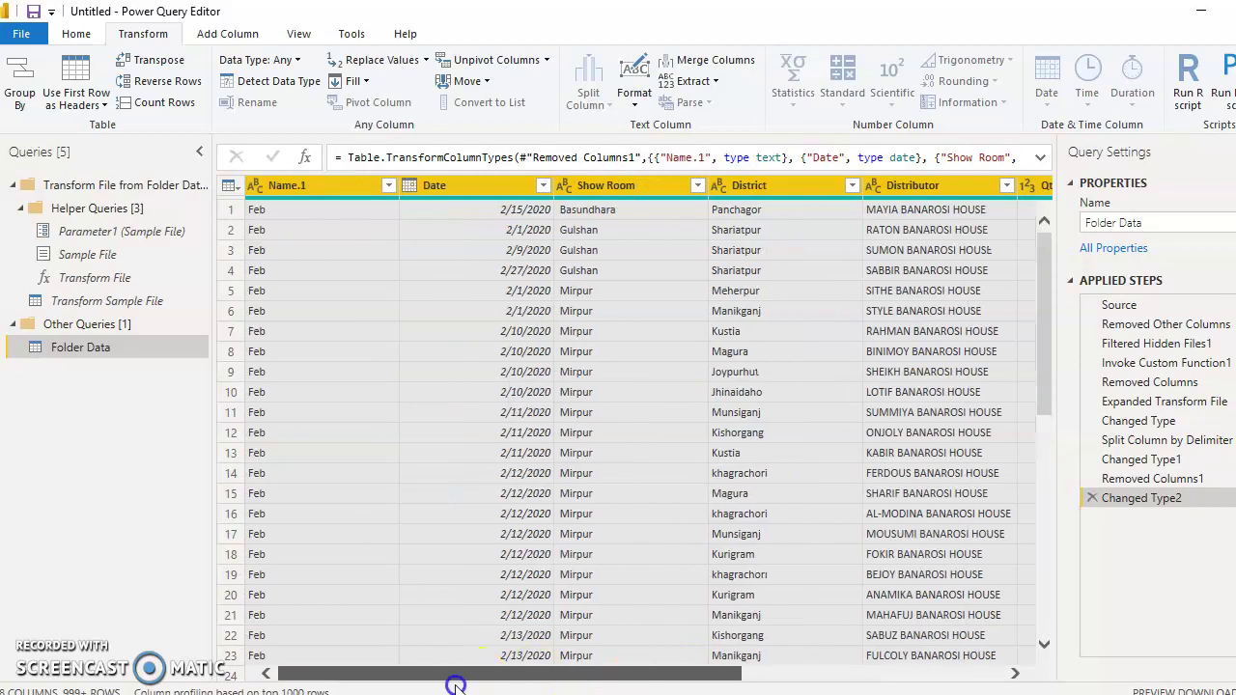
pyautogui.click(325, 190)
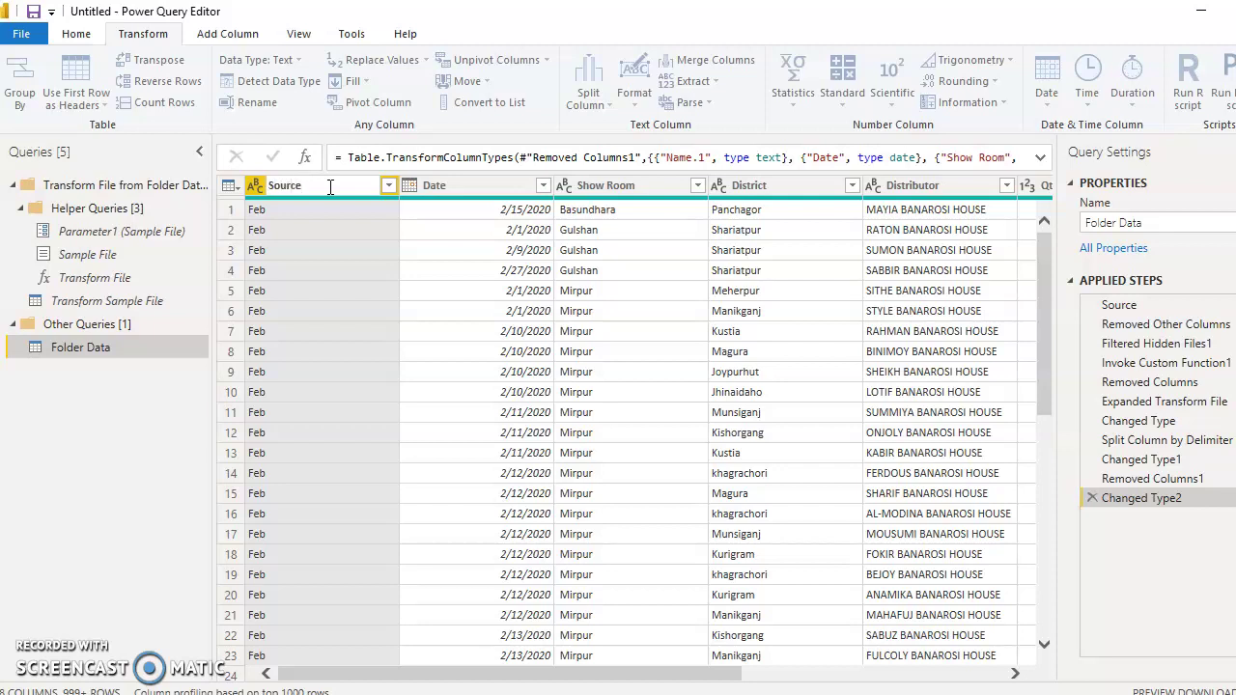
pyautogui.press('Return')
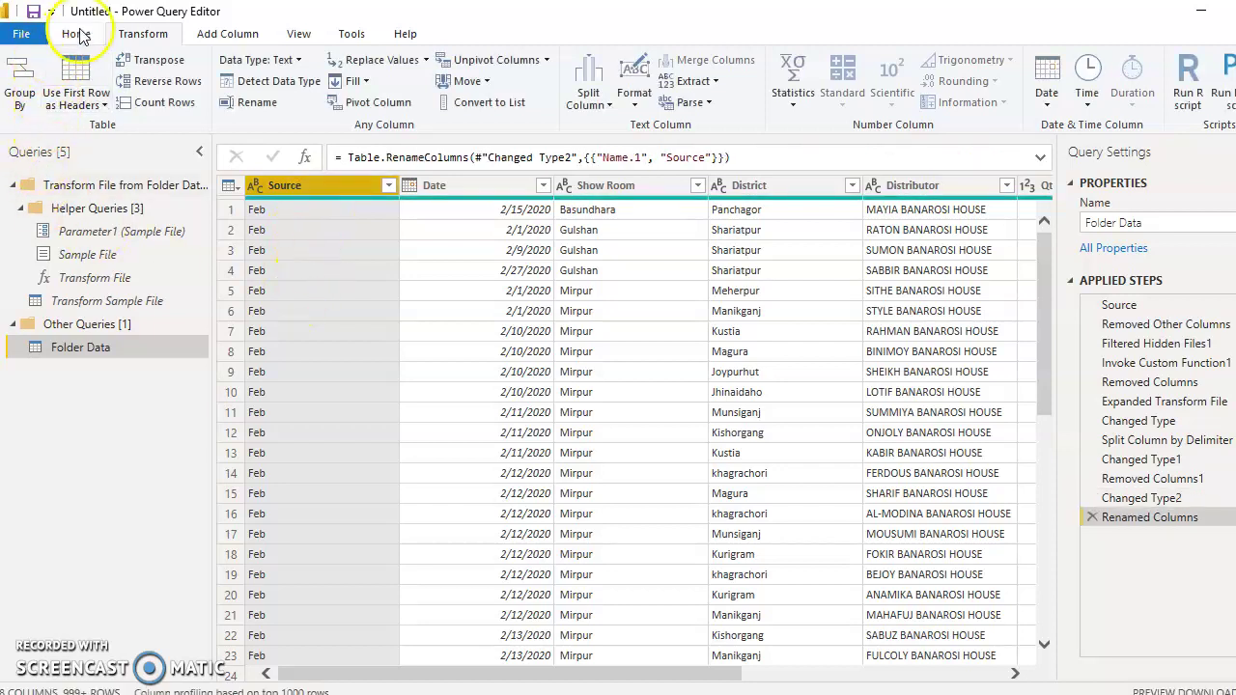
# Close and apply the query changes, and add a new blank page to the report in Power BI Desktop
pyautogui.click(77, 33)
pyautogui.click(21, 104)
pyautogui.click(60, 130)
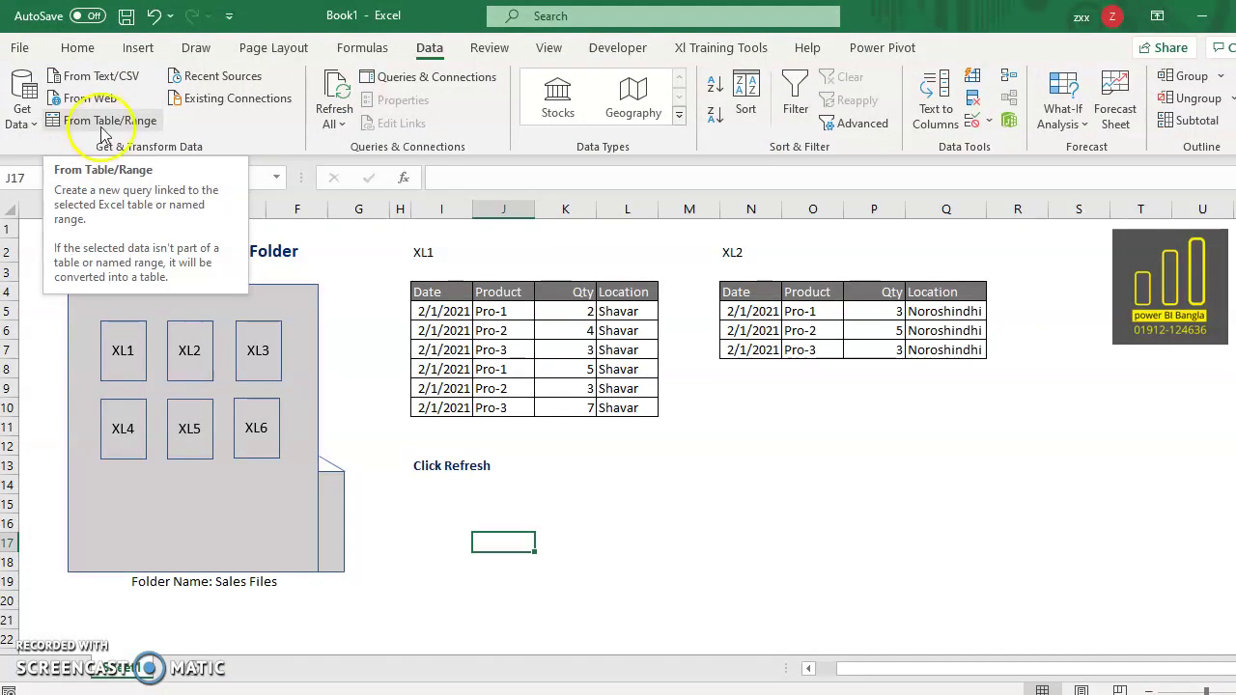
pyautogui.click(759, 691)
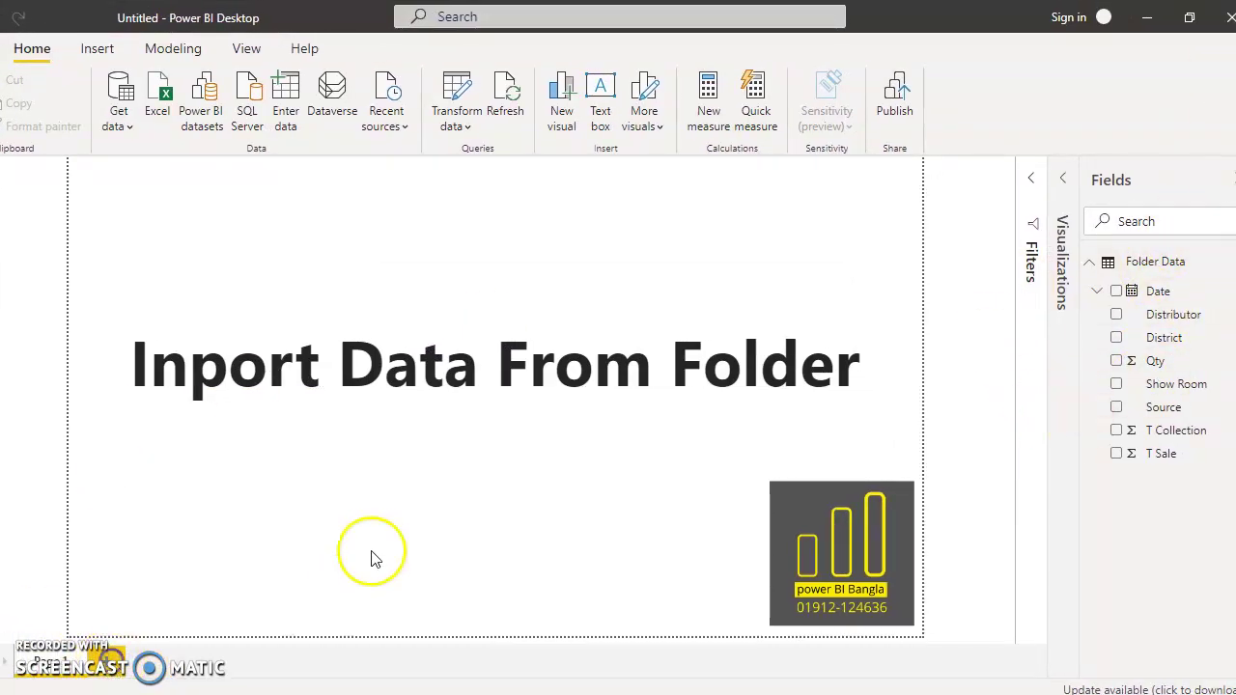
pyautogui.click(108, 663)
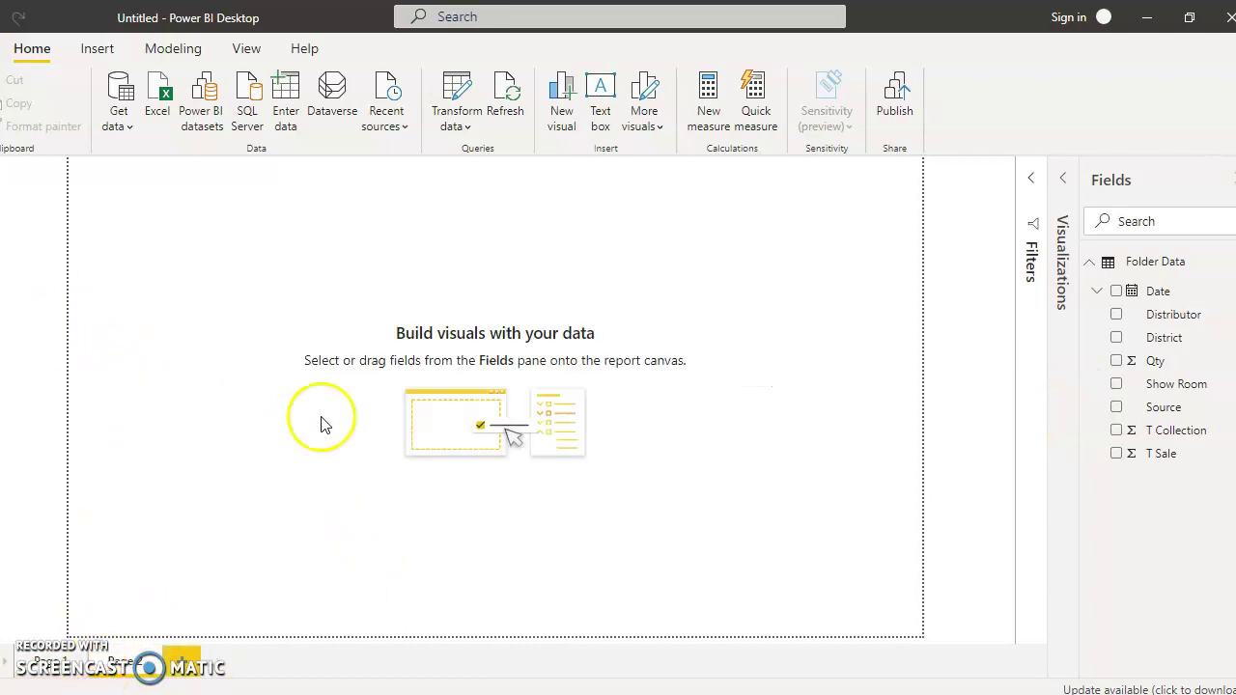
# Insert a Matrix visual on the new report page and move it away from the page corner
pyautogui.click(1059, 181)
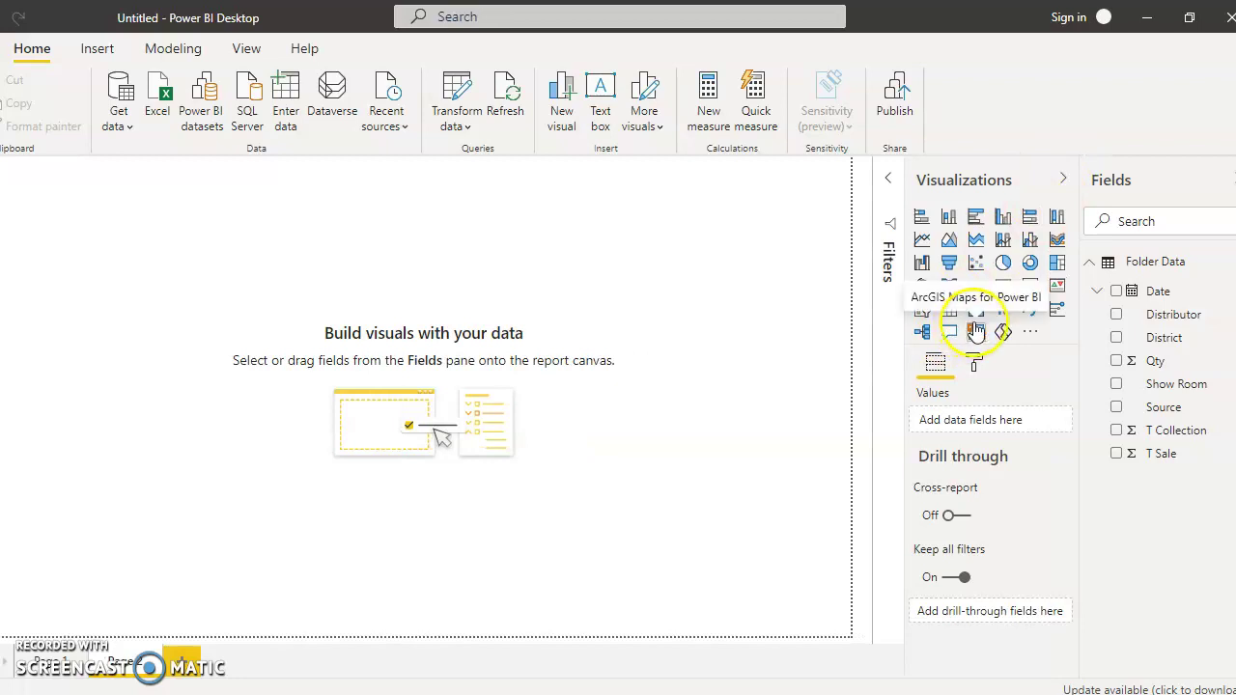
pyautogui.click(976, 310)
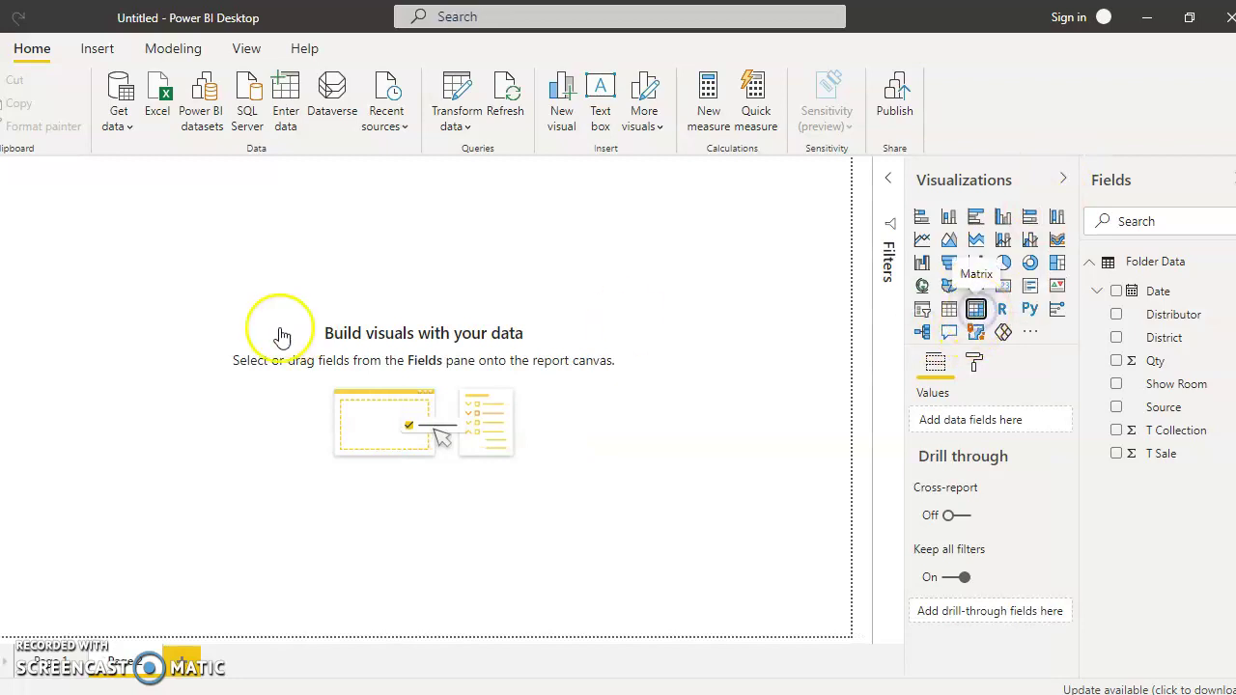
pyautogui.moveTo(139, 314); pyautogui.dragTo(303, 403)
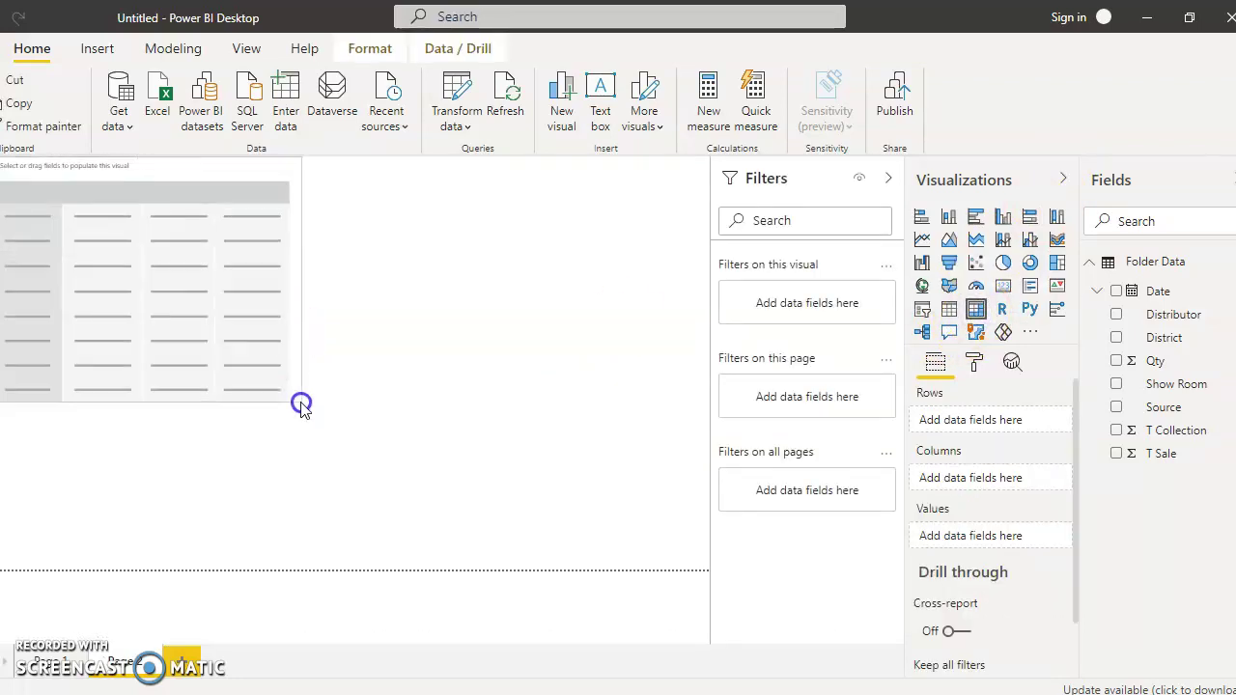
pyautogui.moveTo(187, 171); pyautogui.dragTo(353, 222)
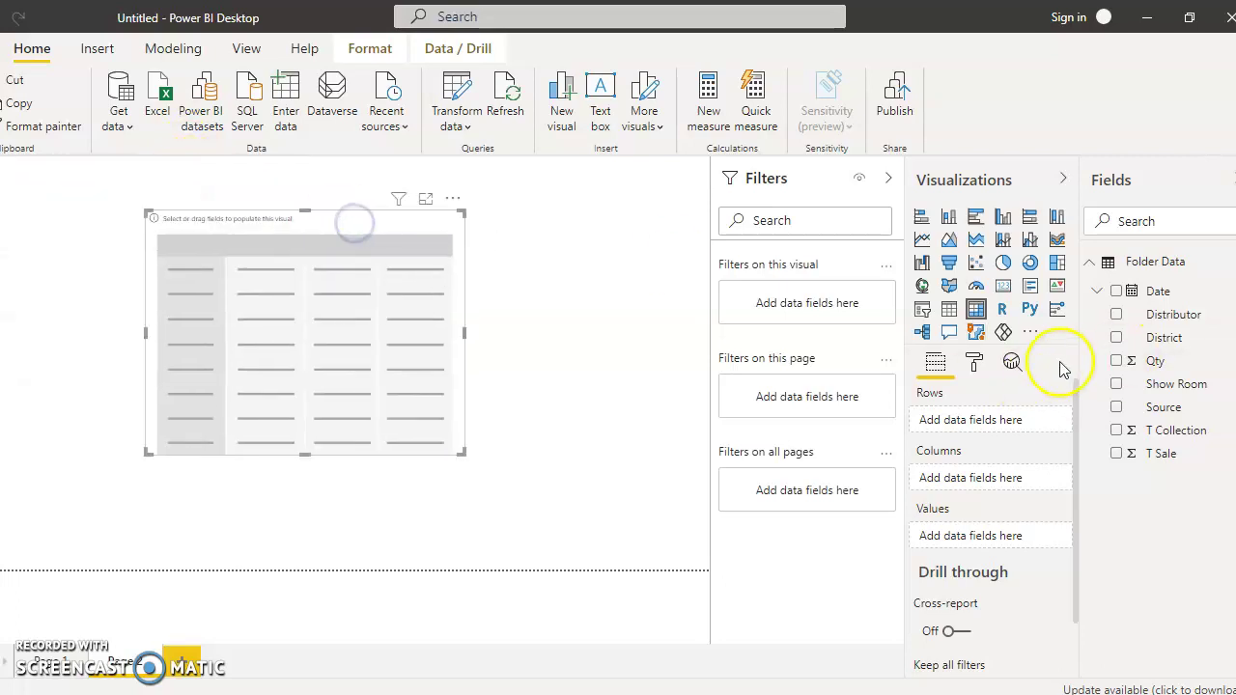
# Fill the matrix with Distributor as rows and Qty and T Sale as values
pyautogui.click(1116, 316)
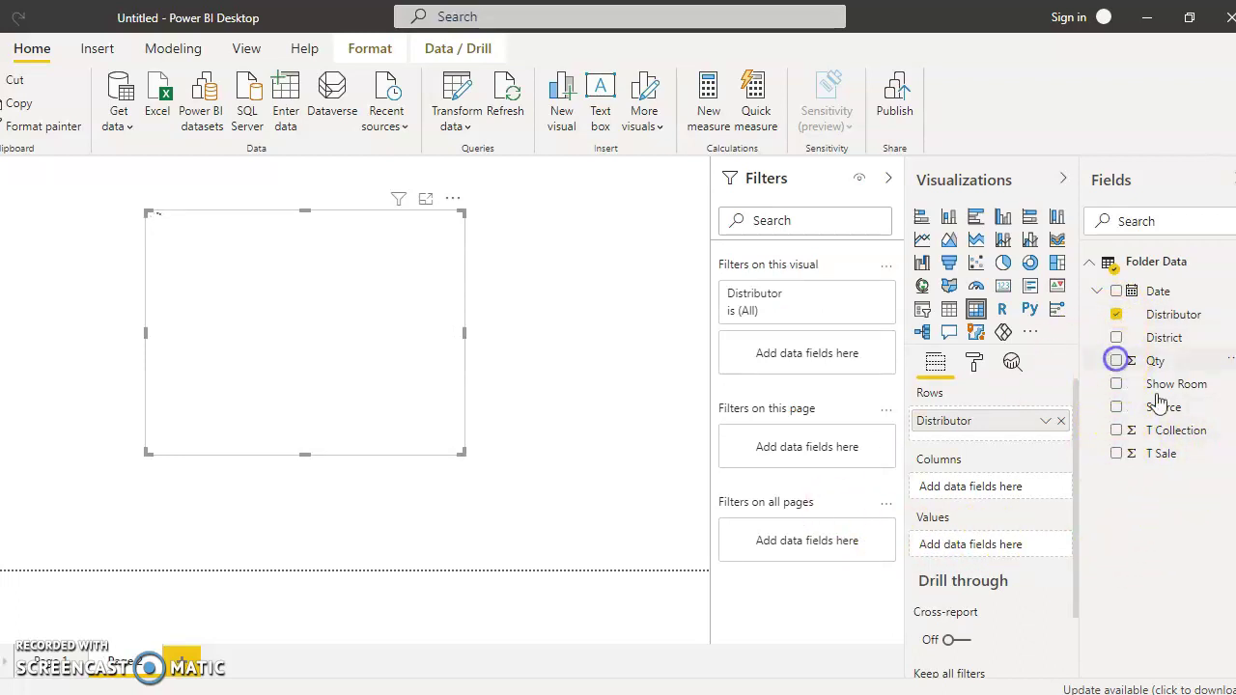
pyautogui.click(1115, 360)
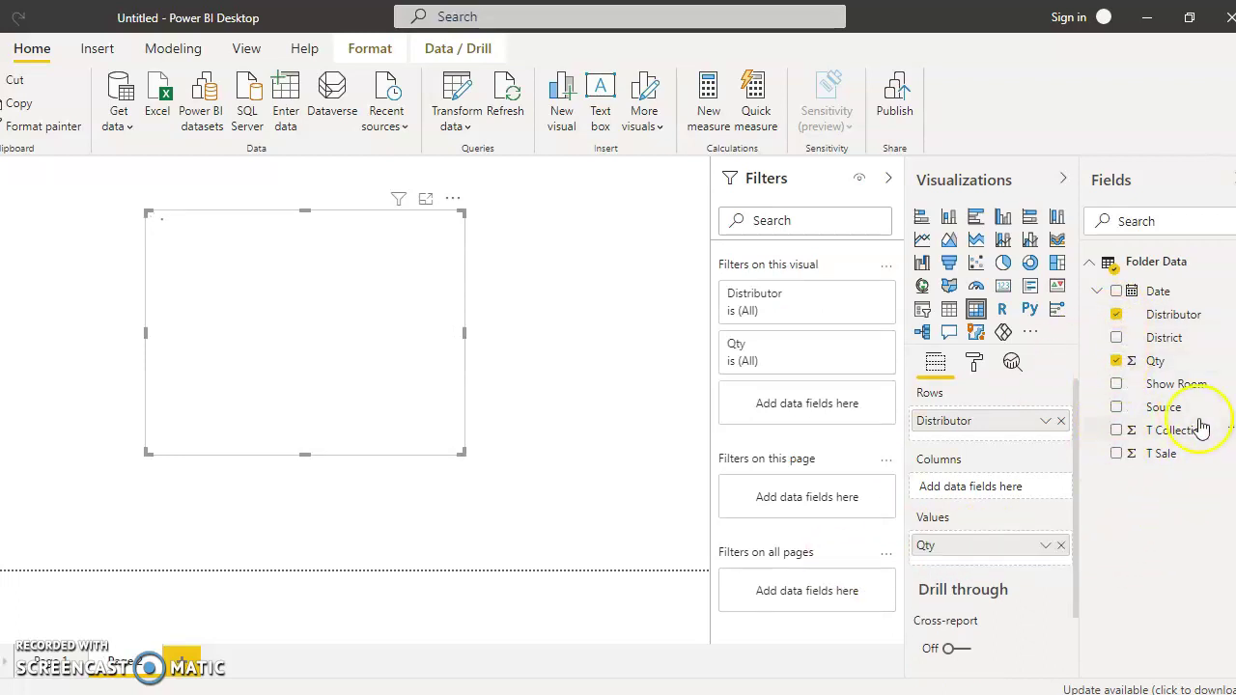
pyautogui.click(1115, 453)
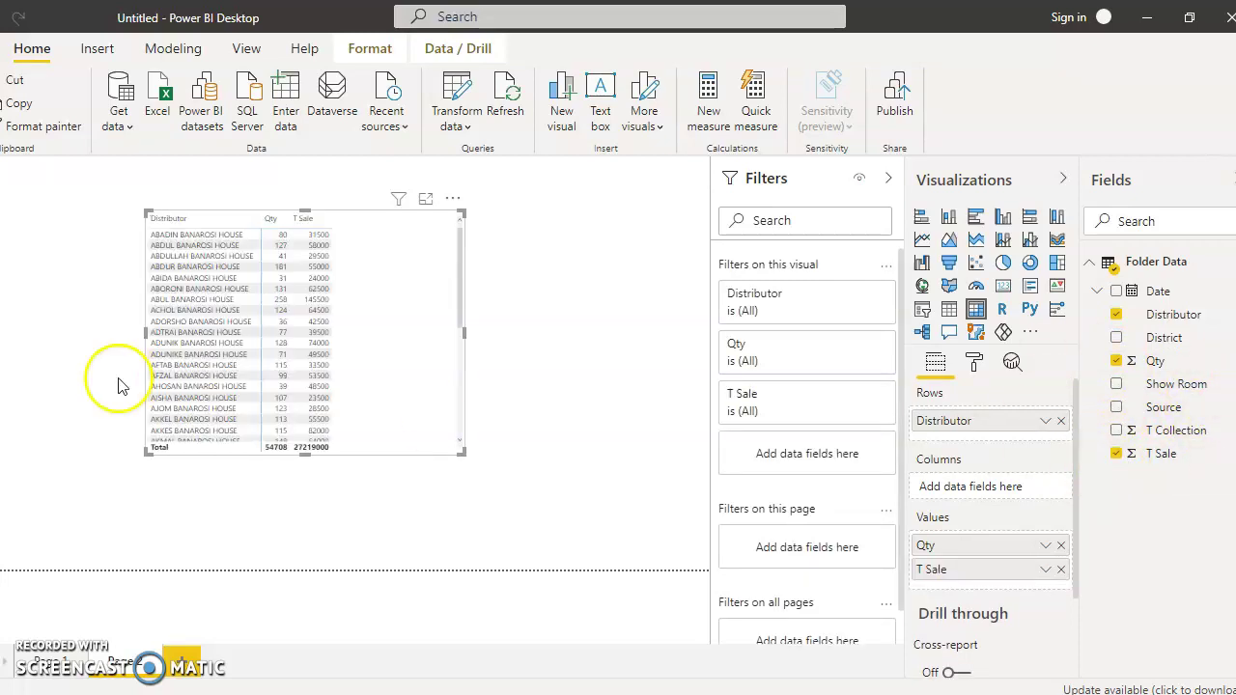
# Set the Date field's format to 3/14/01 (m/d/yy) and enlarge the matrix visual
pyautogui.click(1176, 295)
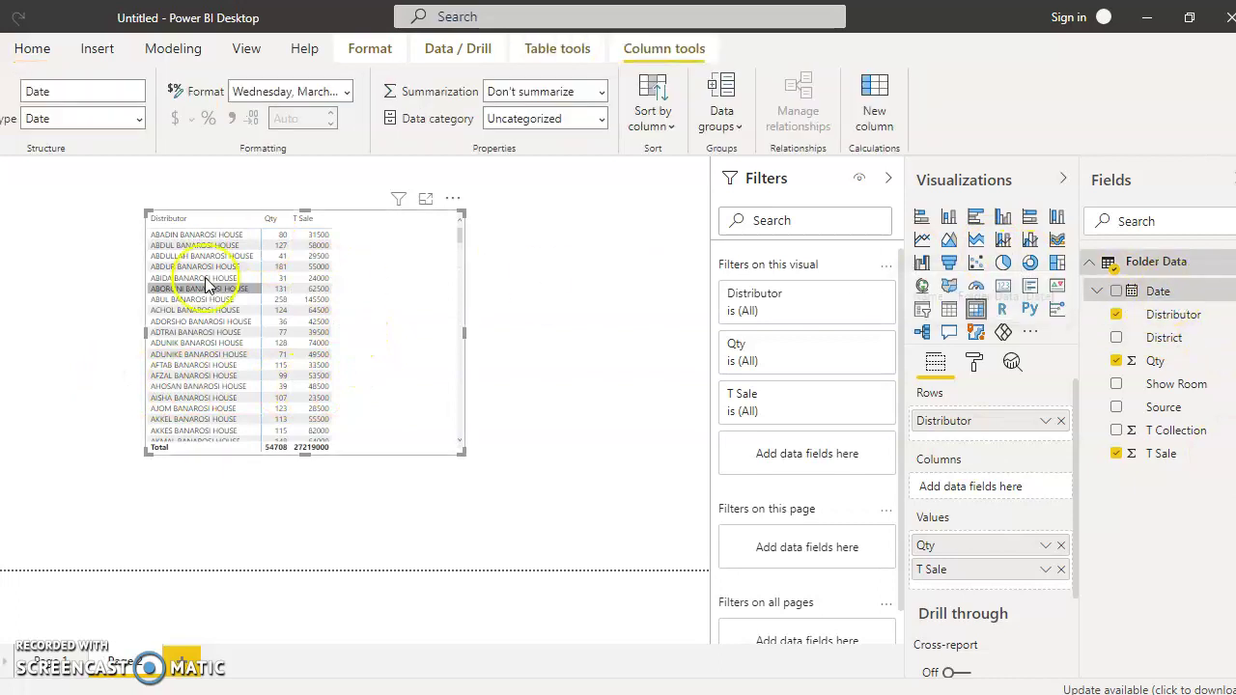
pyautogui.click(347, 93)
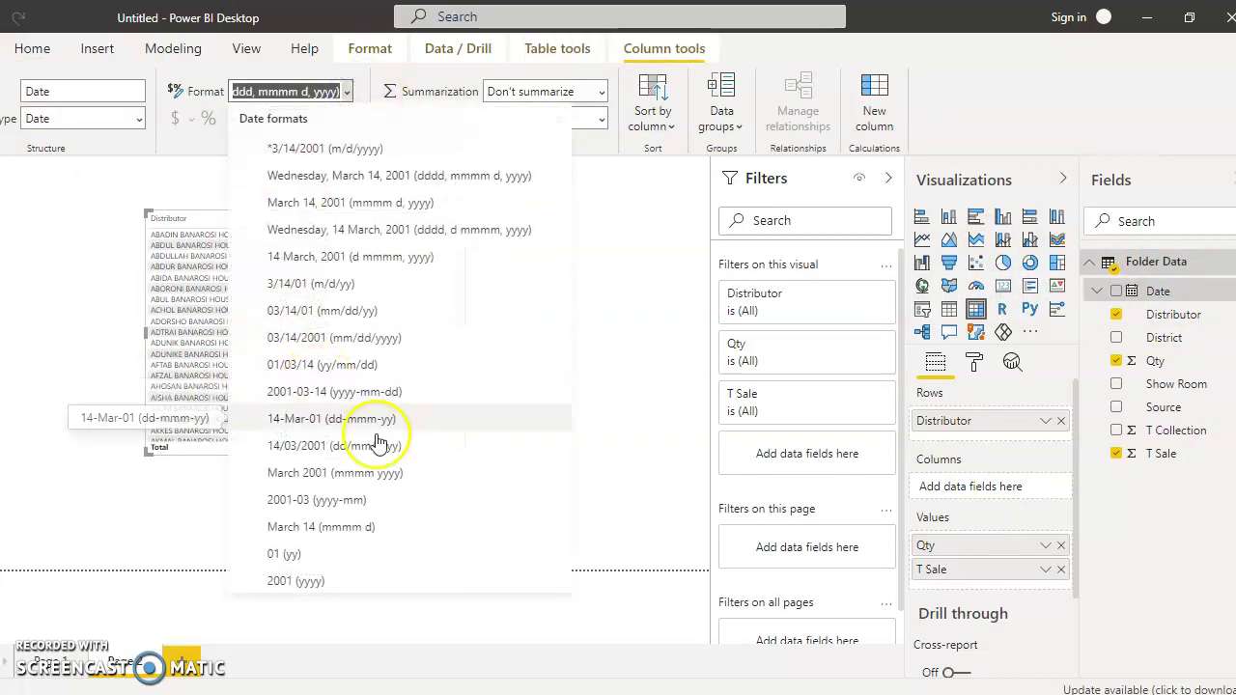
pyautogui.click(348, 285)
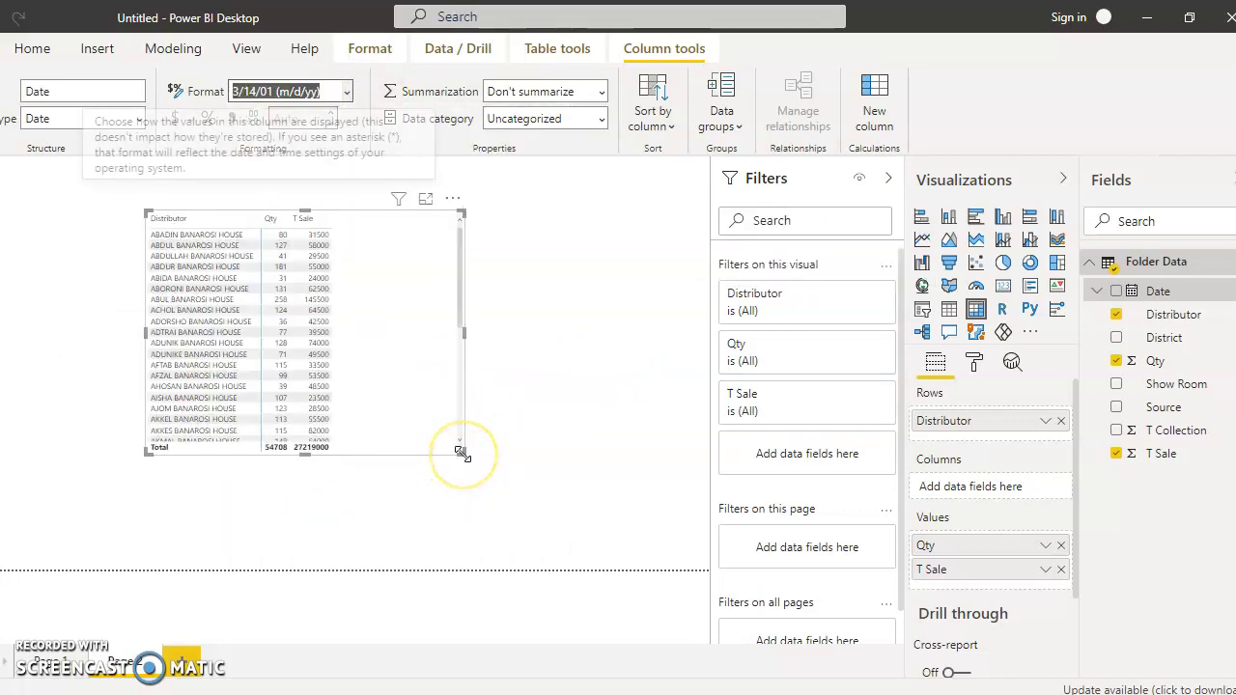
pyautogui.moveTo(464, 455); pyautogui.dragTo(496, 524)
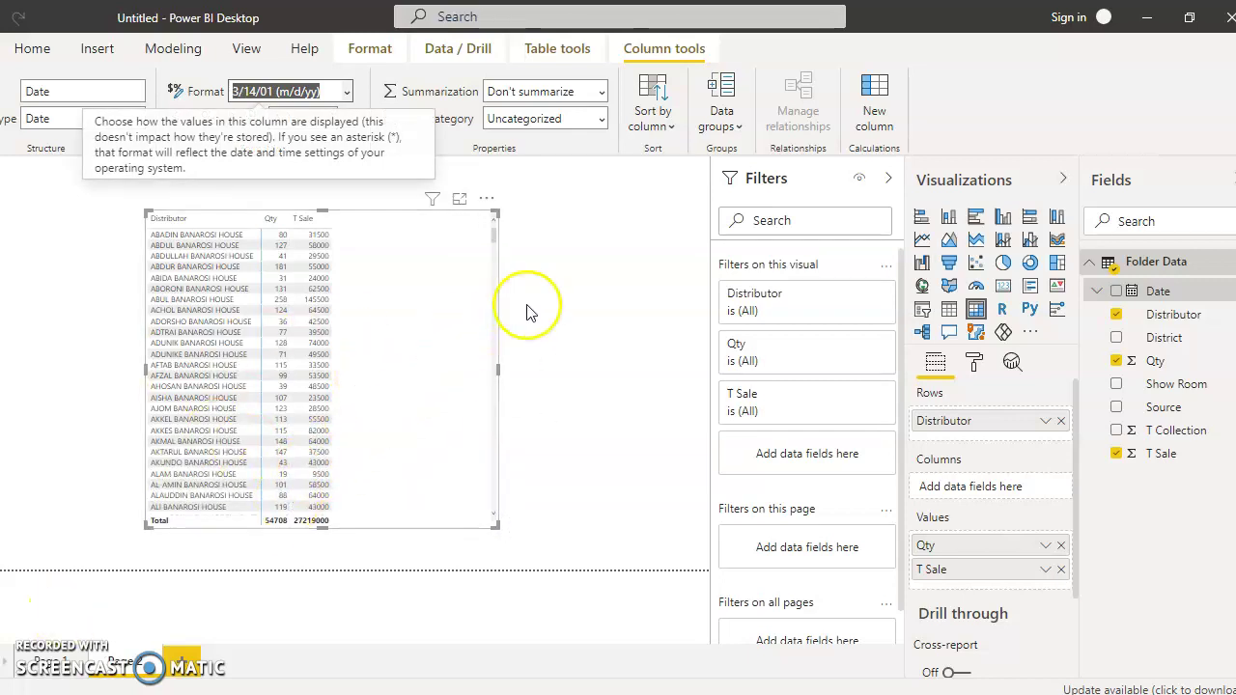
# Add a slicer on the Source field beside the matrix and shorten it to fit the month list
pyautogui.click(499, 374)
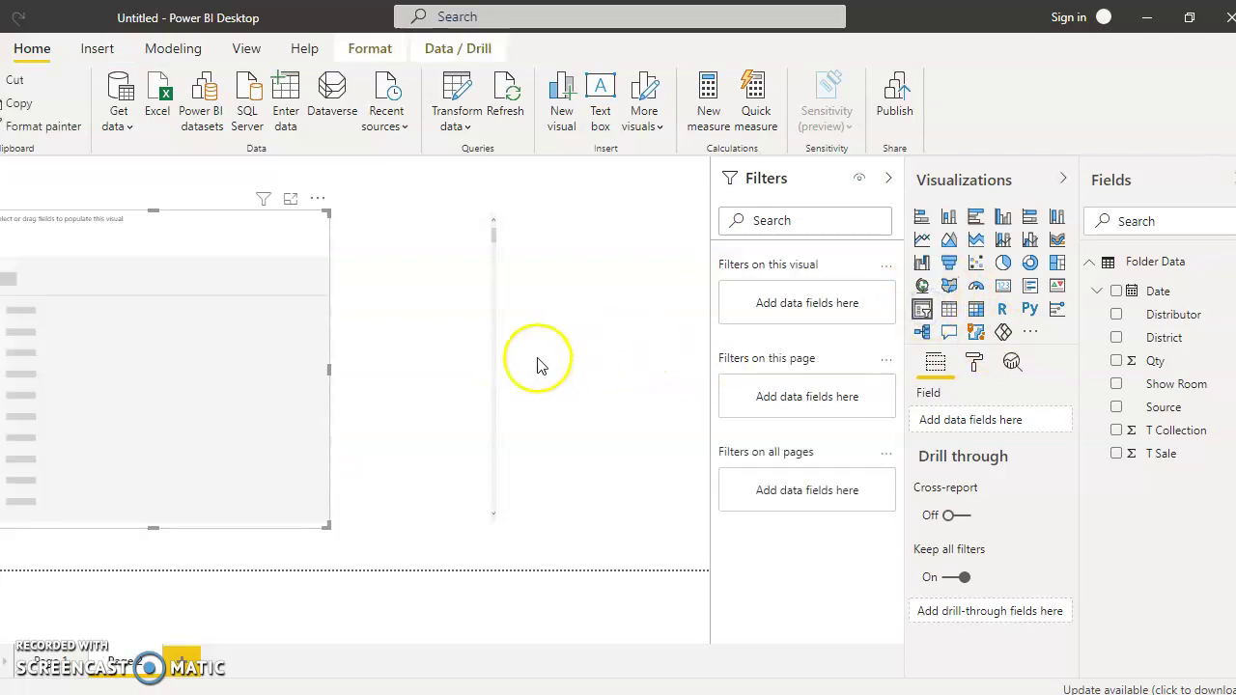
pyautogui.moveTo(334, 362); pyautogui.dragTo(518, 361)
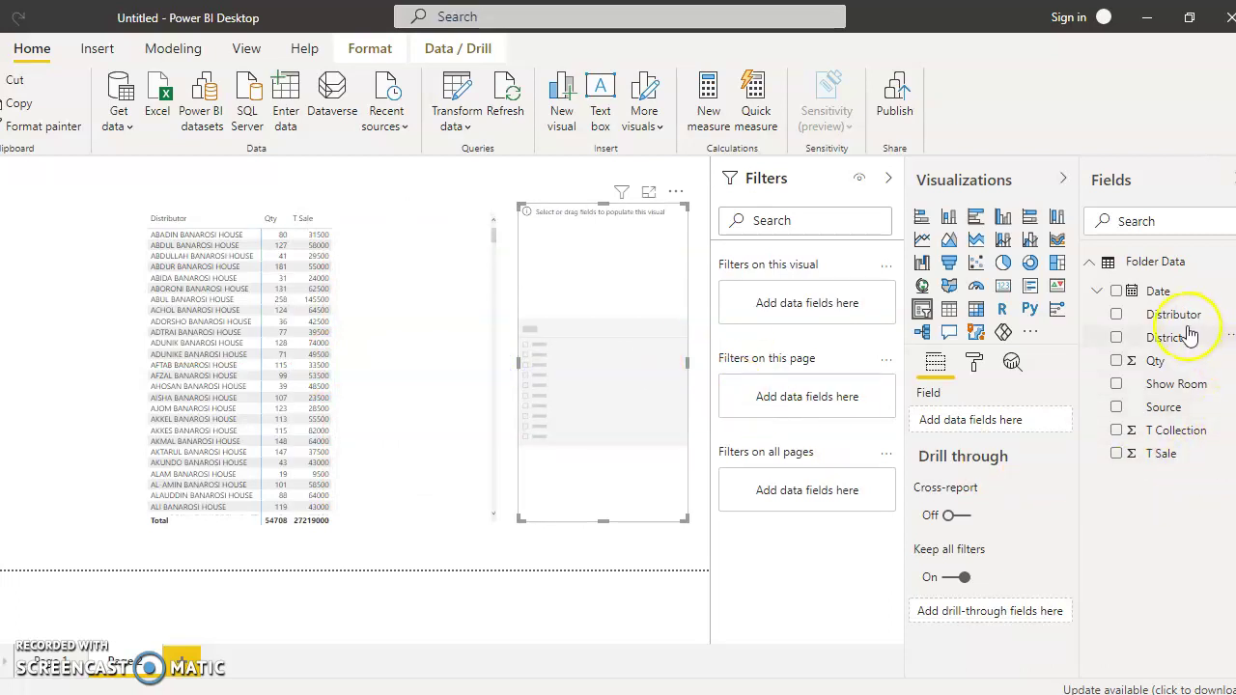
pyautogui.click(1116, 408)
pyautogui.moveTo(606, 521); pyautogui.dragTo(606, 322)
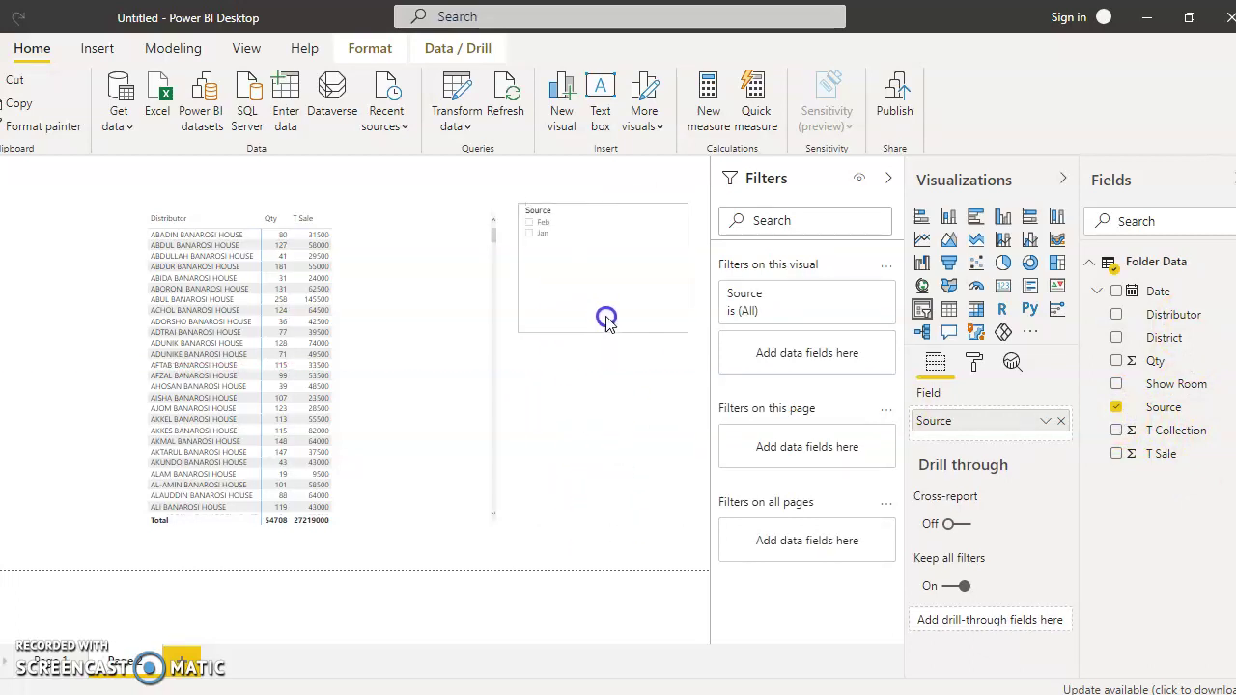
pyautogui.click(574, 361)
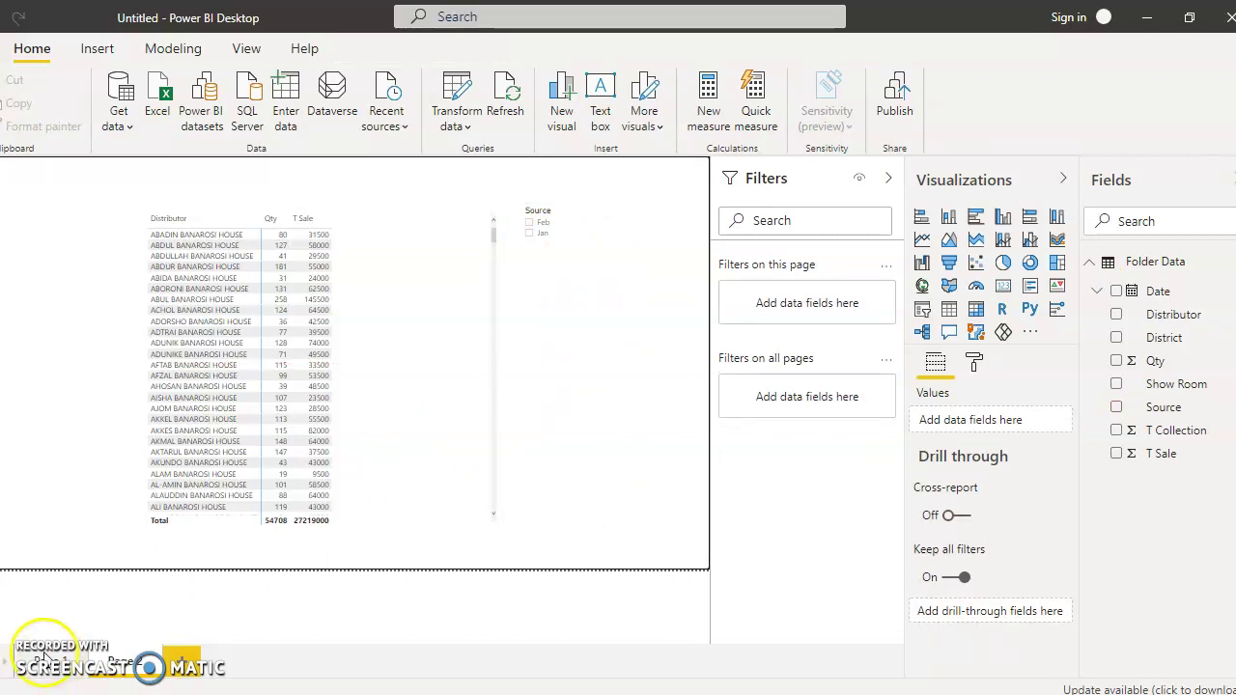
# Move Apr.xlsx and Mar.xlsx from the desktop into the Folder Data folder in File Explorer
pyautogui.click(1145, 17)
pyautogui.click(1148, 15)
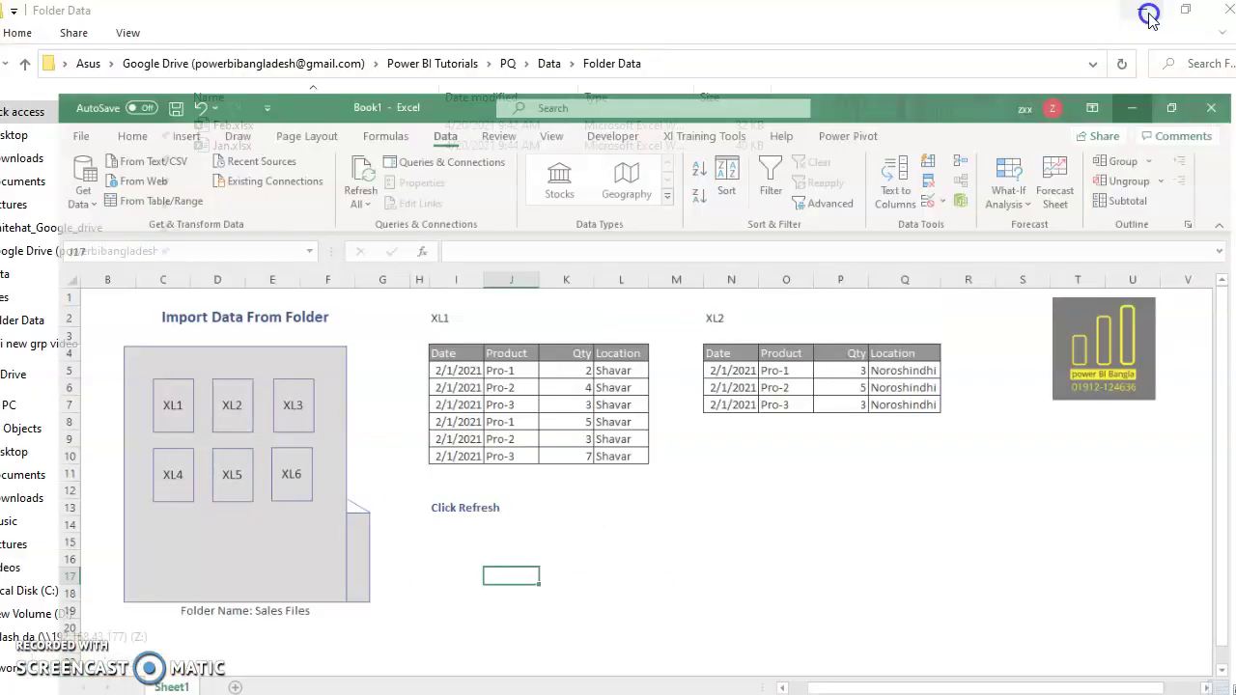
pyautogui.click(1144, 11)
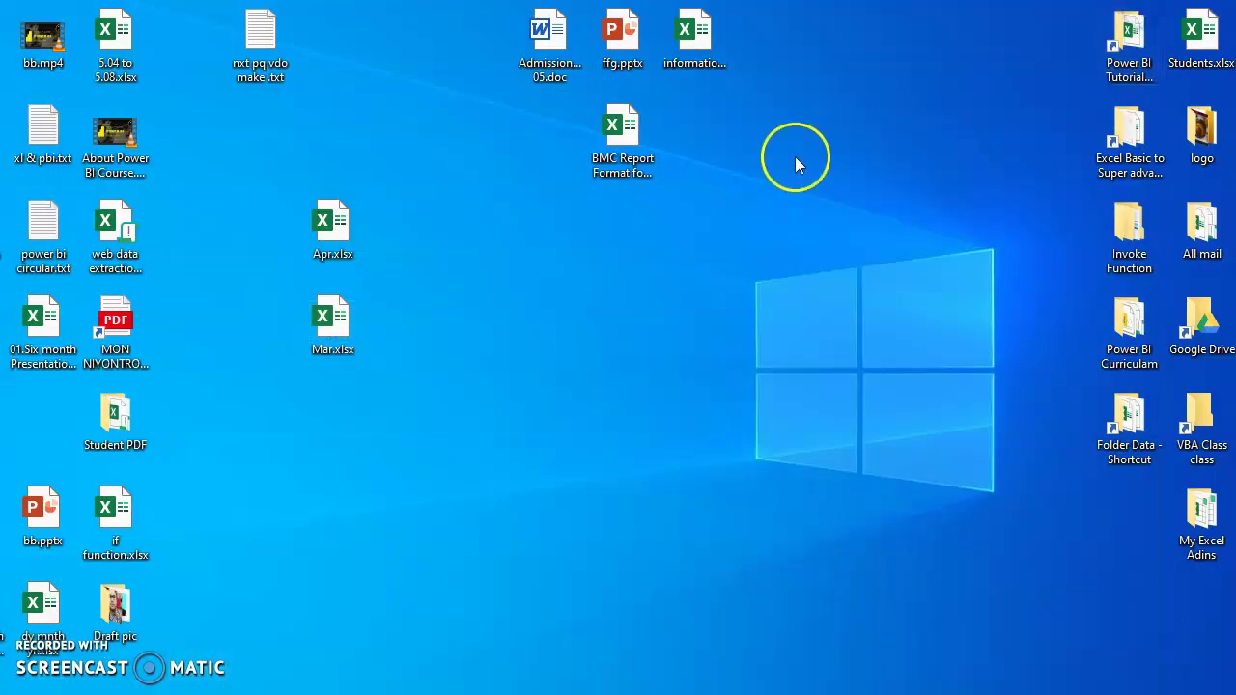
pyautogui.moveTo(376, 400); pyautogui.dragTo(321, 224)
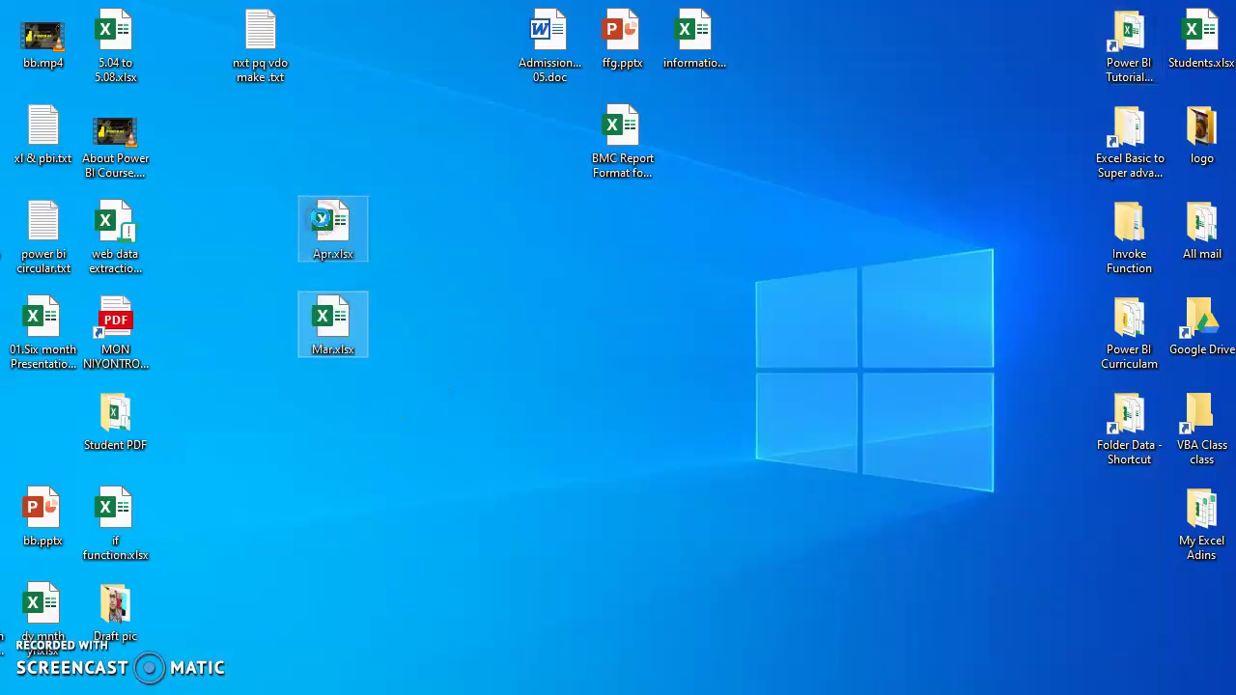
pyautogui.rightClick(322, 224)
pyautogui.click(397, 506)
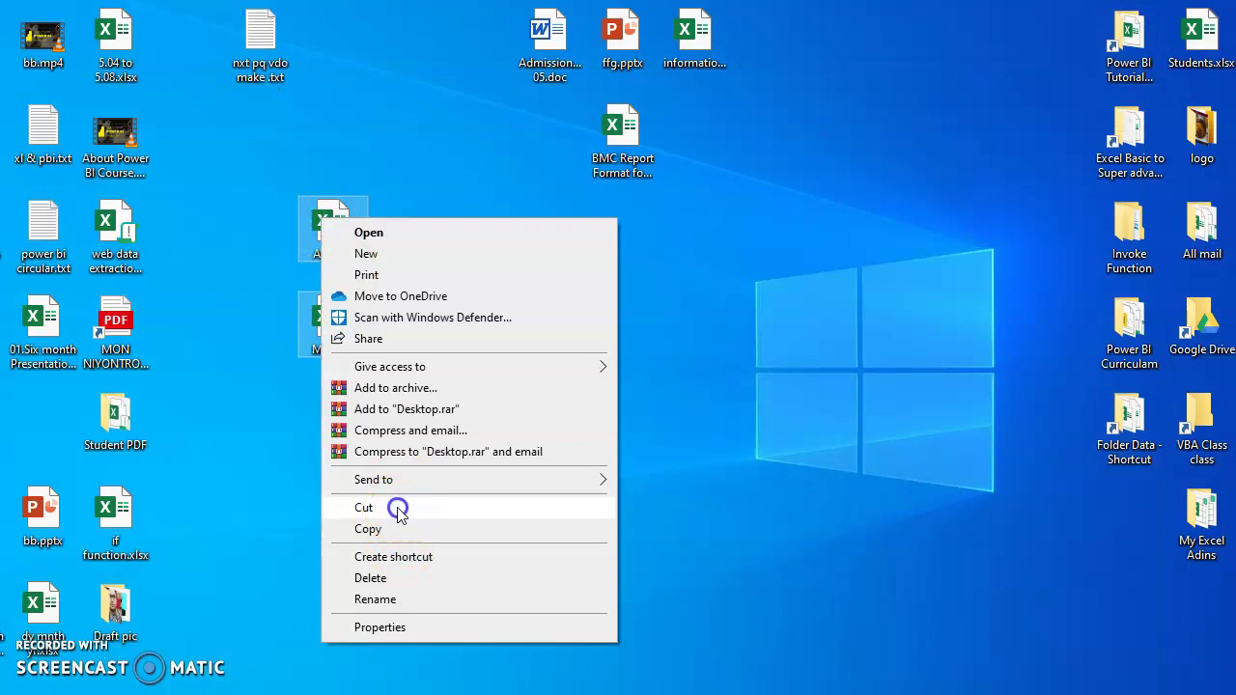
pyautogui.hotkey('alt', 'Tab')
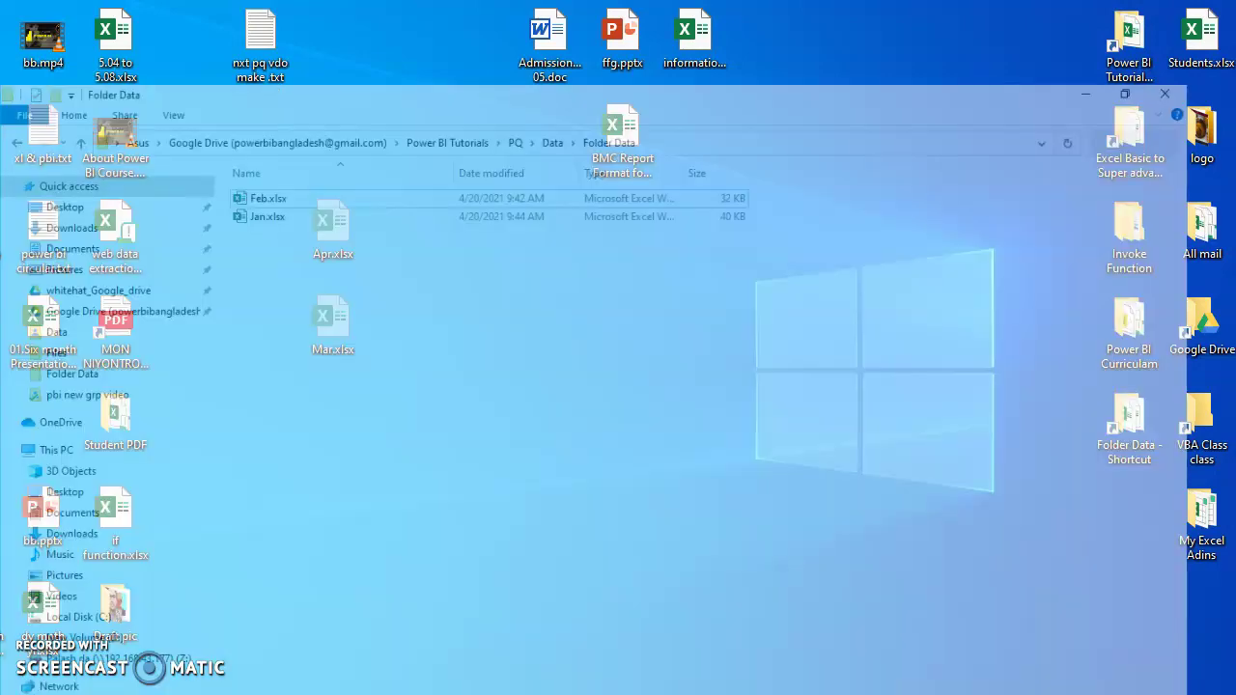
pyautogui.rightClick(376, 332)
pyautogui.click(425, 468)
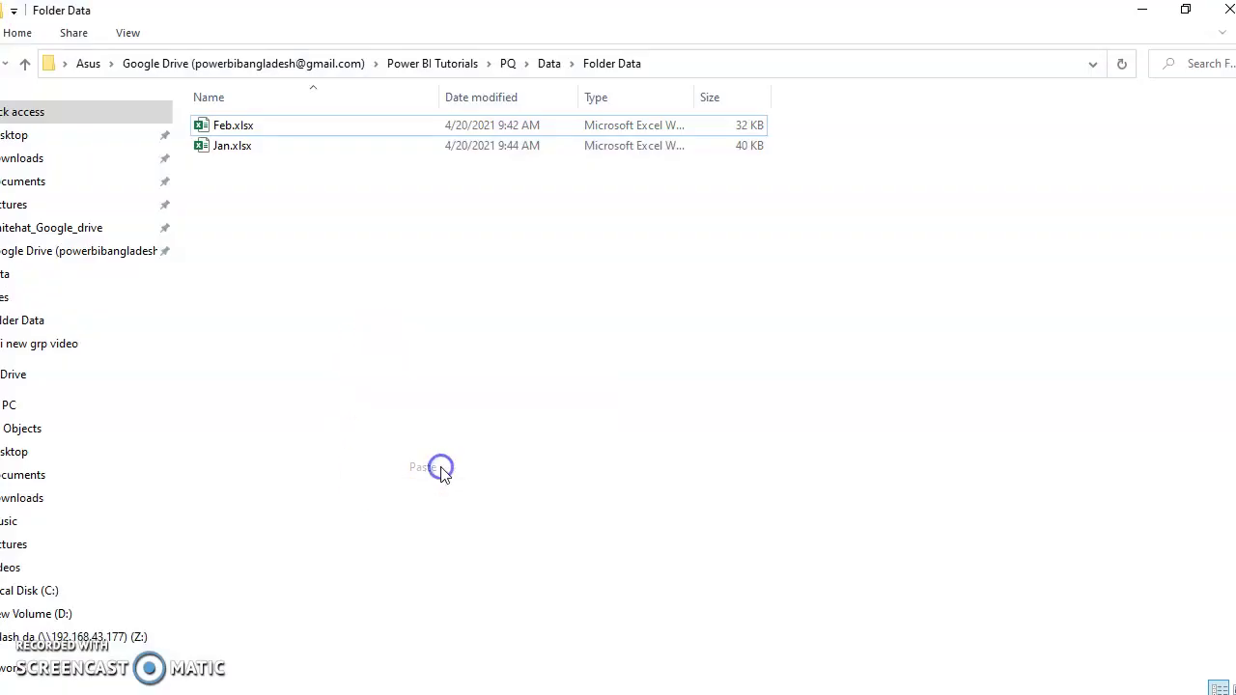
# Switch to Power BI Desktop and refresh the report data to load the newly added Apr and Mar files
pyautogui.hotkey('alt', 'Tab')
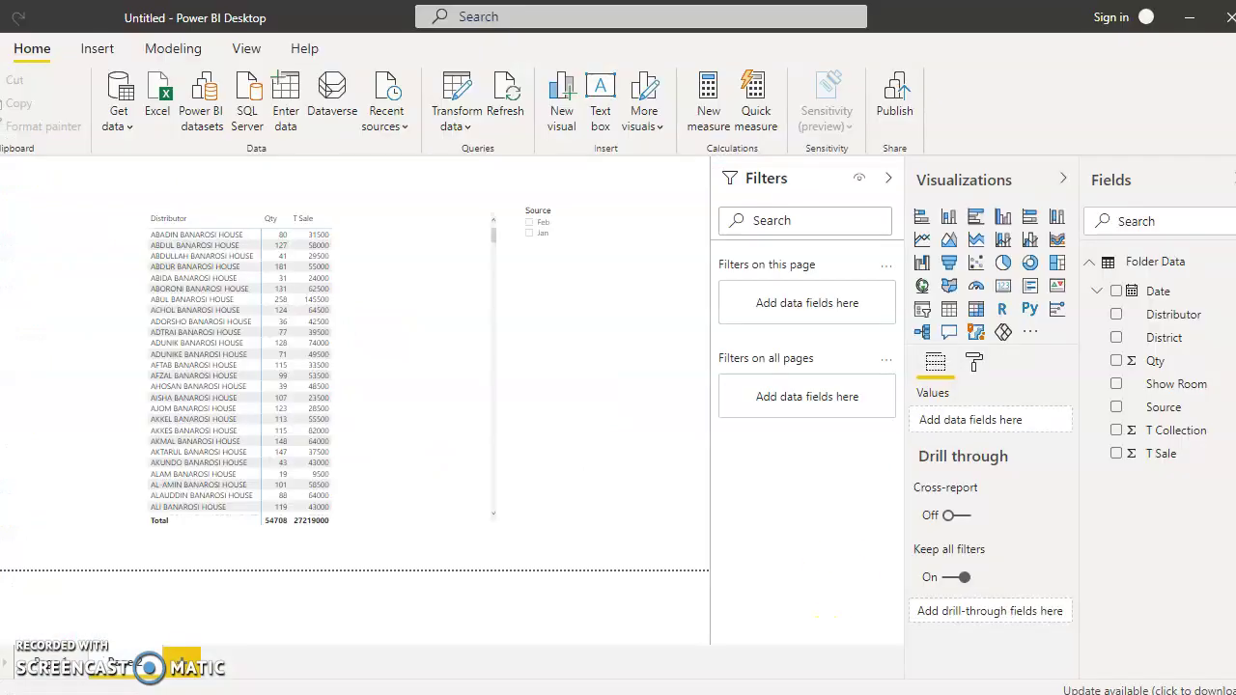
pyautogui.click(576, 372)
pyautogui.click(551, 425)
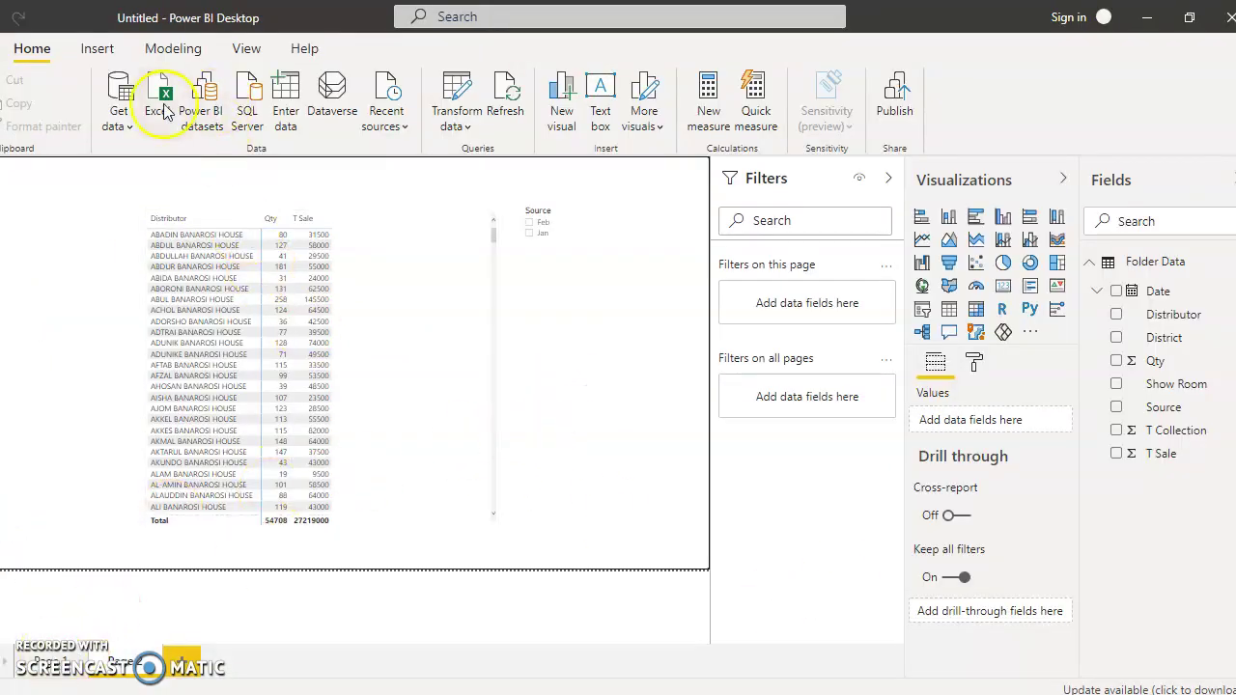
pyautogui.click(382, 116)
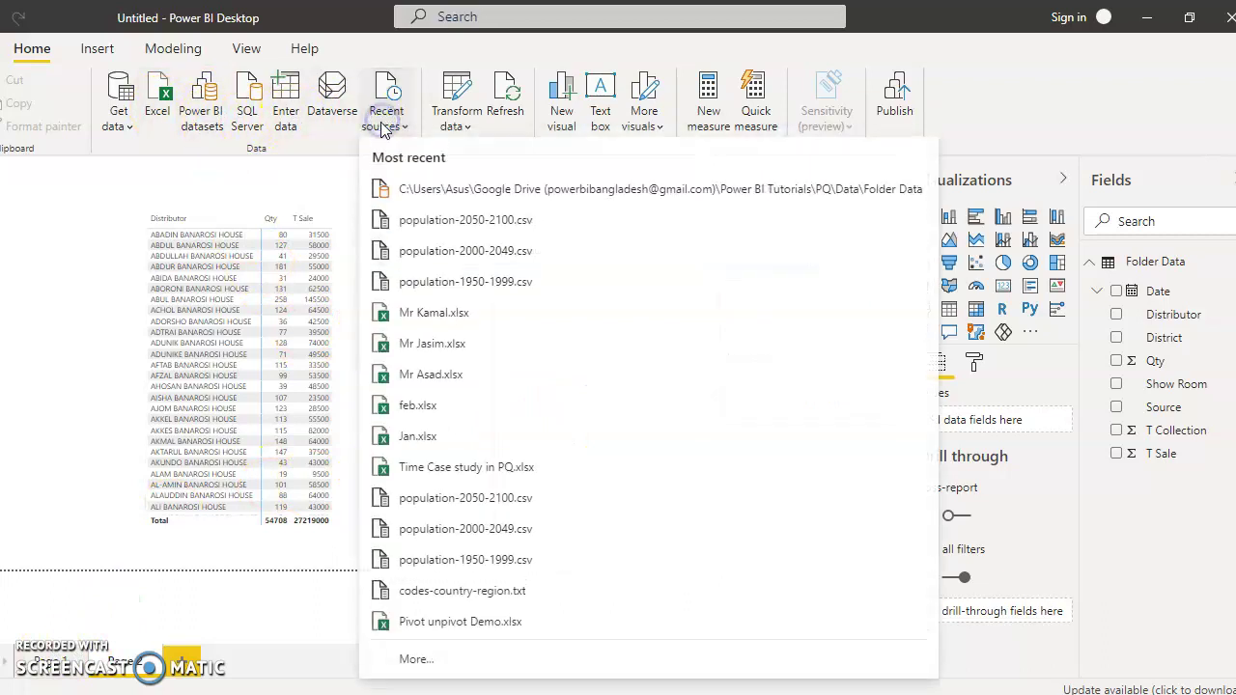
pyautogui.click(502, 87)
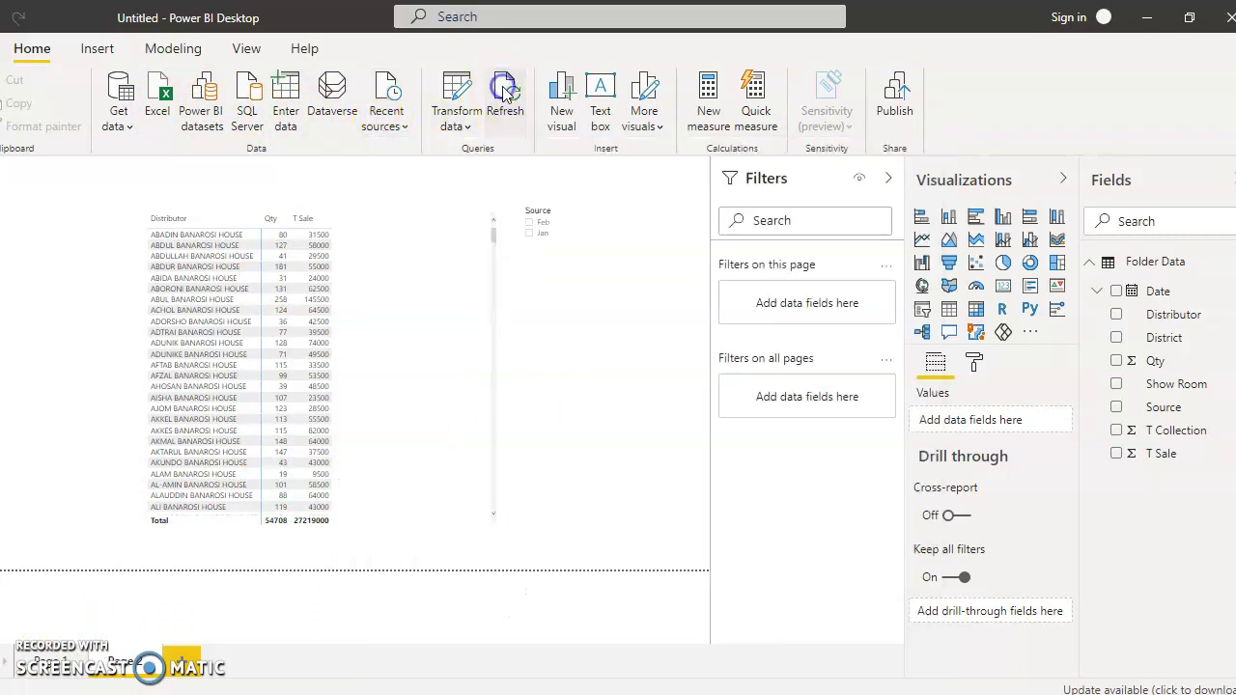
pyautogui.click(504, 89)
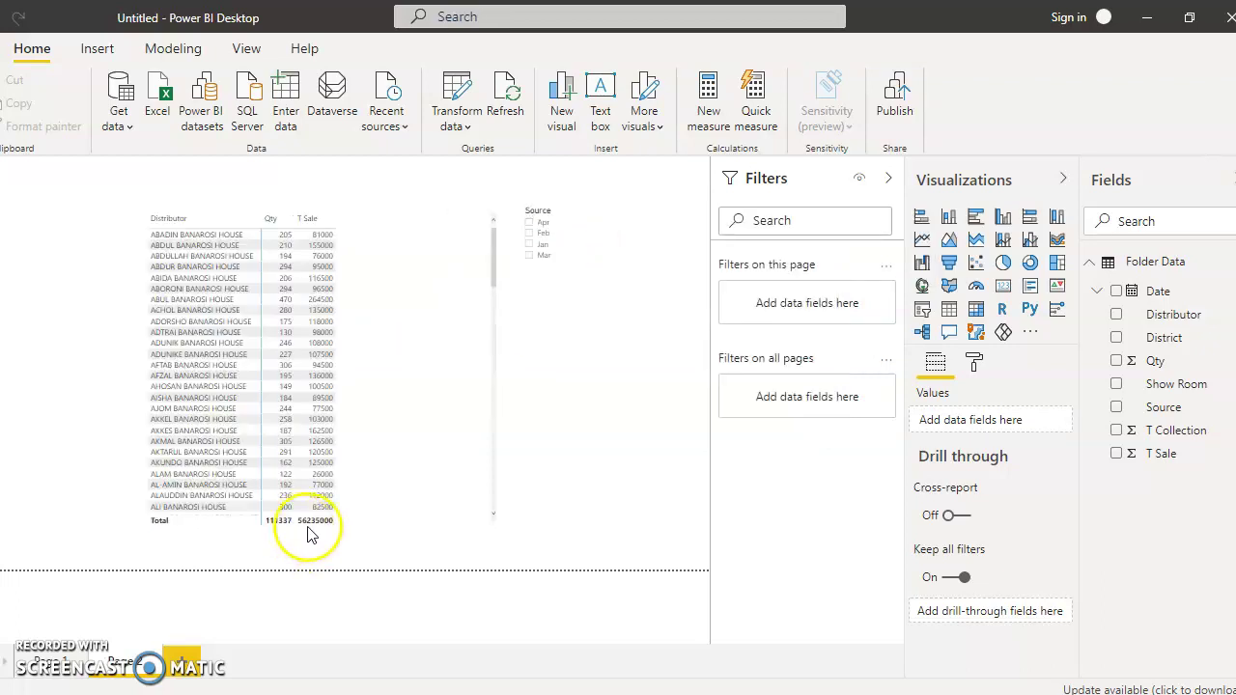
# Filter the matrix by Feb and by Mar in the Source slicer to check each month's totals
pyautogui.click(543, 236)
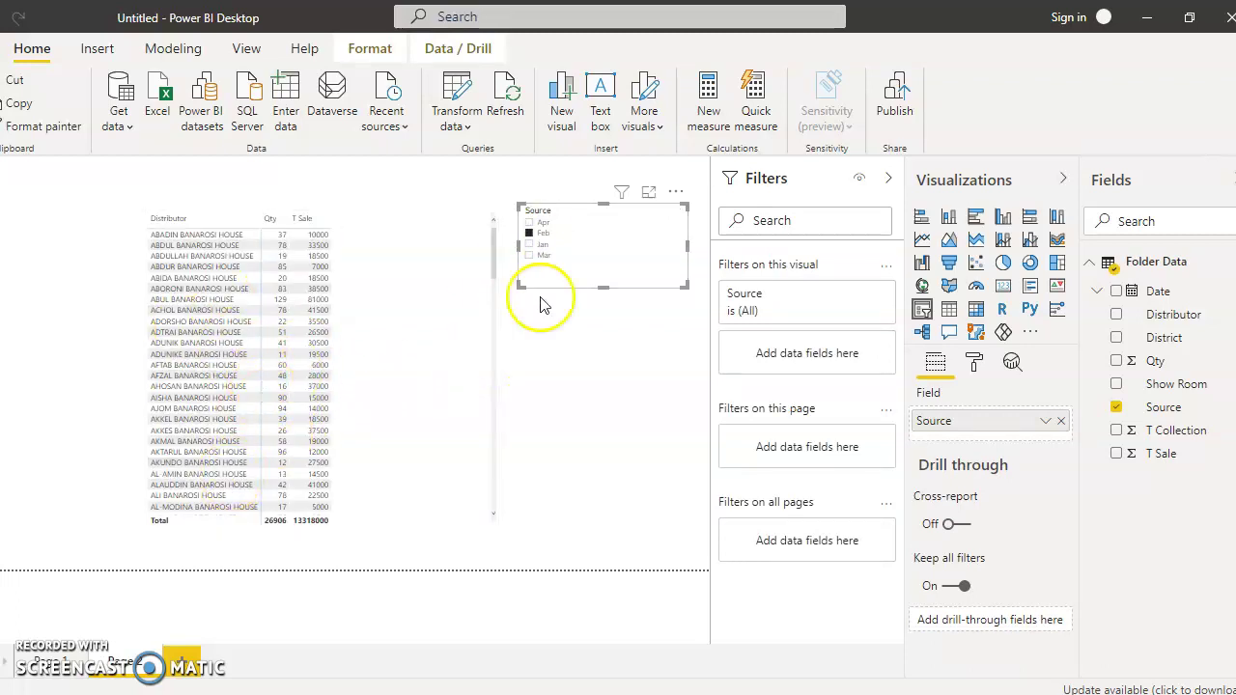
pyautogui.click(542, 257)
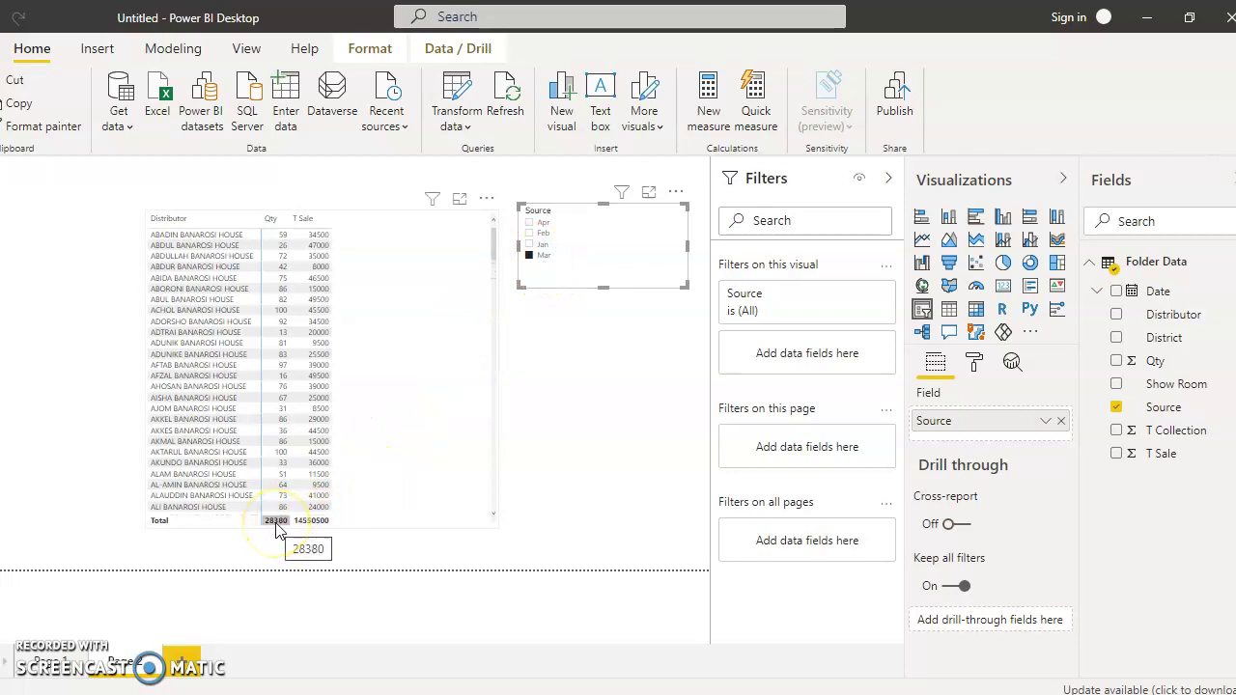
pyautogui.click(625, 406)
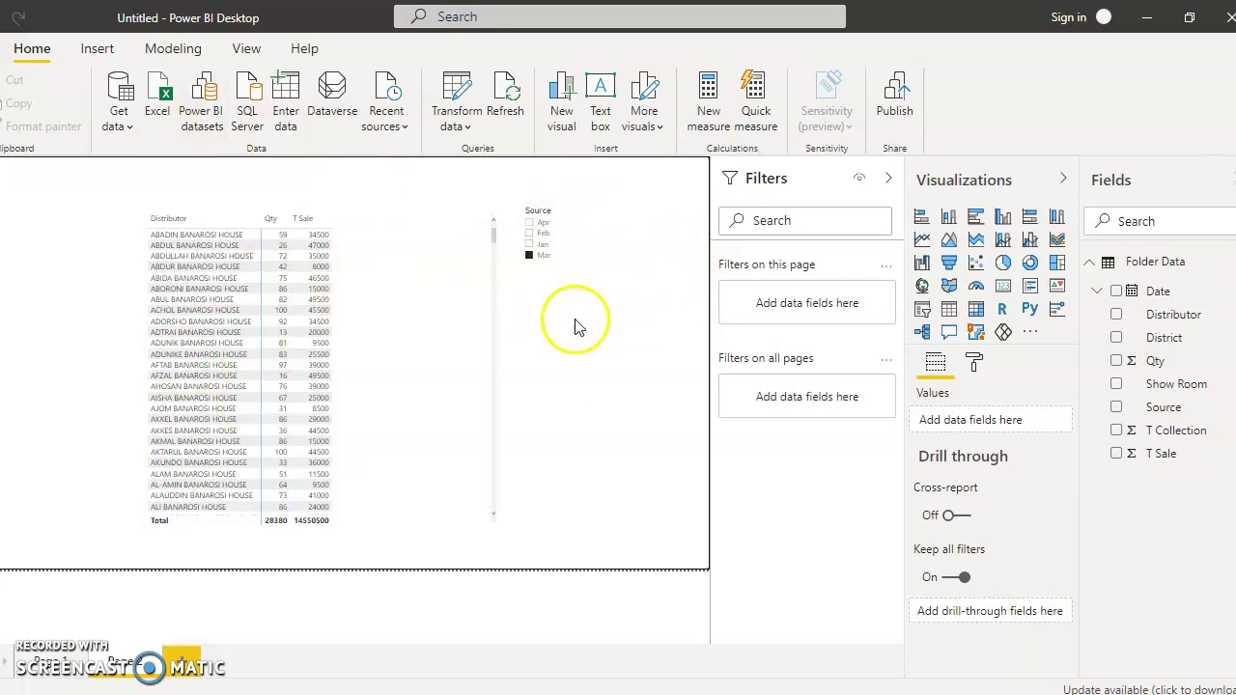
# Set the text size of the Source slicer's items to 13 pt
pyautogui.click(607, 231)
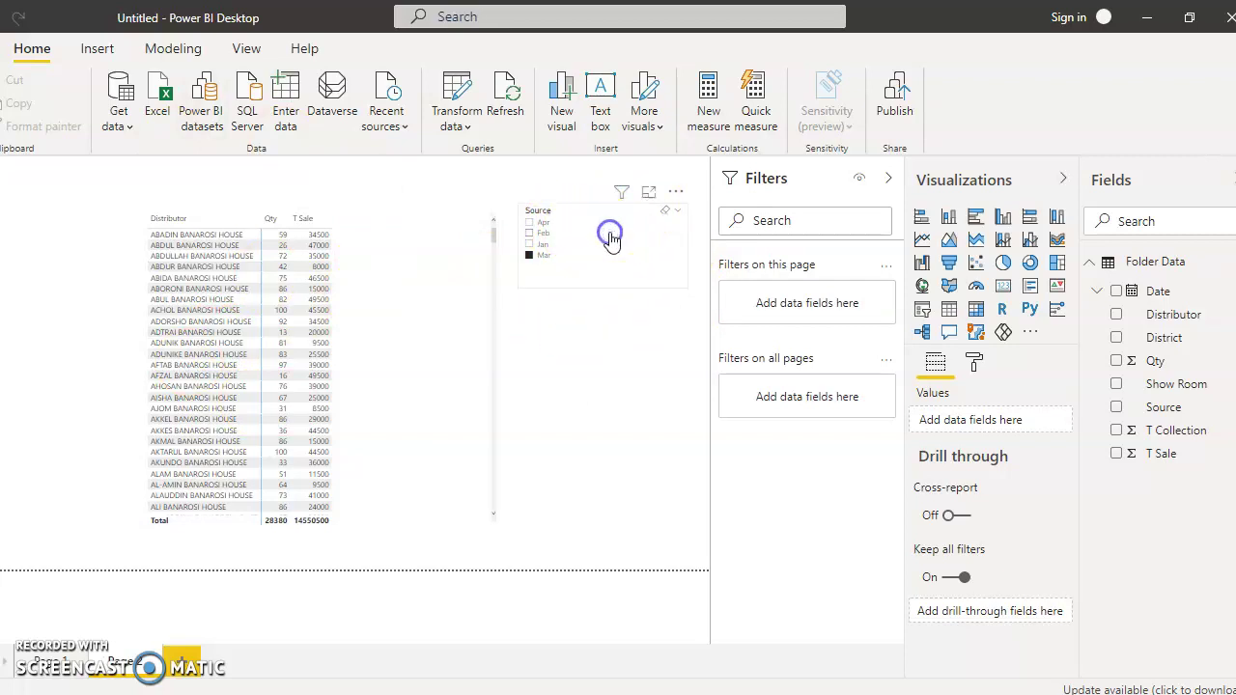
pyautogui.click(975, 367)
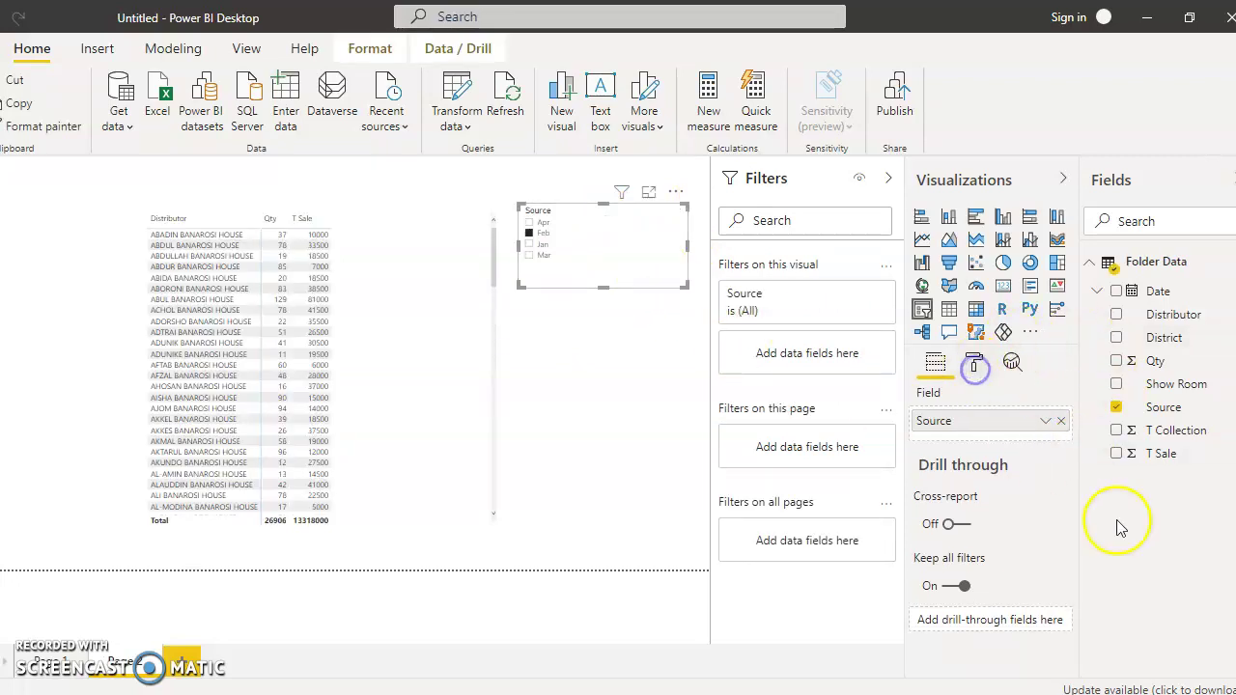
pyautogui.scroll(-2, 1004, 569)
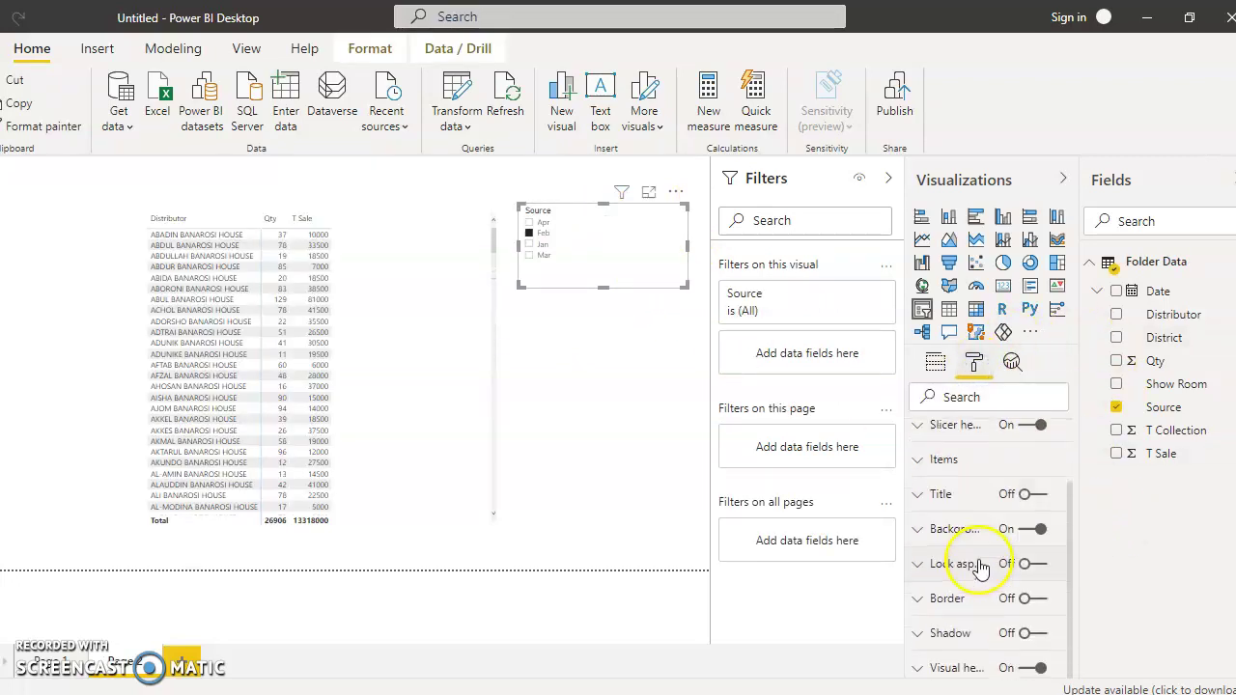
pyautogui.scroll(2, 1007, 573)
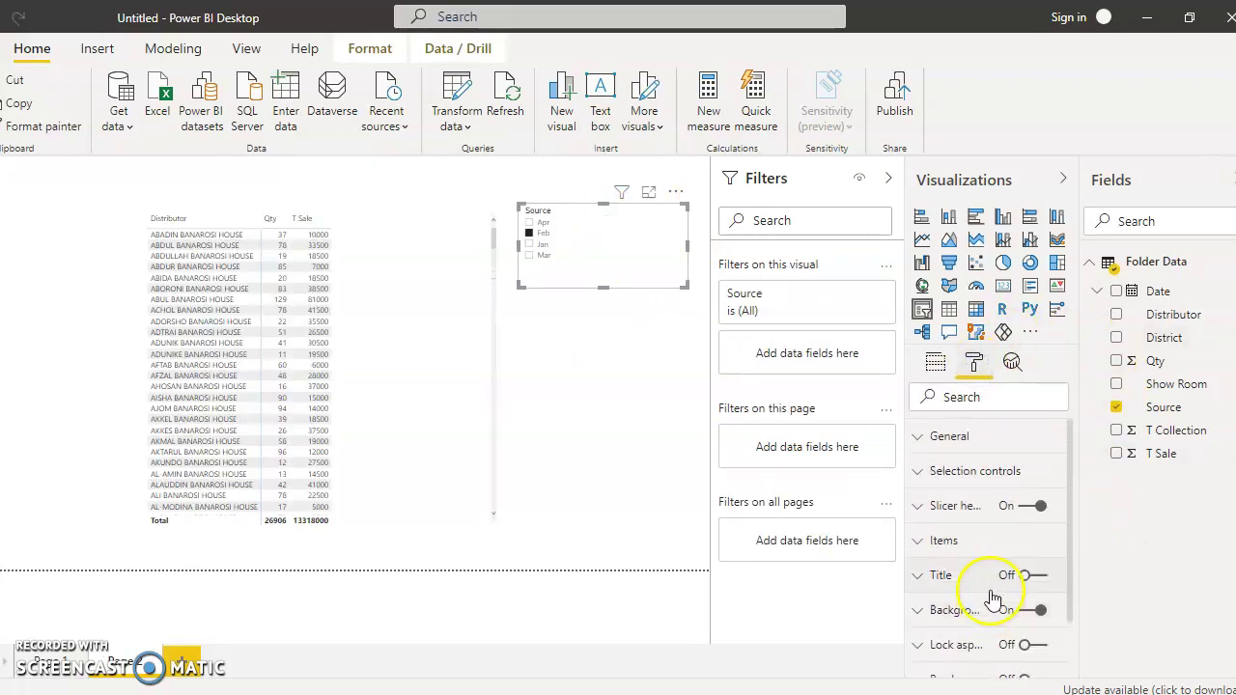
pyautogui.click(921, 541)
pyautogui.scroll(-3, 989, 560)
pyautogui.scroll(-3, 993, 552)
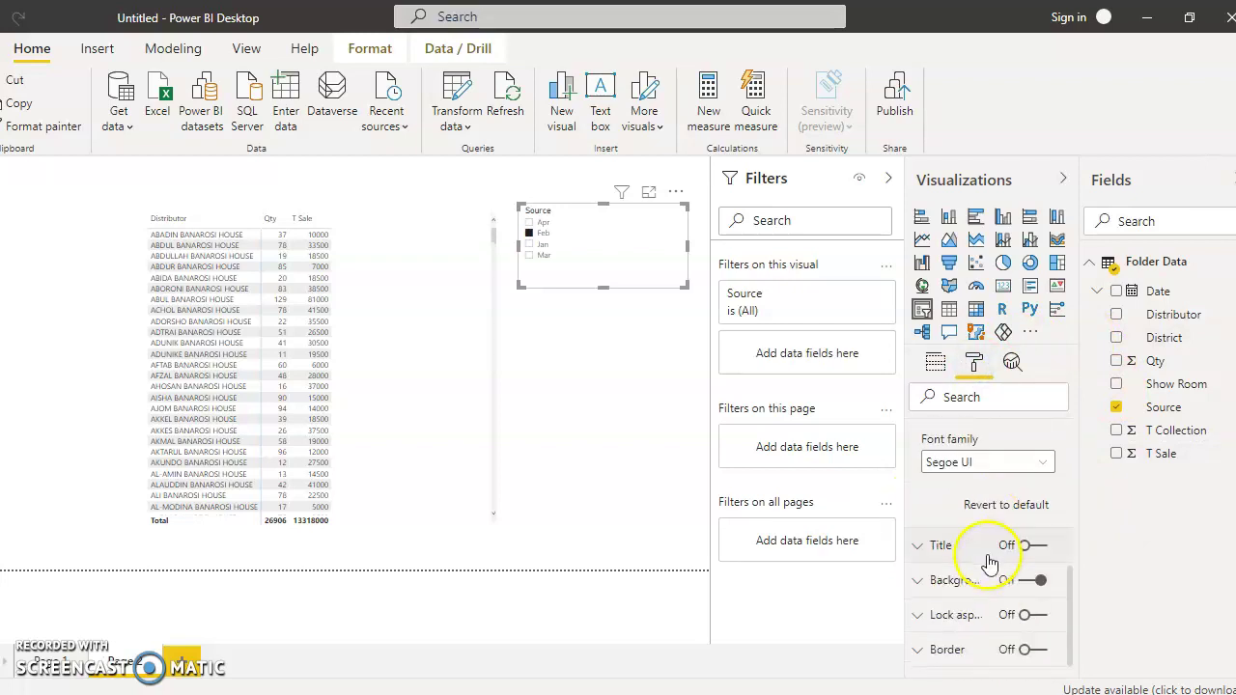
pyautogui.scroll(2, 1004, 540)
pyautogui.click(976, 492)
pyautogui.click(976, 492)
pyautogui.click(976, 491)
# Set the matrix's grid text size to 13 pt and adjust the visual's width to fit its columns
pyautogui.click(387, 209)
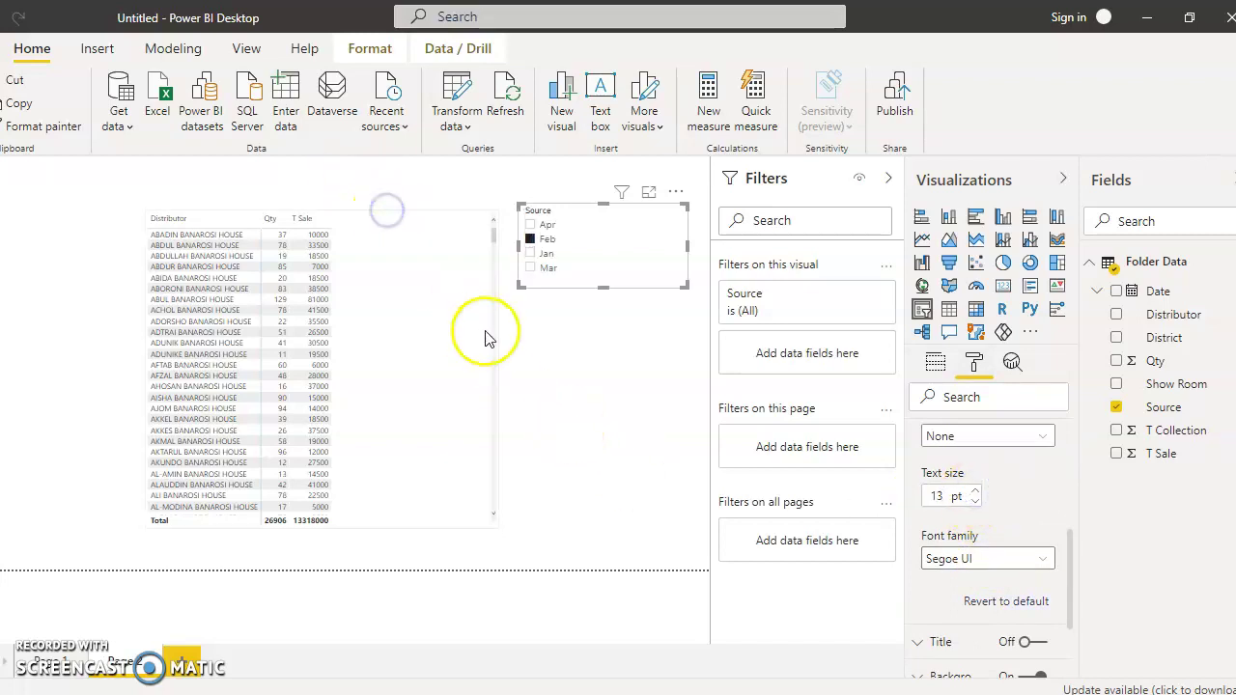
pyautogui.moveTo(497, 370); pyautogui.dragTo(388, 368)
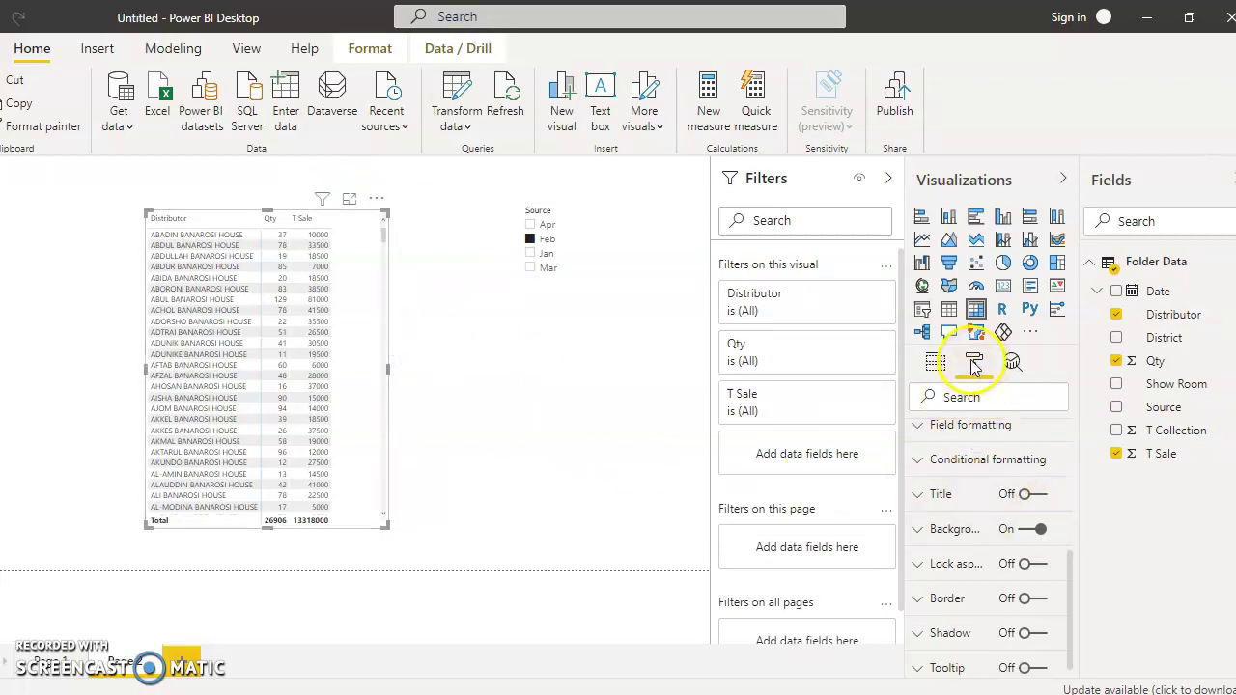
pyautogui.scroll(-1, 975, 598)
pyautogui.scroll(5, 977, 599)
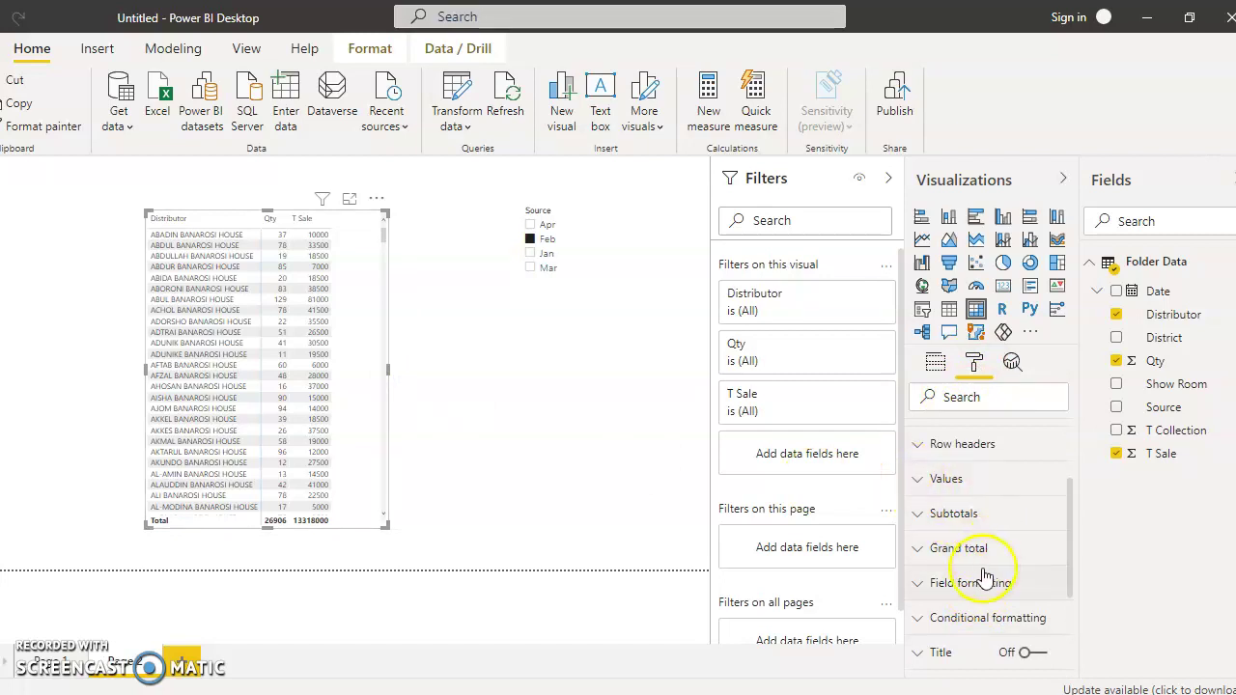
pyautogui.scroll(4, 989, 577)
pyautogui.click(922, 510)
pyautogui.scroll(-5, 1007, 618)
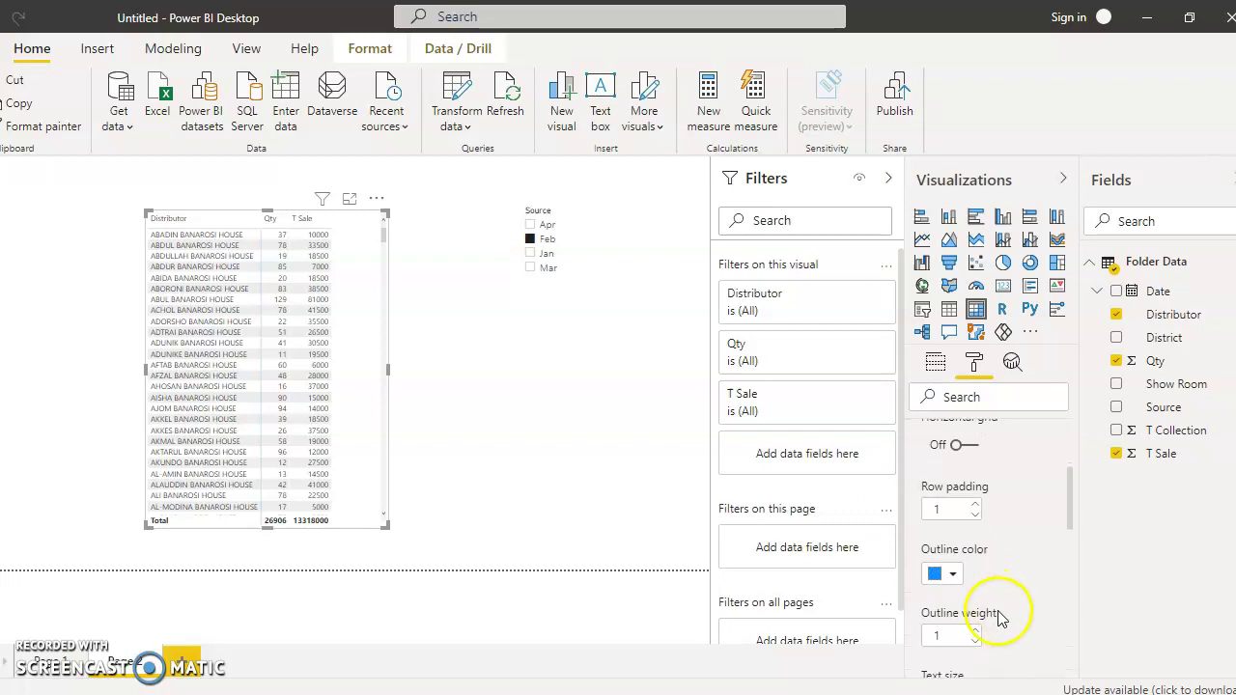
pyautogui.scroll(-1, 999, 614)
pyautogui.click(974, 598)
pyautogui.click(975, 597)
pyautogui.click(974, 598)
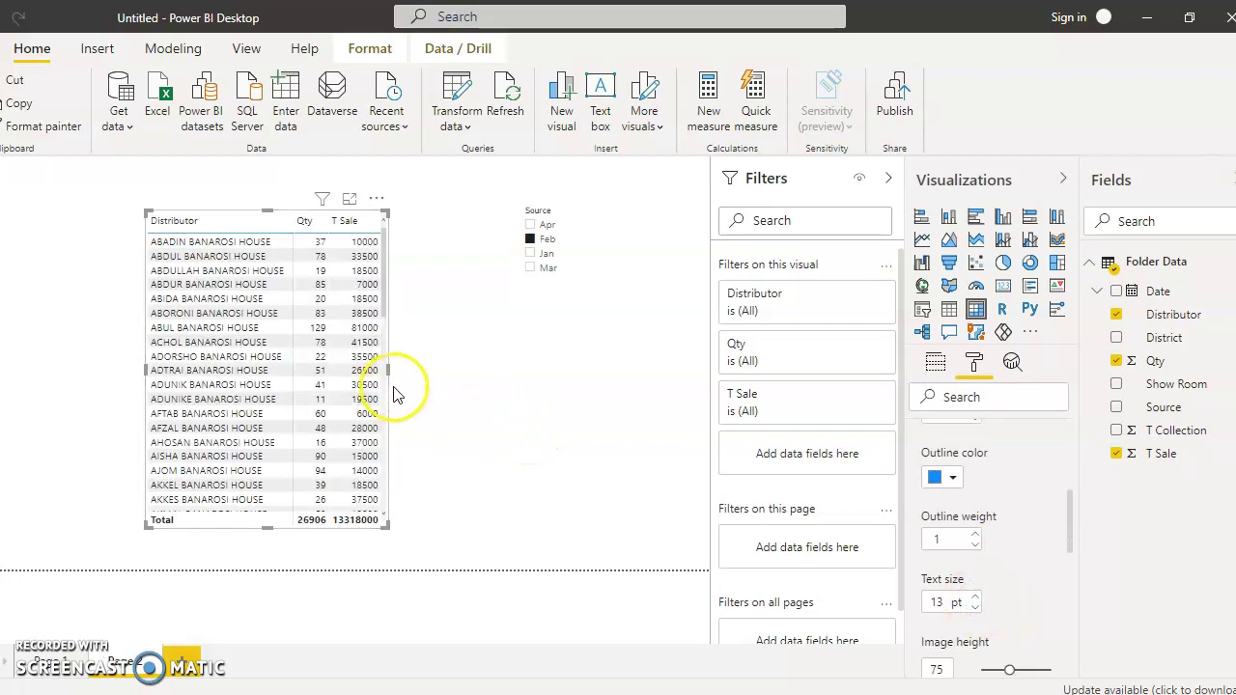
pyautogui.moveTo(389, 370); pyautogui.dragTo(431, 370)
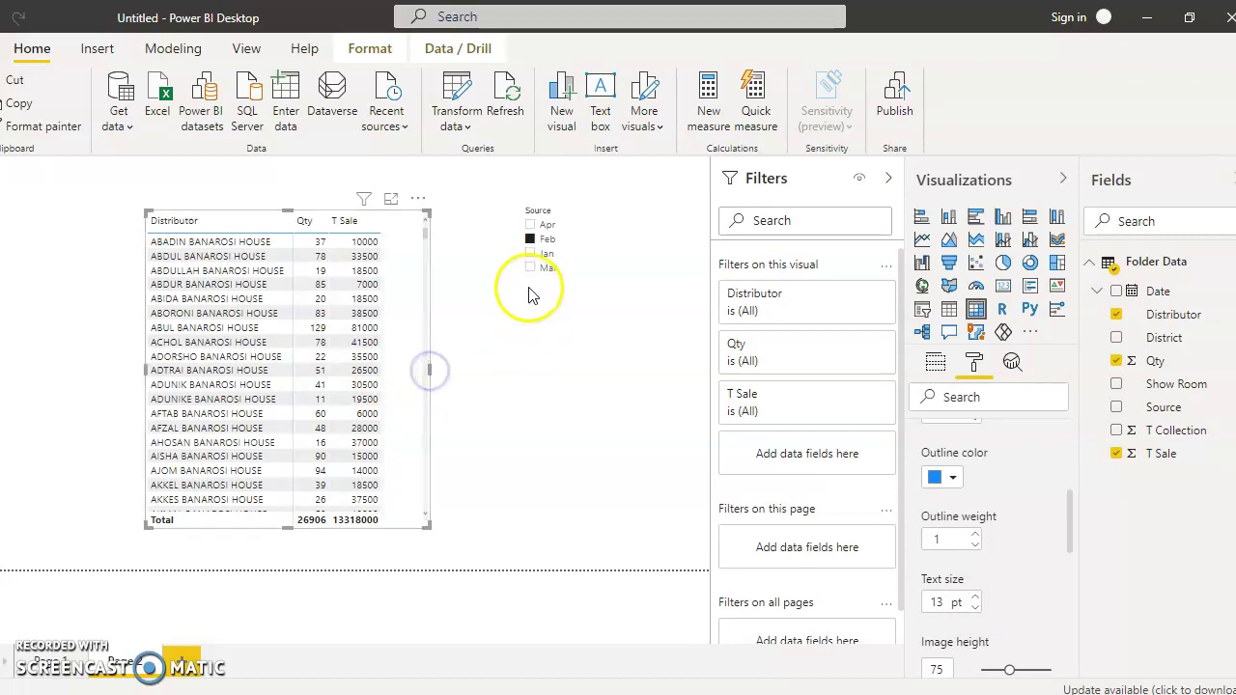
# Filter the matrix to Jan in the Source slicer
pyautogui.click(544, 257)
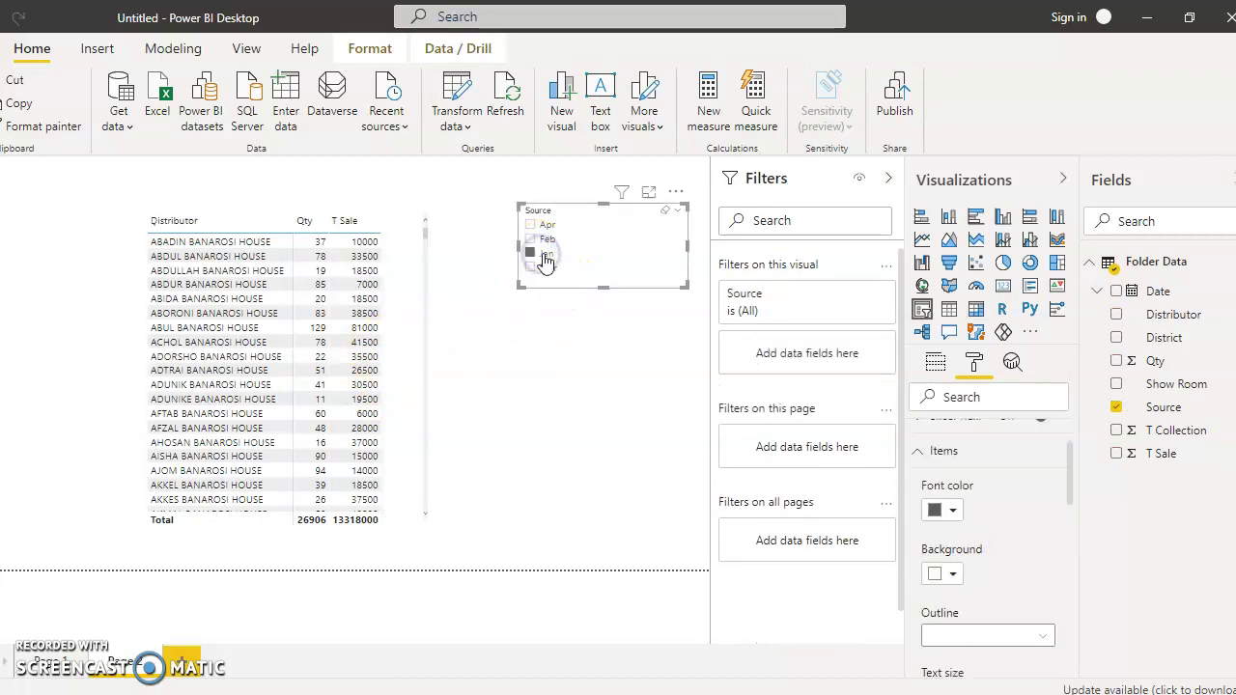